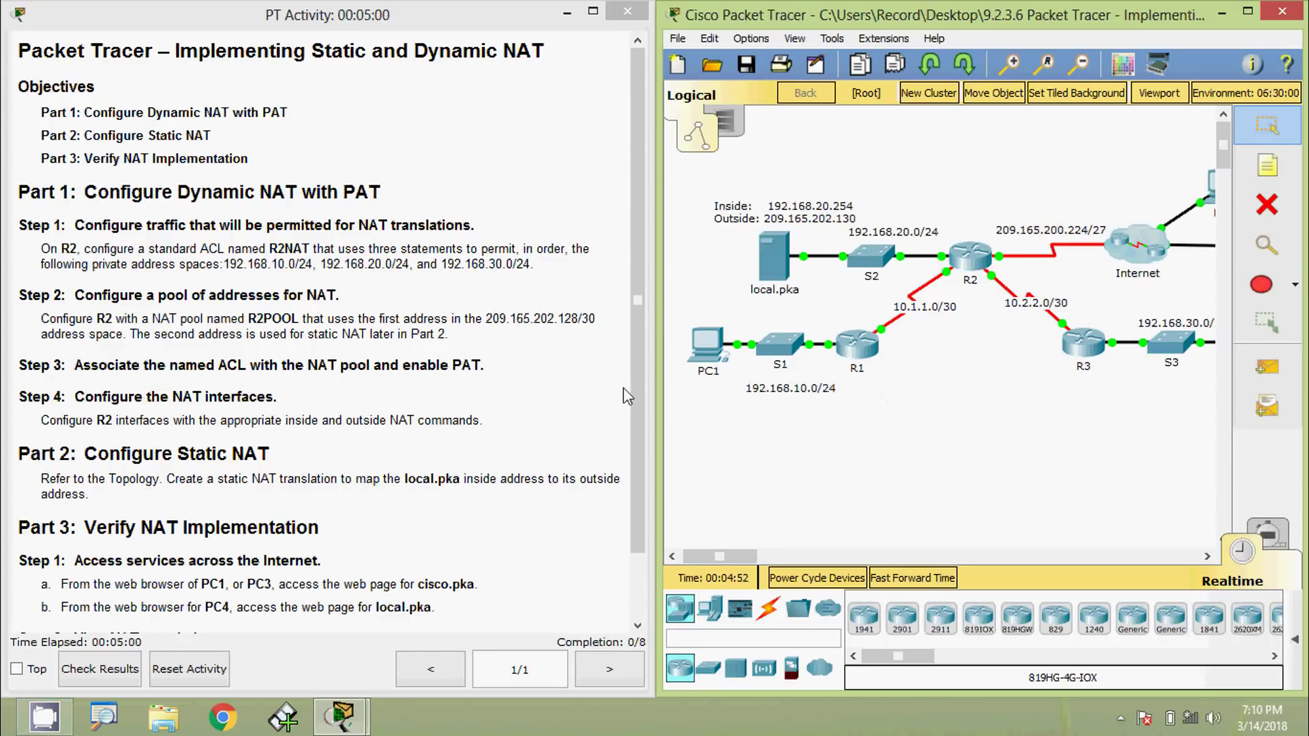
Open R2's command line and start its console session.
{"action": "mouse_move", "coordinate": [721, 557]}
{"action": "left_mouse_down"}
{"action": "mouse_move", "coordinate": [737, 557]}
{"action": "mouse_move", "coordinate": [703, 555]}
{"action": "left_mouse_up"}
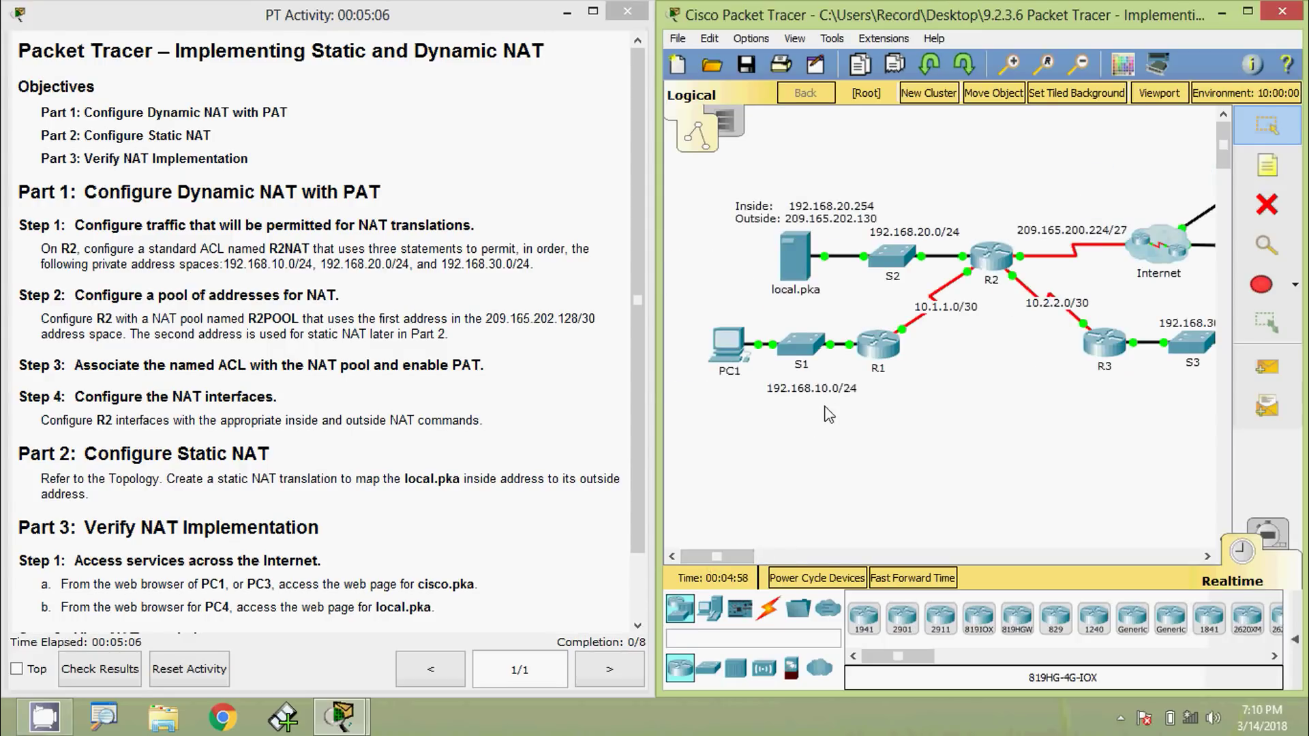
{"action": "left_click_drag", "start_coordinate": [729, 557], "coordinate": [766, 558]}
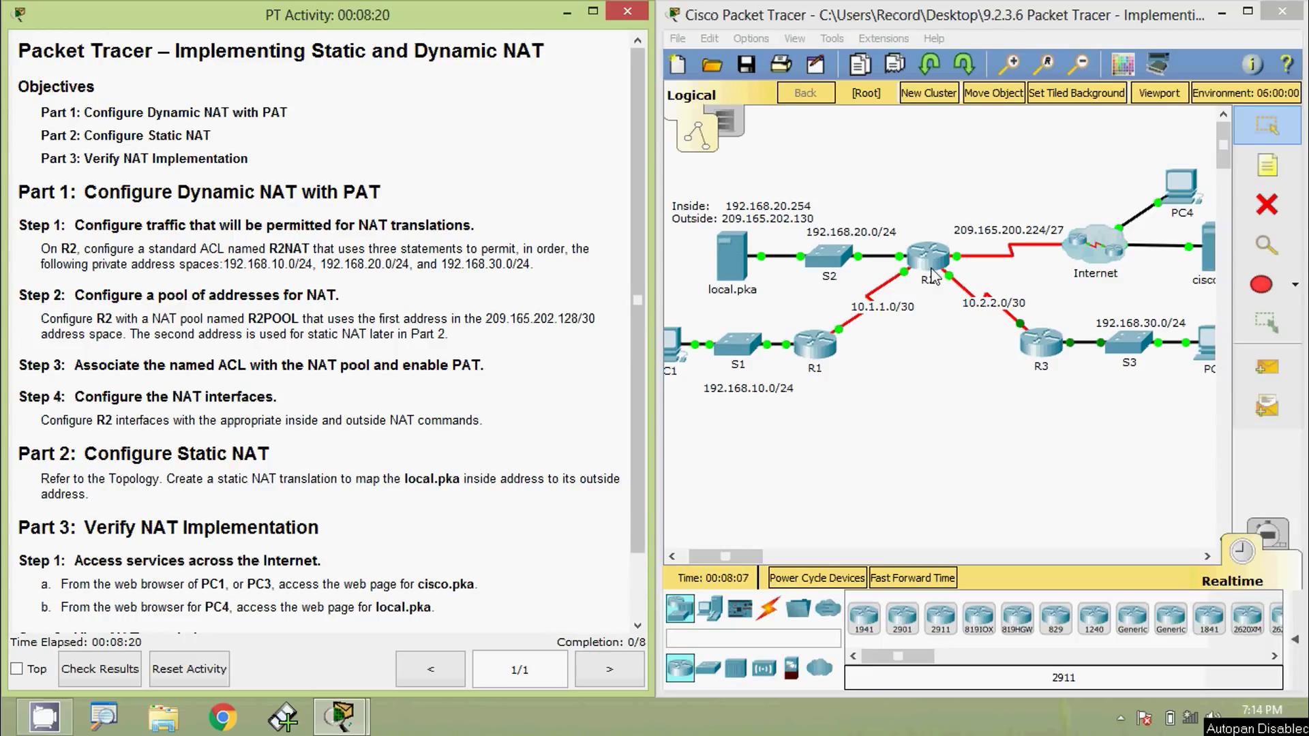
{"action": "left_click", "coordinate": [931, 273]}
{"action": "left_click", "coordinate": [551, 176]}
{"action": "left_click_drag", "start_coordinate": [559, 138], "coordinate": [732, 73]}
{"action": "key", "text": "Return"}
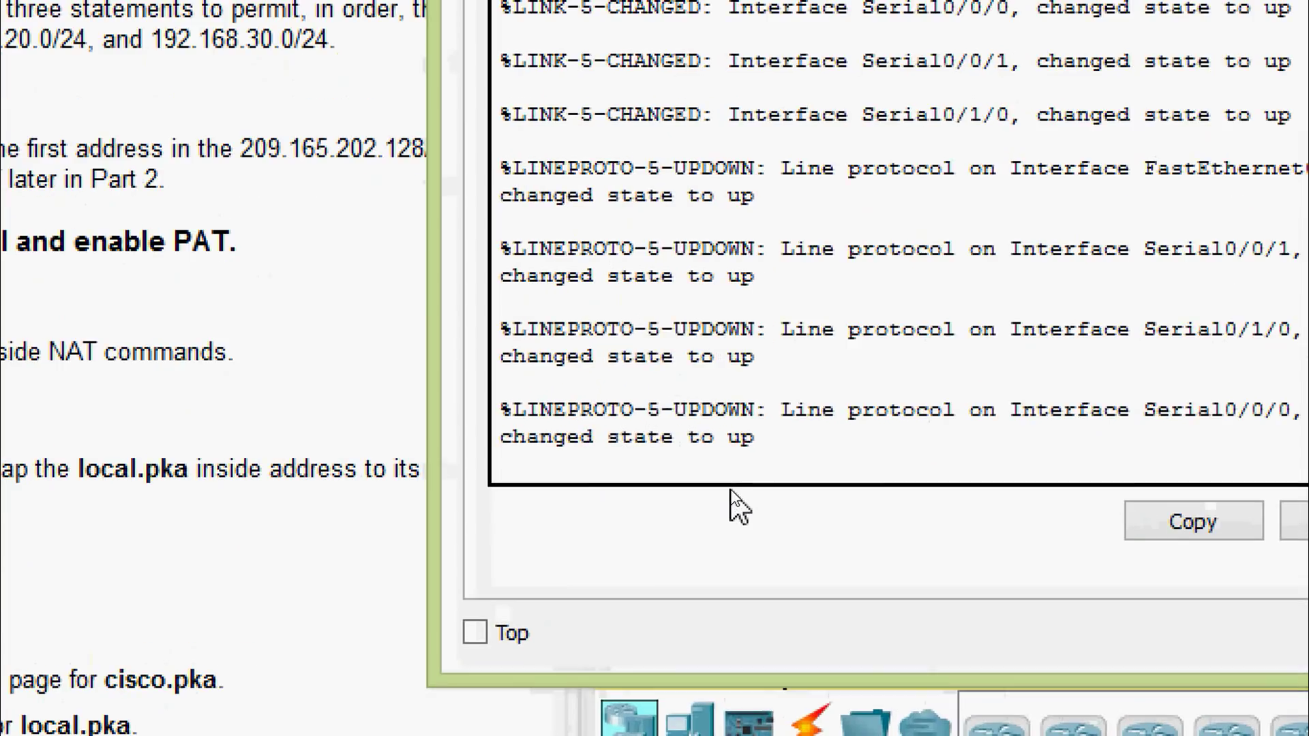
Enter privileged mode and global configuration mode on R2 with enable and configure terminal.
{"action": "type", "text": "ena"}
{"action": "key", "text": "Tab"}
{"action": "key", "text": "Return"}
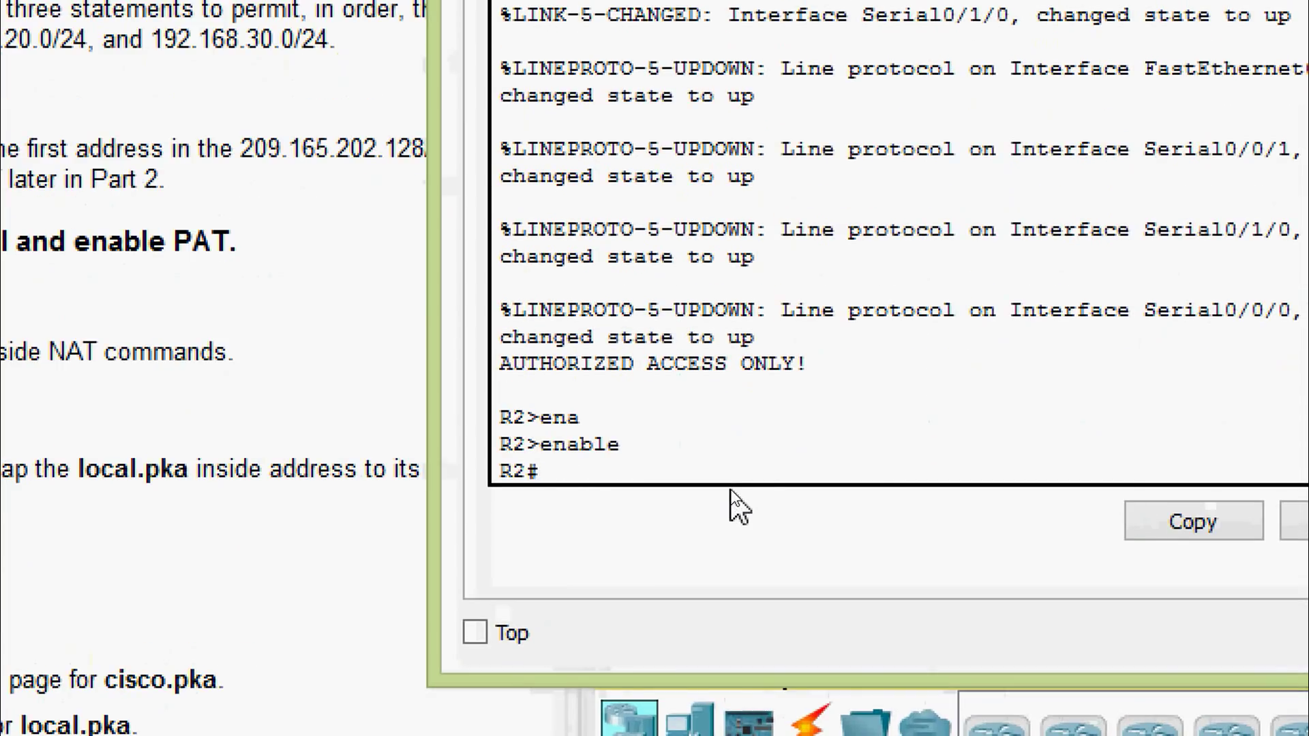
{"action": "type", "text": "conf"}
{"action": "key", "text": "Tab"}
{"action": "key", "text": "Tab"}
{"action": "key", "text": "Return"}
{"action": "key", "text": "Return"}
{"action": "key", "text": "Return"}
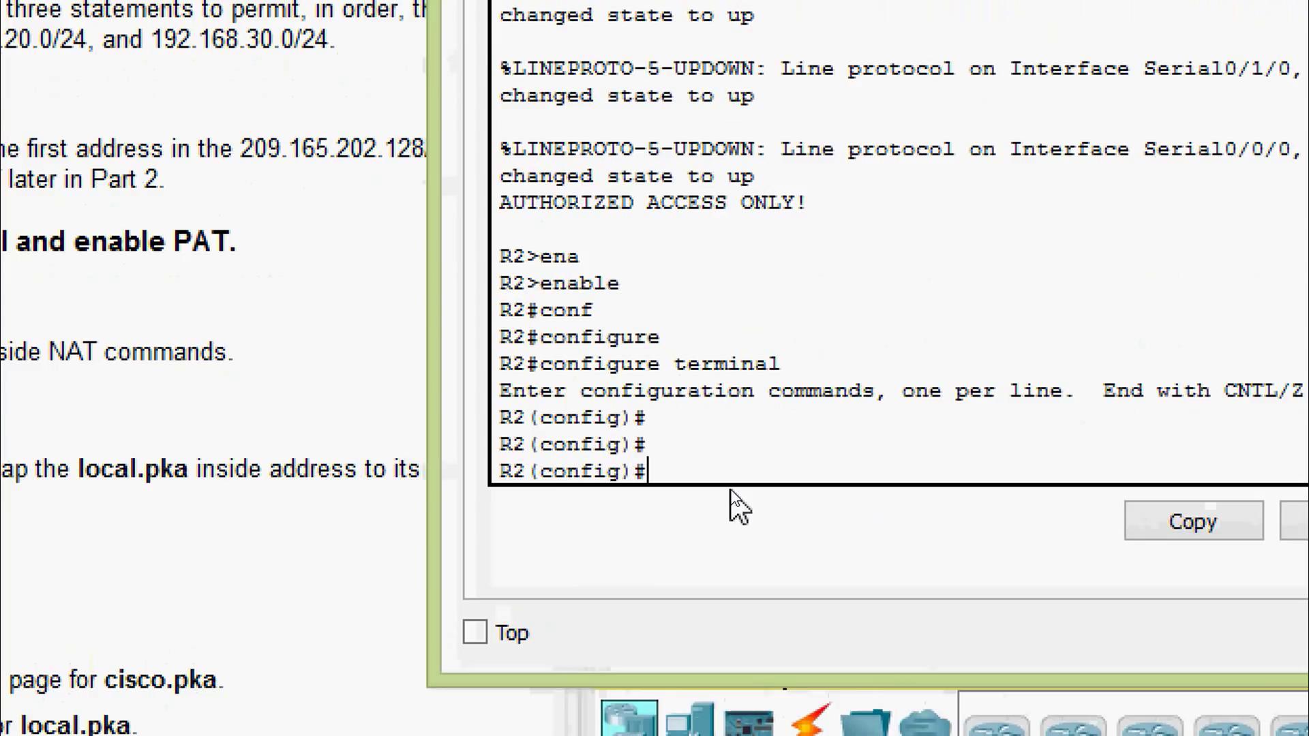
Begin the standard access list R2NAT, checking the help options.
{"action": "type", "text": "ip ac"}
{"action": "key", "text": "Tab"}
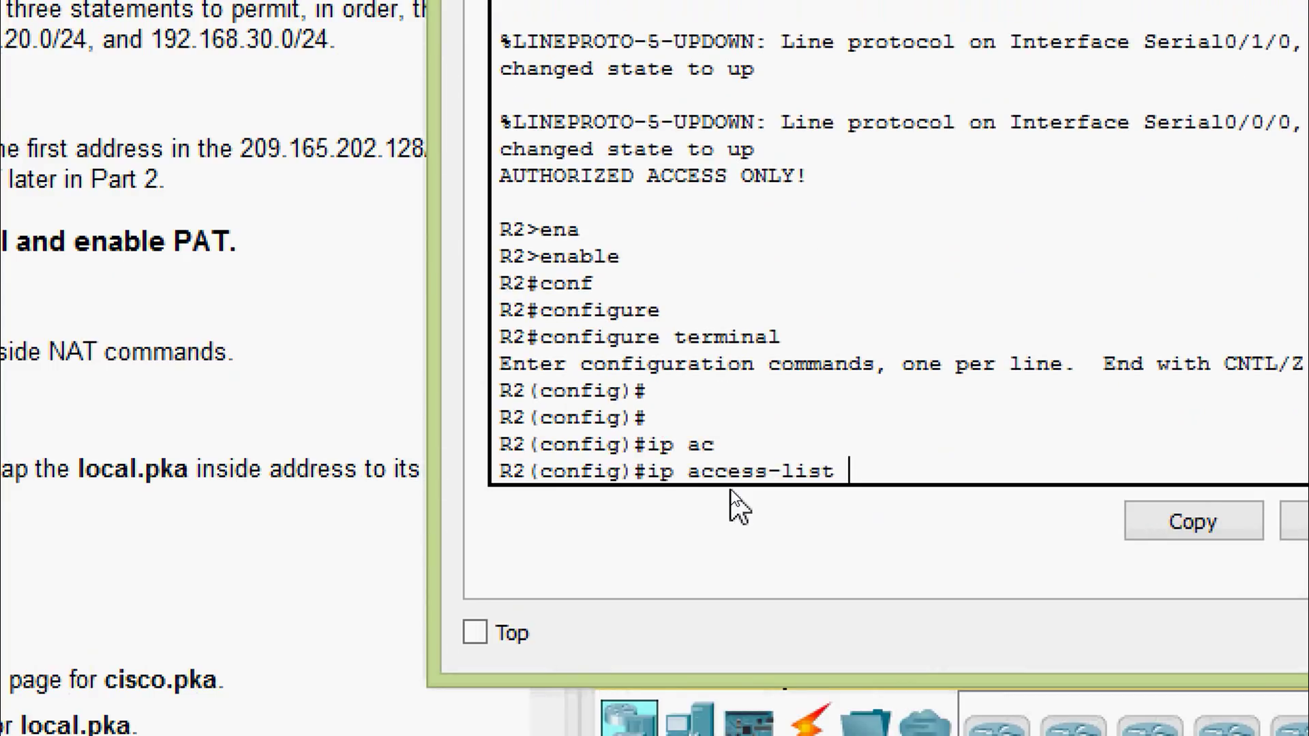
{"action": "type", "text": "st"}
{"action": "key", "text": "Tab"}
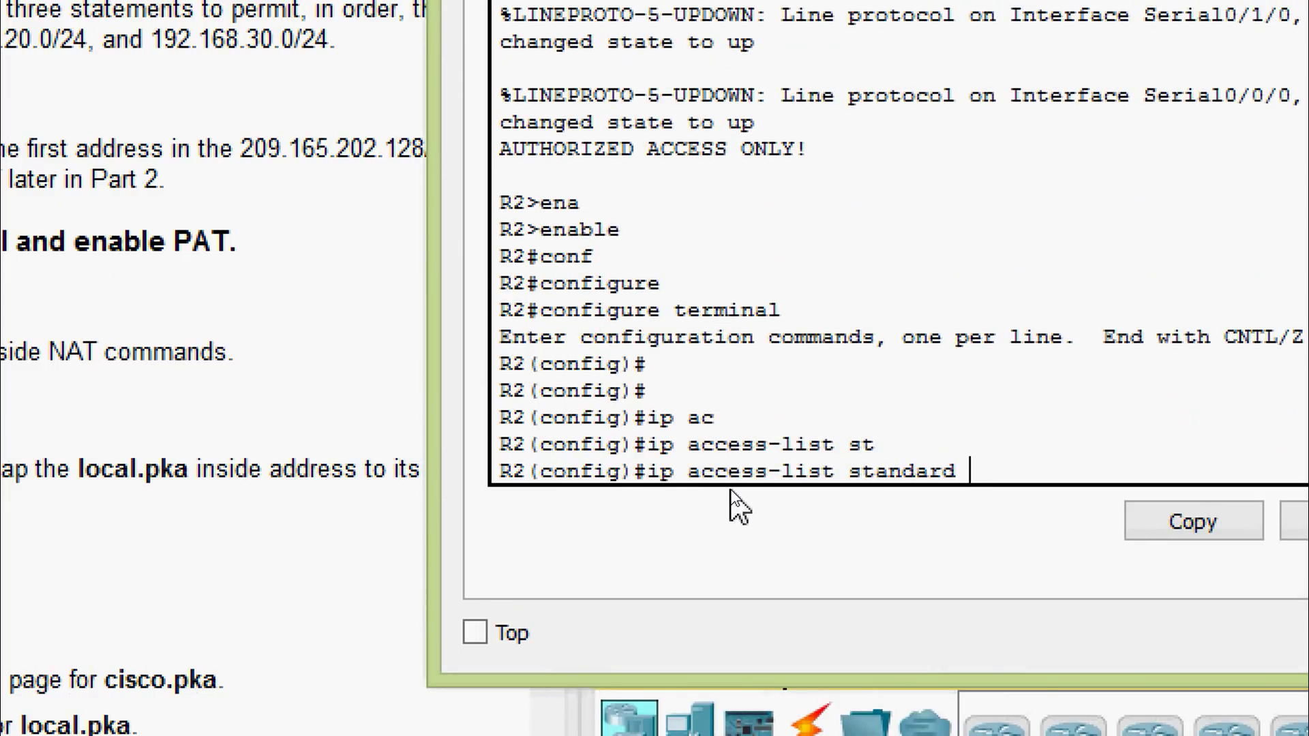
{"action": "type", "text": "?"}
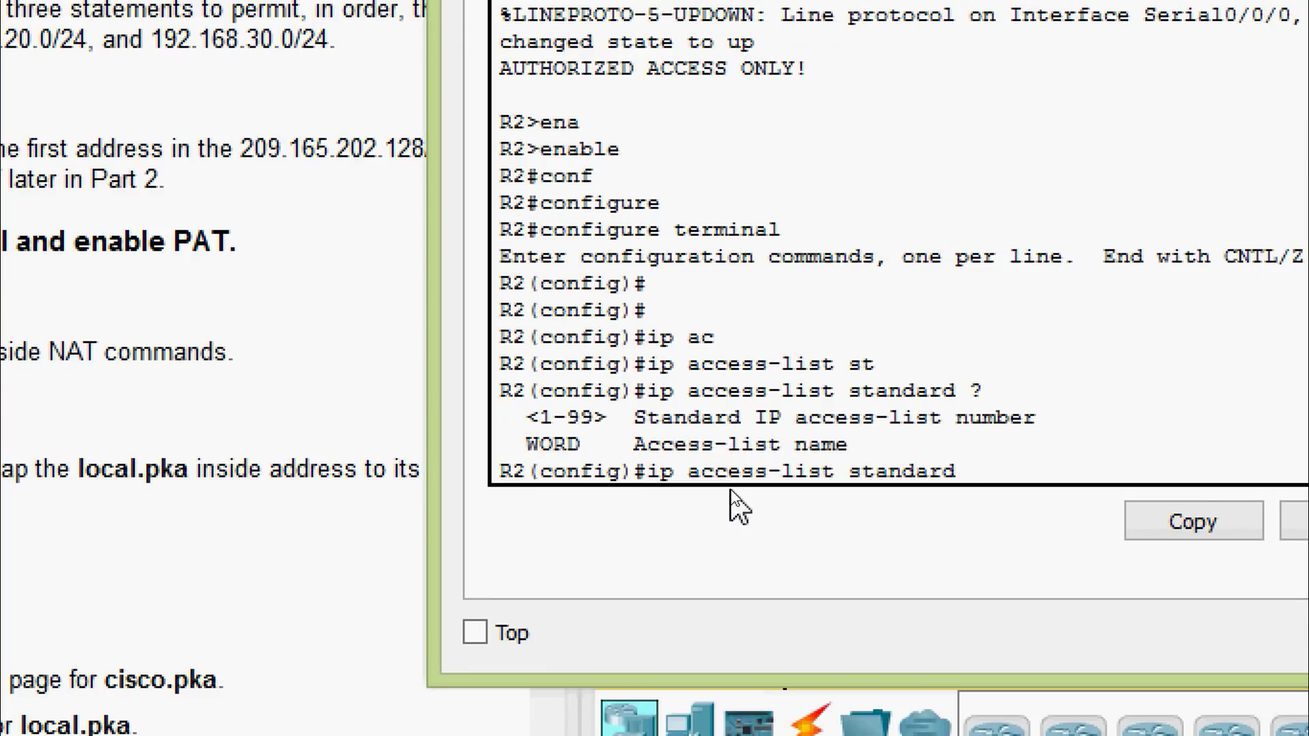
{"action": "type", "text": "R2NAT"}
Create access list R2NAT and permit 192.168.10.0 with wildcard 0.0.0.255.
{"action": "key", "text": "Return"}
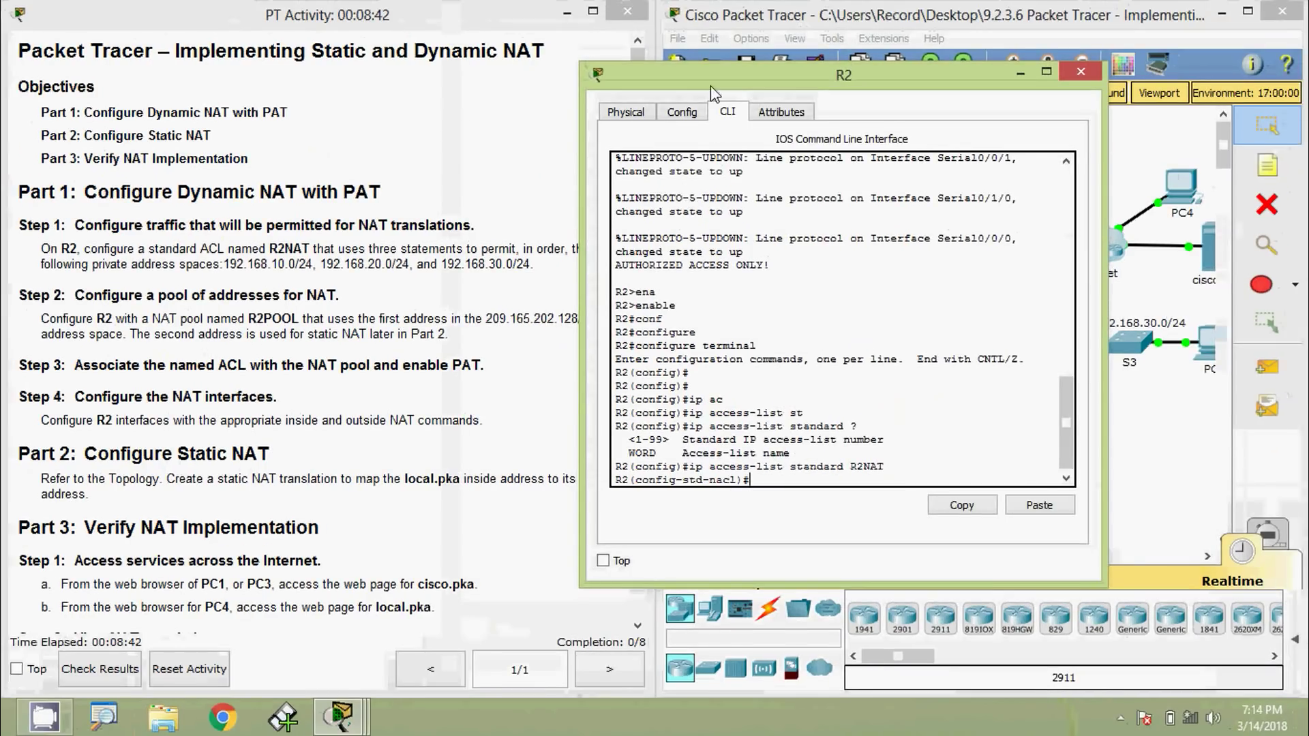
{"action": "left_click_drag", "start_coordinate": [710, 86], "coordinate": [750, 77]}
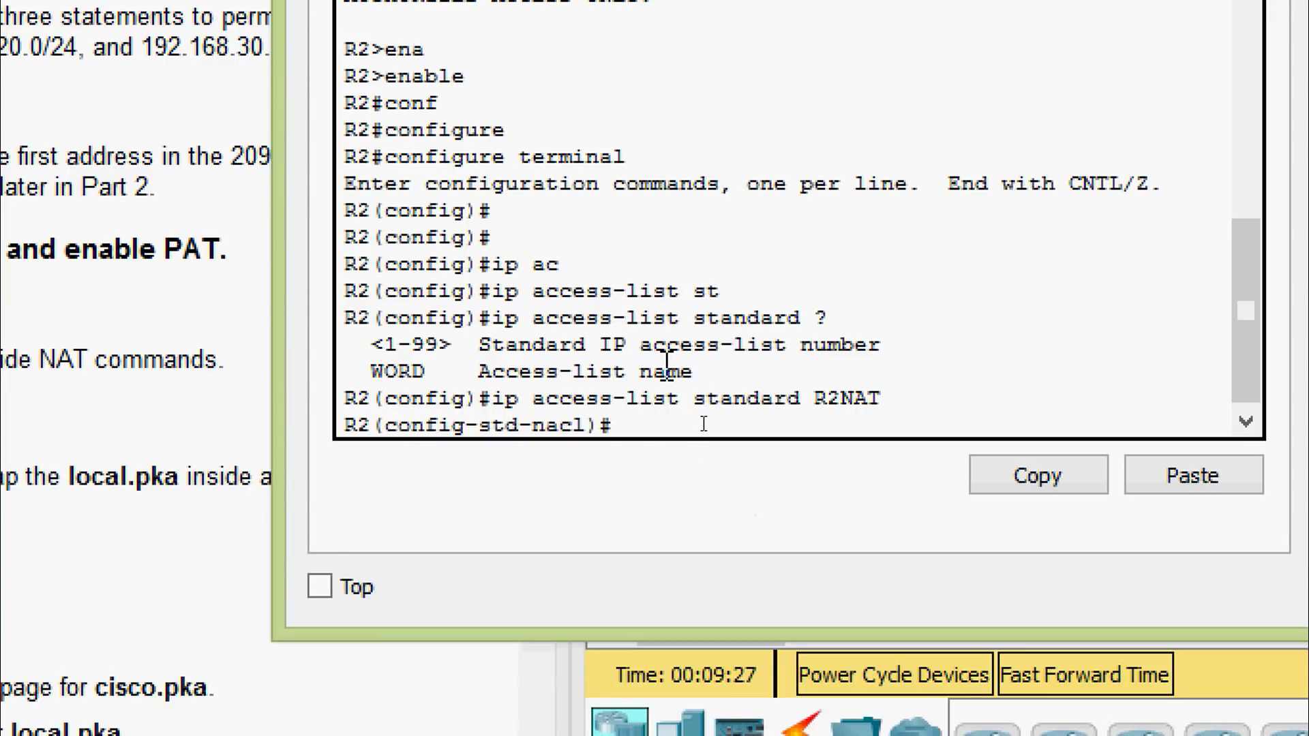
{"action": "type", "text": "per"}
{"action": "key", "text": "Tab"}
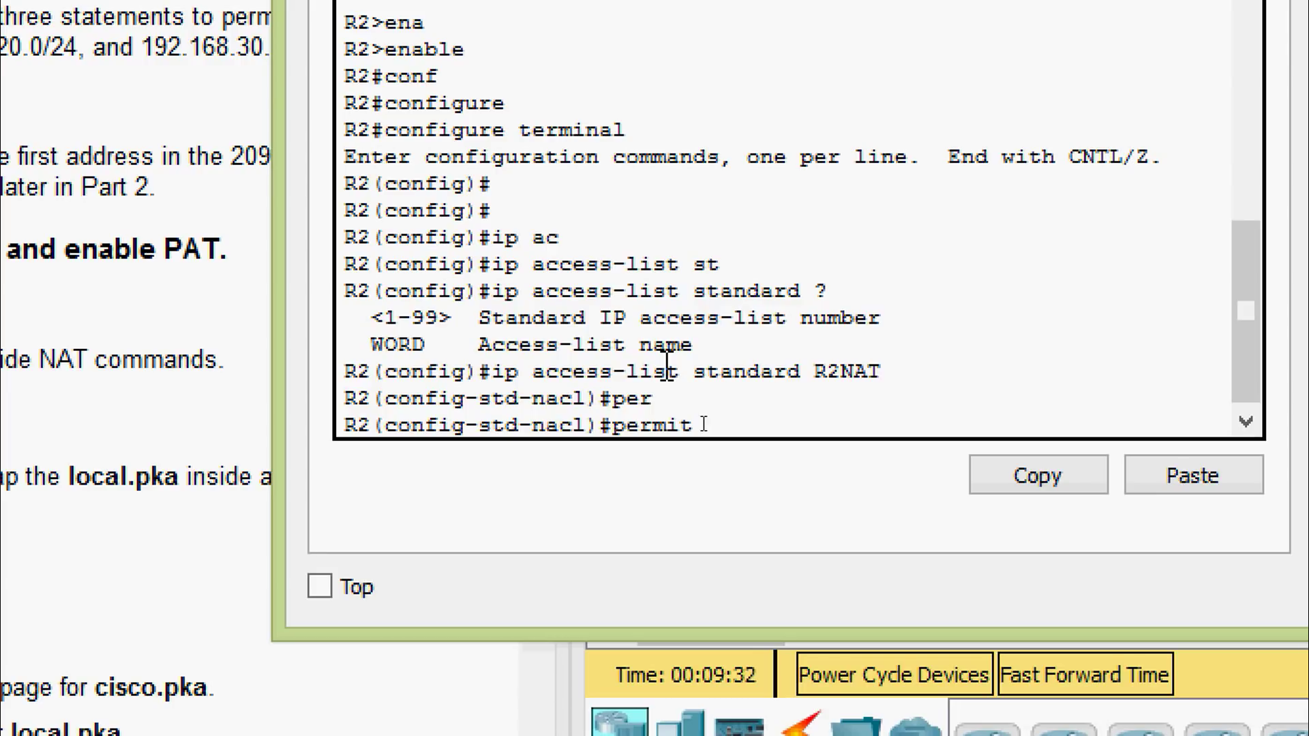
{"action": "type", "text": "192.168.10.0"}
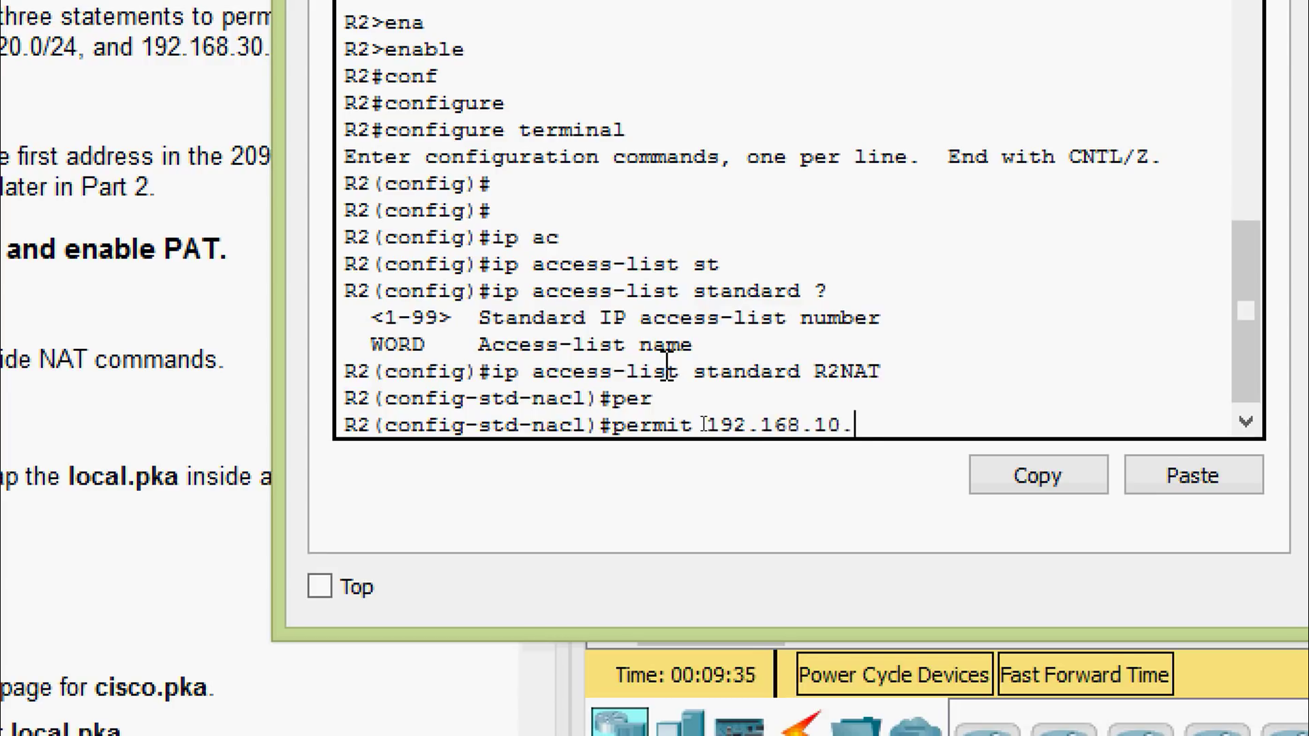
{"action": "type", "text": " ?"}
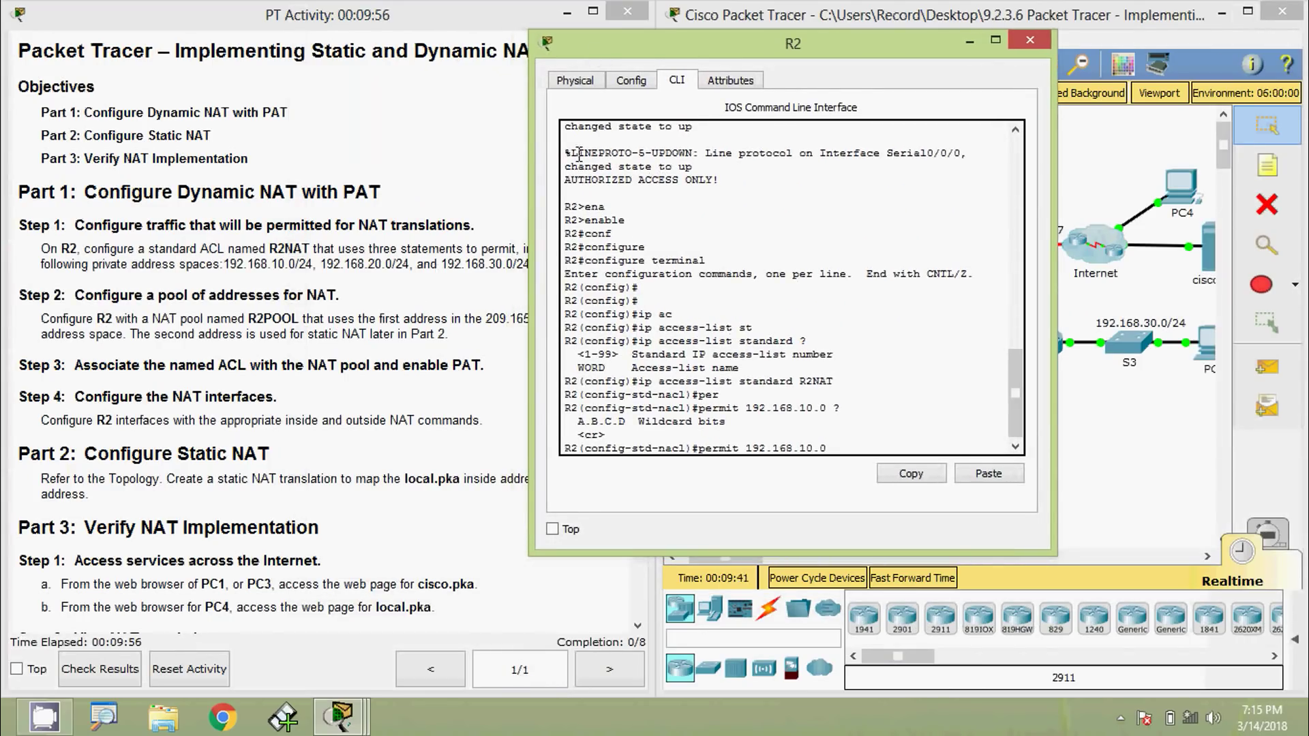
{"action": "left_click_drag", "start_coordinate": [615, 51], "coordinate": [696, 54]}
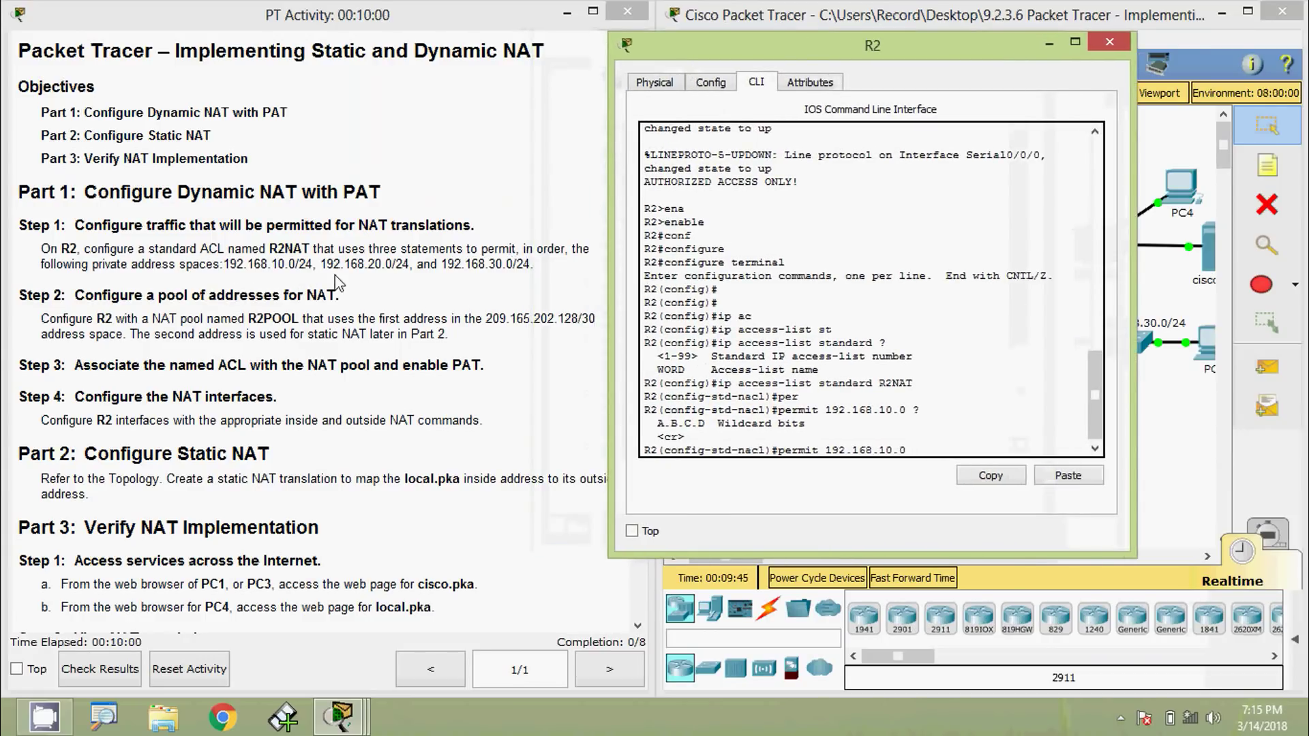
{"action": "left_click_drag", "start_coordinate": [728, 54], "coordinate": [599, 56]}
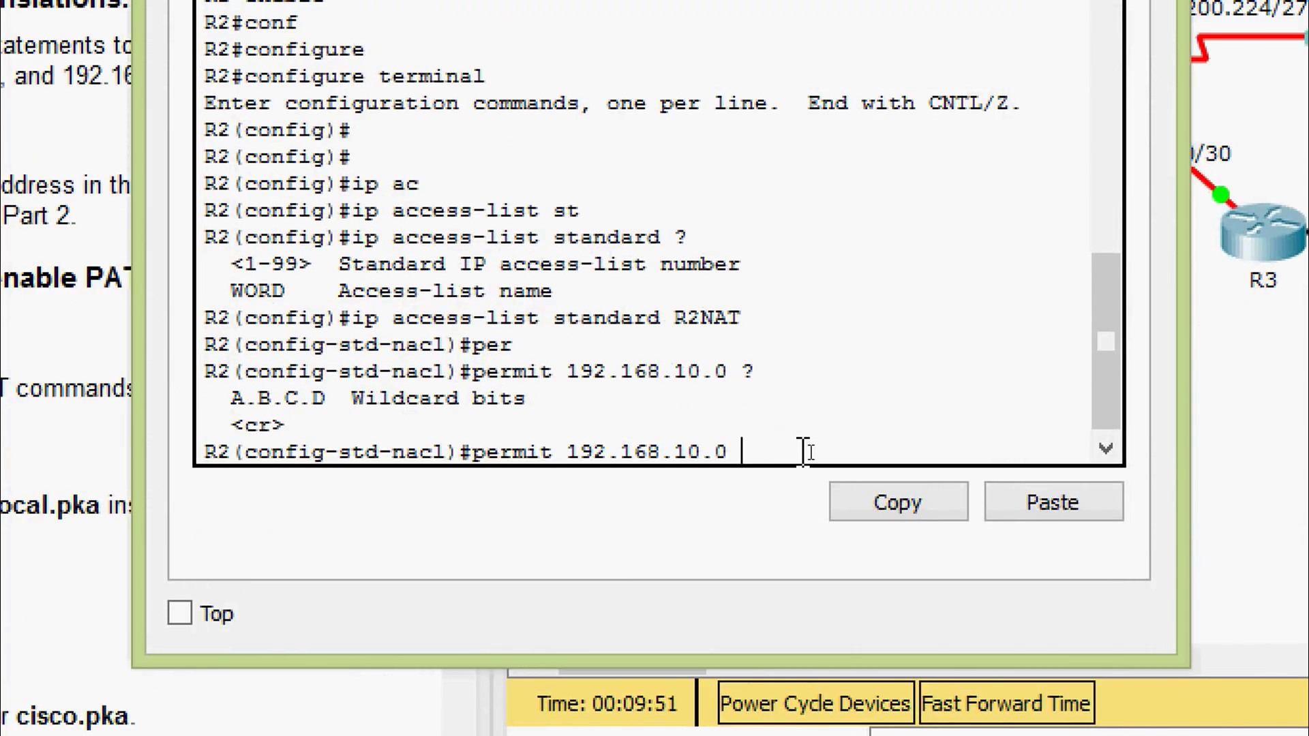
{"action": "type", "text": "0.0.0.255"}
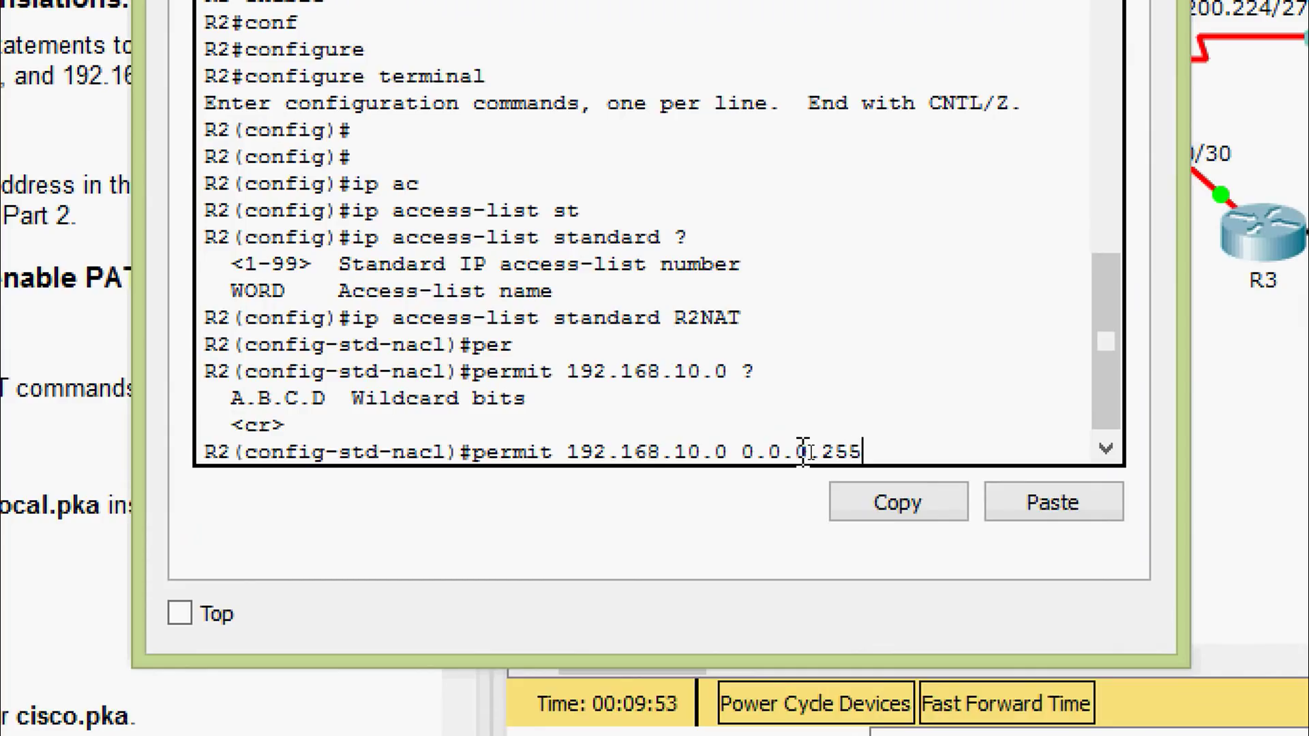
{"action": "key", "text": "Return"}
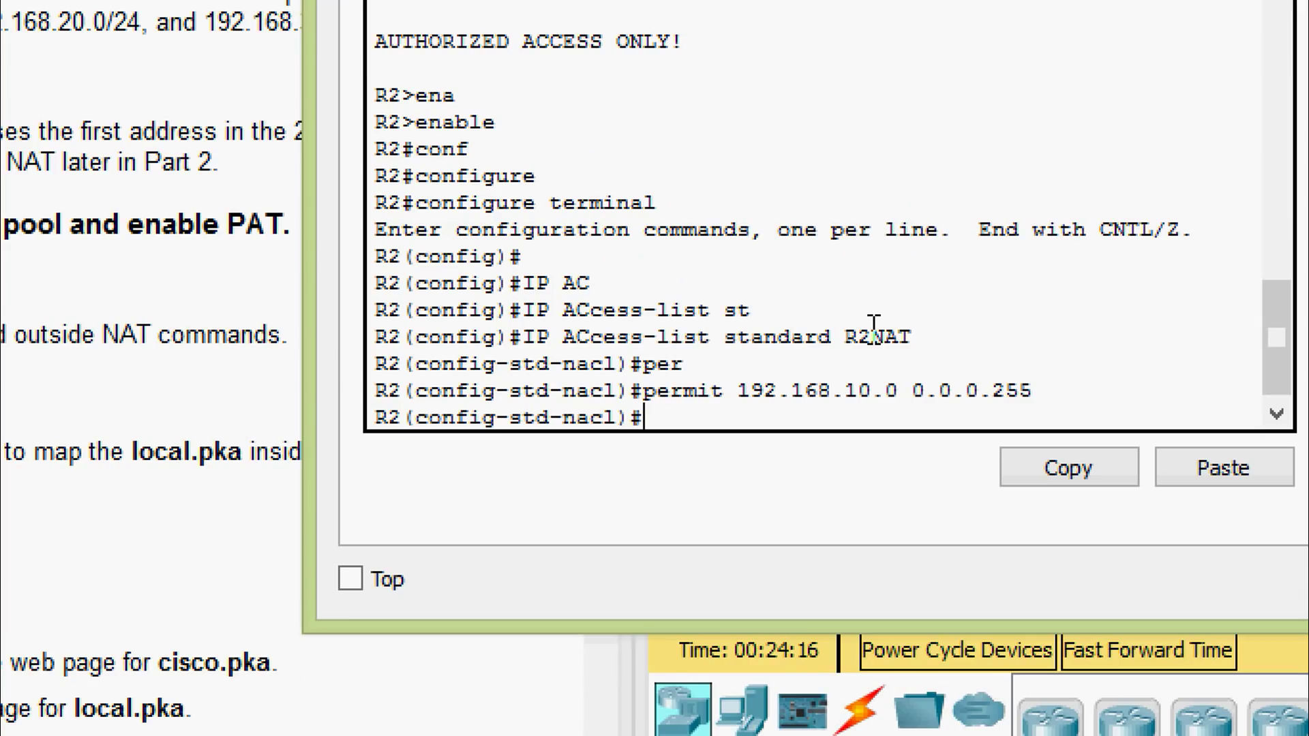
Add permits for 192.168.20.0 and 192.168.30.0, each with wildcard 0.0.0.255.
{"action": "key", "text": "Up"}
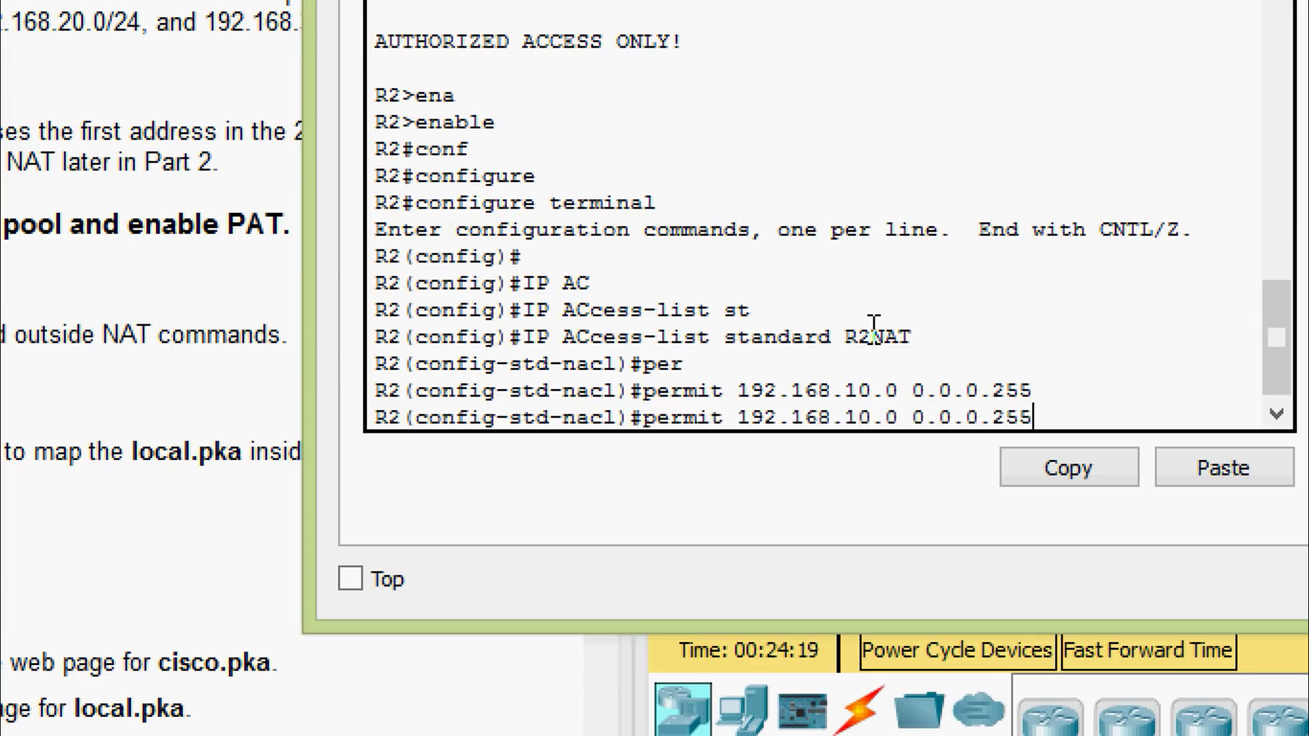
{"action": "key", "text": "Left"}
{"action": "key", "text": "Left"}
{"action": "key", "text": "Left"}
{"action": "key", "text": "Left"}
{"action": "key", "text": "Left"}
{"action": "key", "text": "Left"}
{"action": "key", "text": "Left"}
{"action": "key", "text": "Left"}
{"action": "key", "text": "Left"}
{"action": "key", "text": "Left"}
{"action": "key", "text": "Left"}
{"action": "key", "text": "Left"}
{"action": "key", "text": "Left"}
{"action": "key", "text": "BackSpace"}
{"action": "type", "text": "2"}
{"action": "key", "text": "Return"}
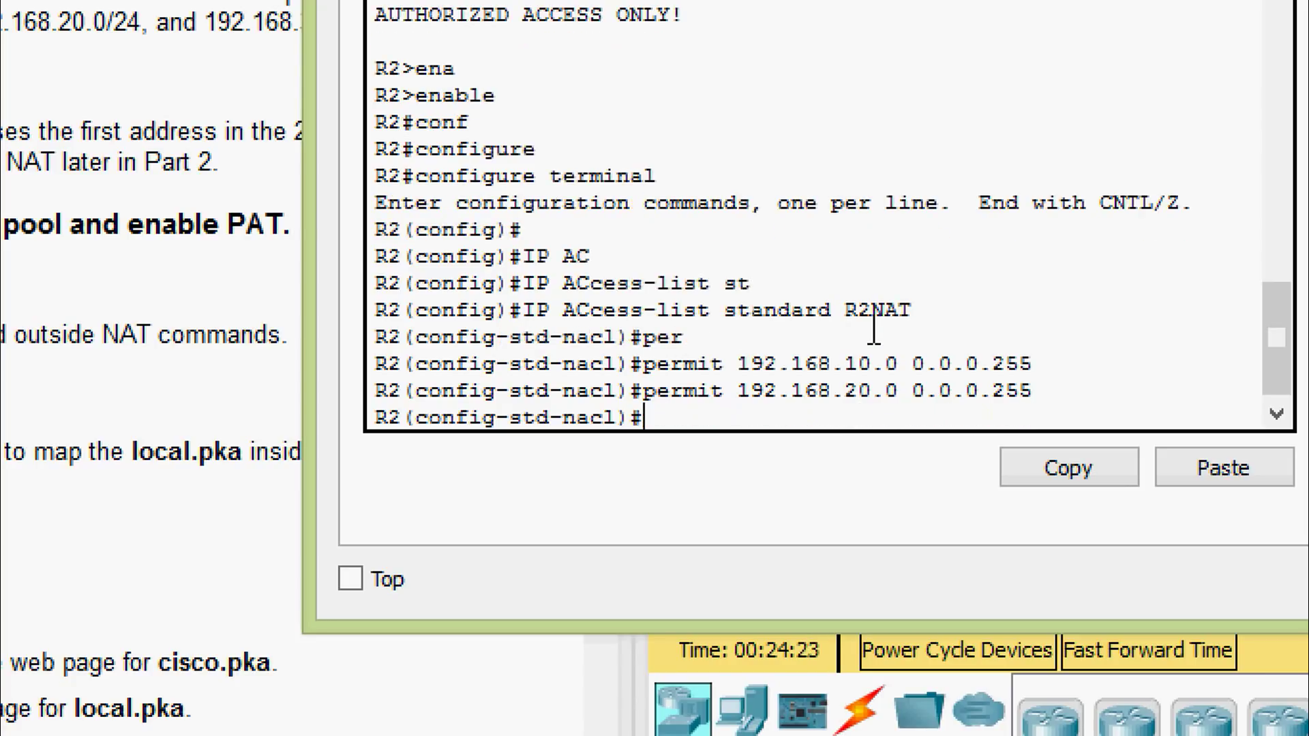
{"action": "key", "text": "Up"}
{"action": "key", "text": "Left"}
{"action": "key", "text": "Left"}
{"action": "key", "text": "Left"}
{"action": "key", "text": "Left"}
{"action": "key", "text": "Left"}
{"action": "key", "text": "Left"}
{"action": "key", "text": "Left"}
{"action": "key", "text": "Left"}
{"action": "key", "text": "Left"}
{"action": "key", "text": "Left"}
{"action": "key", "text": "Left"}
{"action": "key", "text": "Left"}
{"action": "key", "text": "Left"}
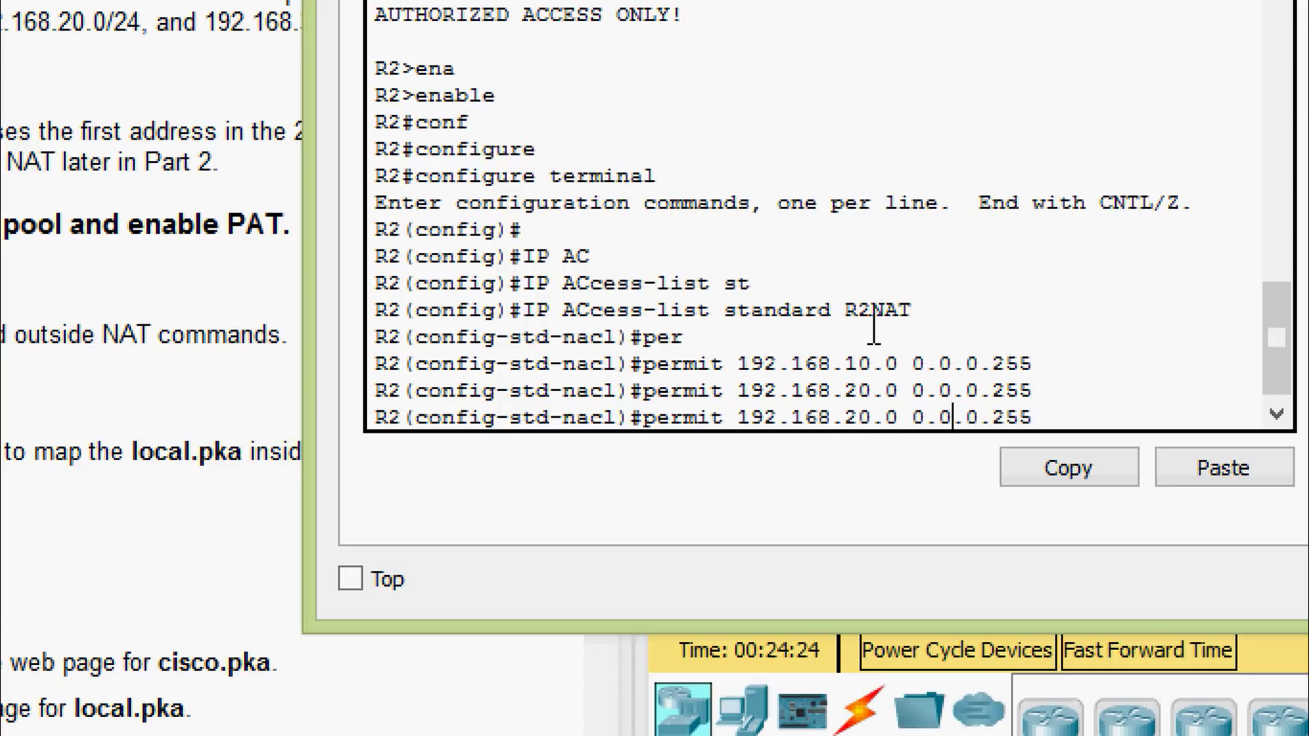
{"action": "key", "text": "BackSpace"}
{"action": "type", "text": "3"}
{"action": "key", "text": "Return"}
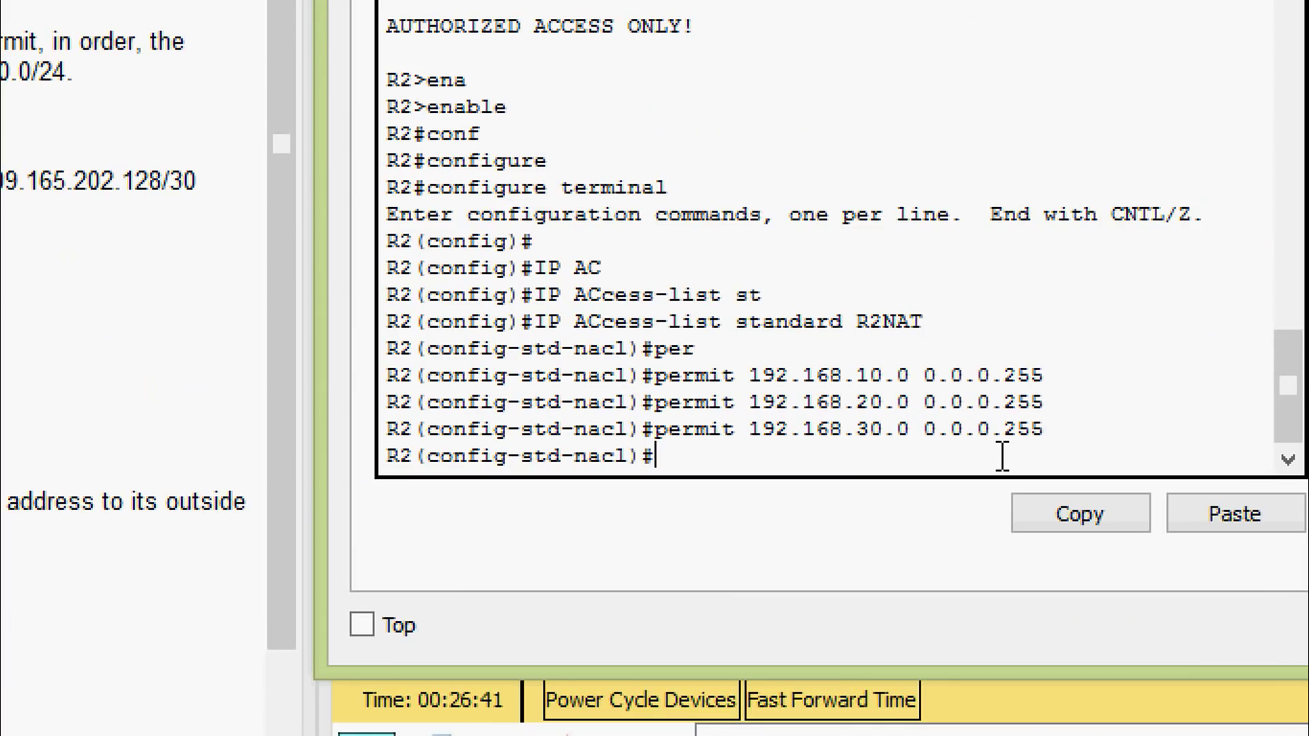
Exit the access list and start 'ip nat pool R2POOL', checking help for the start address.
{"action": "type", "text": "exit"}
{"action": "key", "text": "Return"}
{"action": "key", "text": "Return"}
{"action": "key", "text": "Return"}
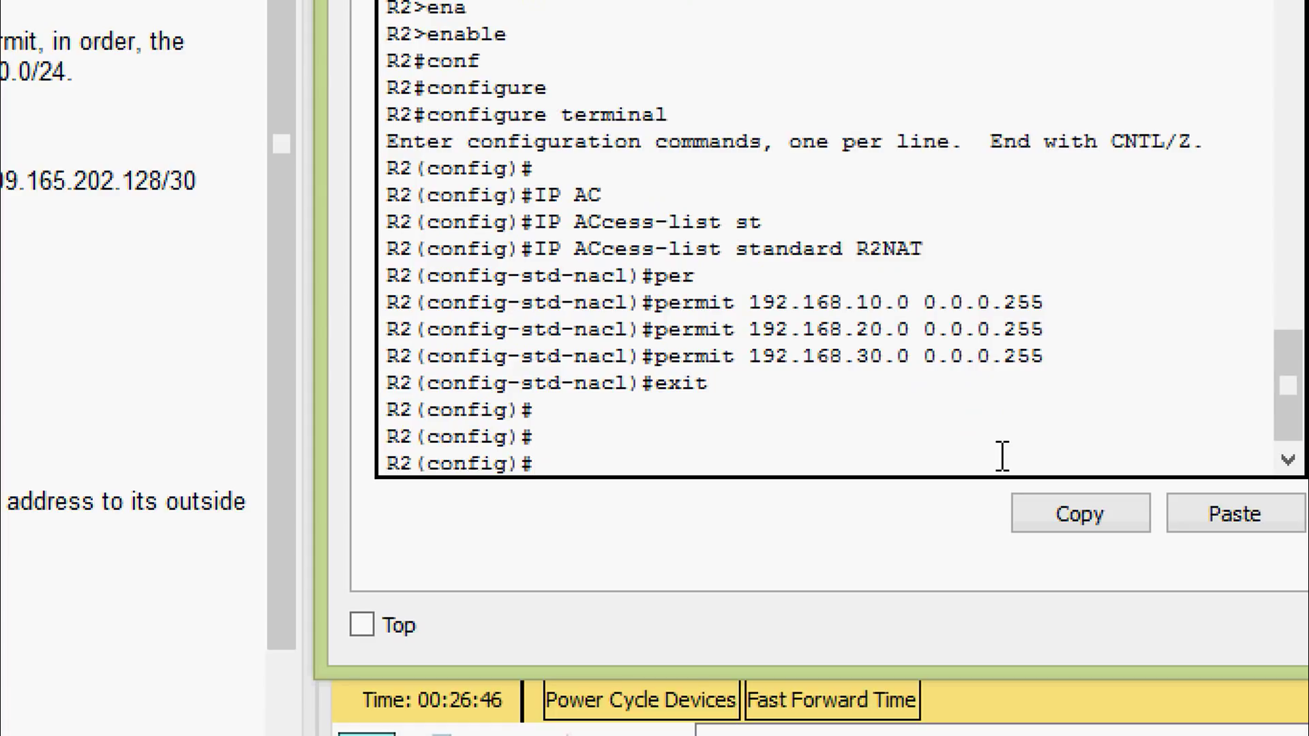
{"action": "type", "text": "ip nat"}
{"action": "key", "text": "Tab"}
{"action": "type", "text": "po"}
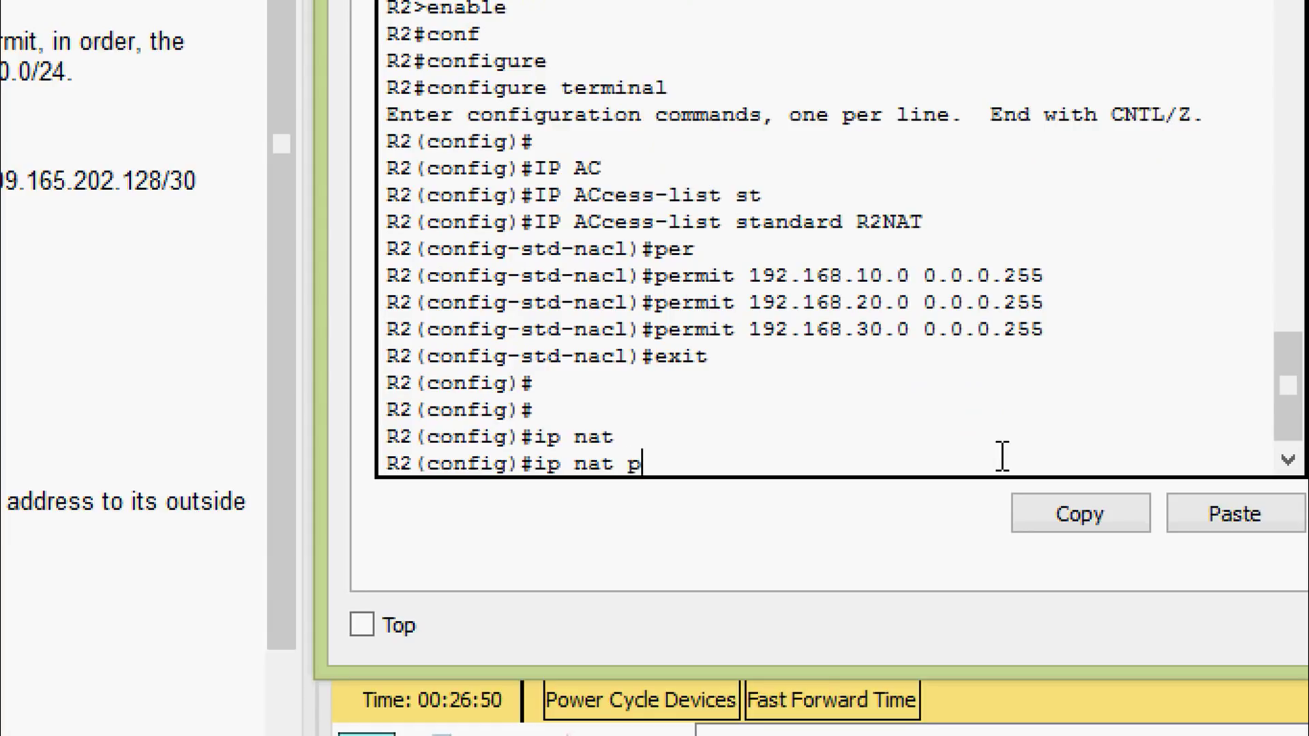
{"action": "key", "text": "Tab"}
{"action": "type", "text": "?"}
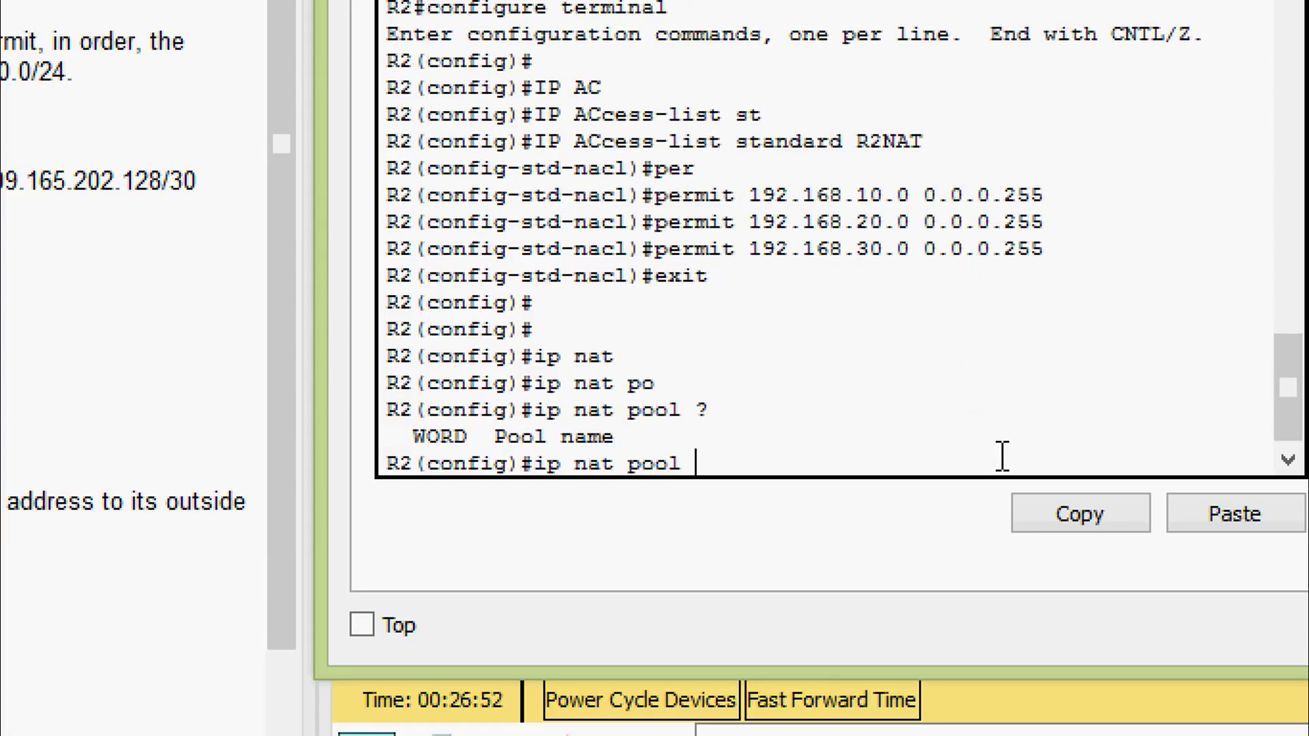
{"action": "type", "text": "R2POOL "}
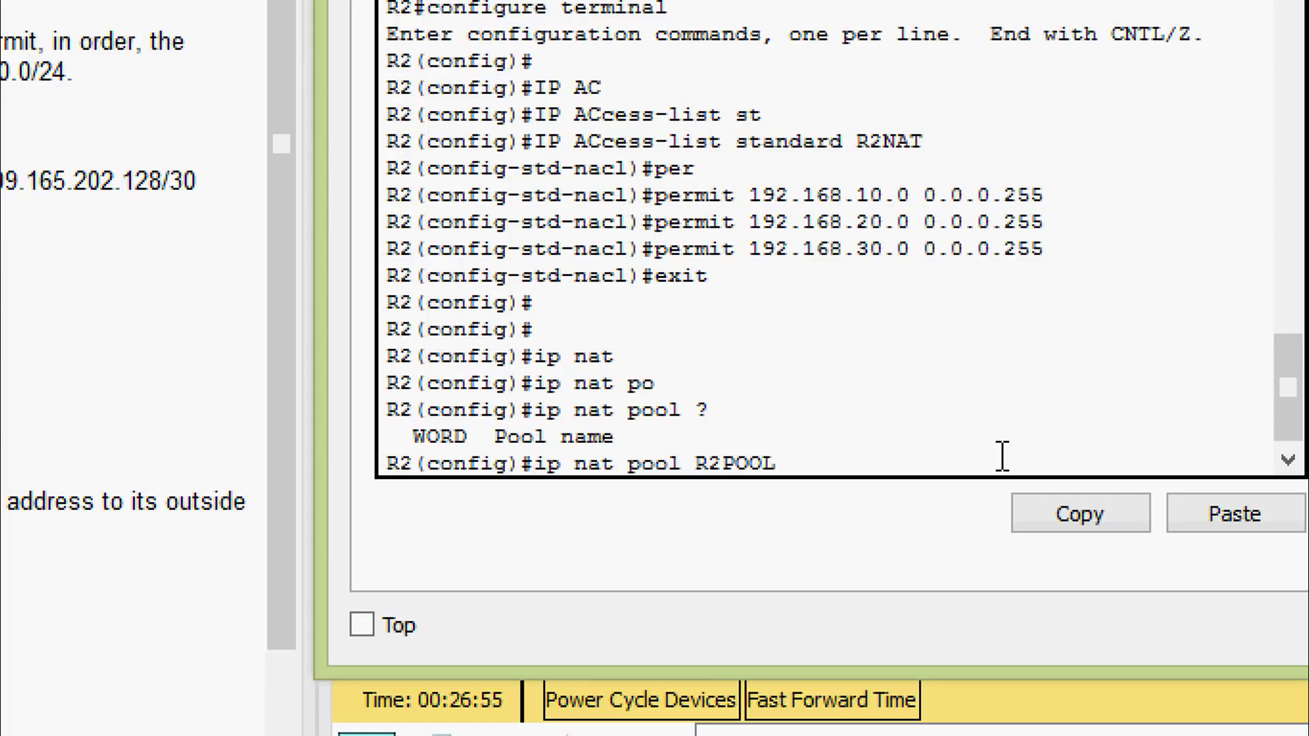
{"action": "type", "text": "?"}
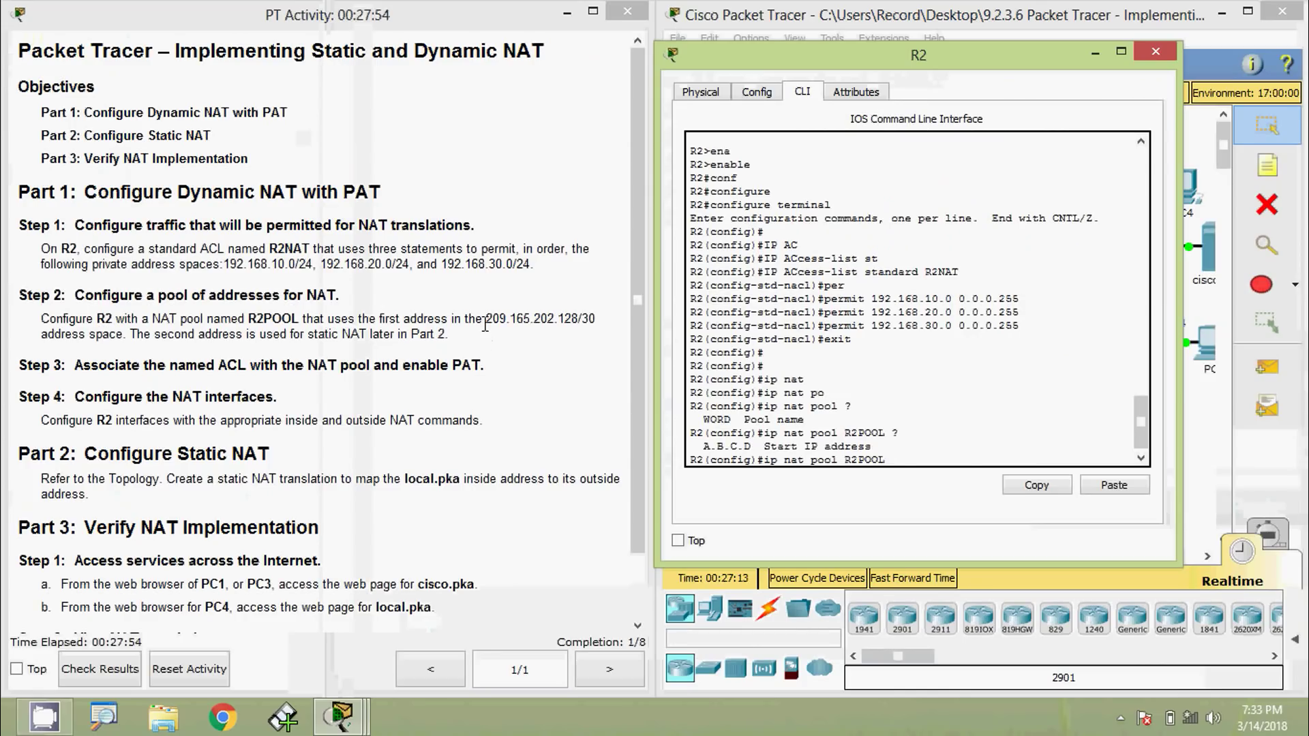
Paste the address from the instructions and set the pool start address to 209.165.202.129.
{"action": "left_click_drag", "start_coordinate": [0, 175], "coordinate": [37, 176]}
{"action": "left_click_drag", "start_coordinate": [507, 320], "coordinate": [581, 318]}
{"action": "key", "text": "ctrl+c"}
{"action": "left_click", "coordinate": [900, 459]}
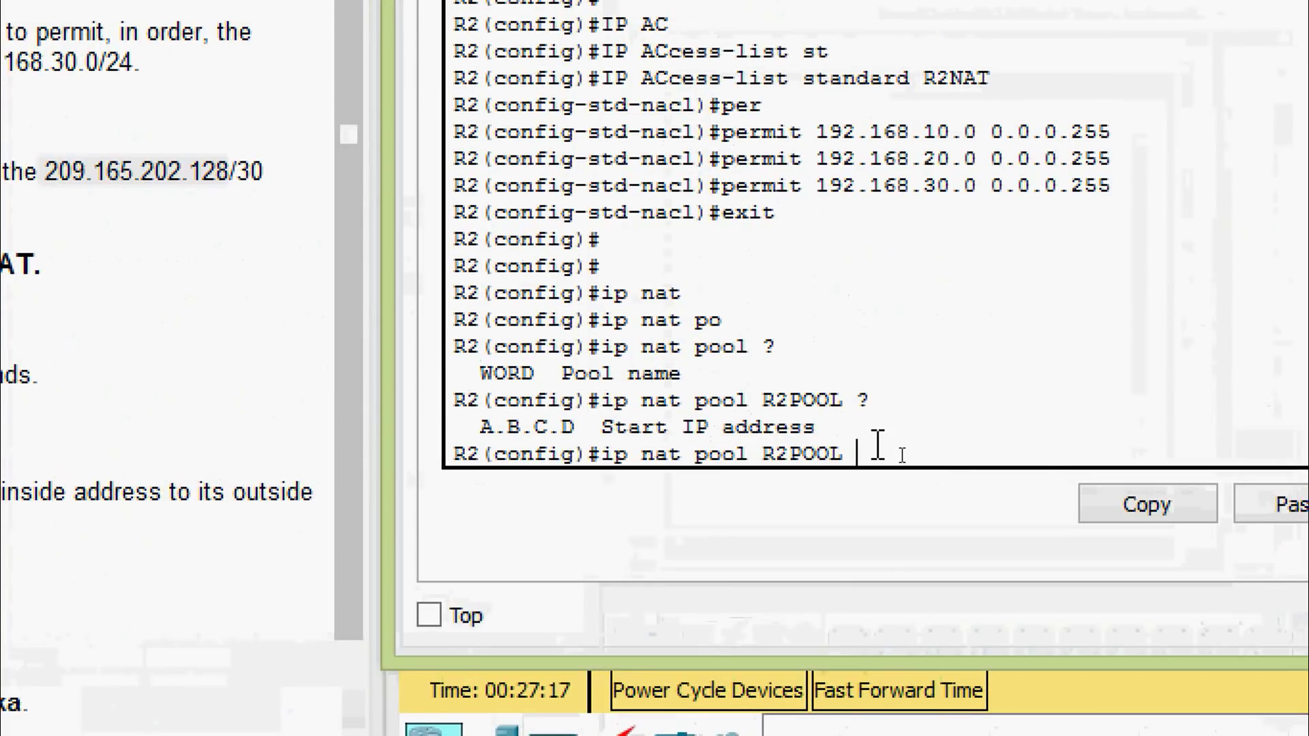
{"action": "right_click", "coordinate": [915, 460]}
{"action": "left_click", "coordinate": [923, 514]}
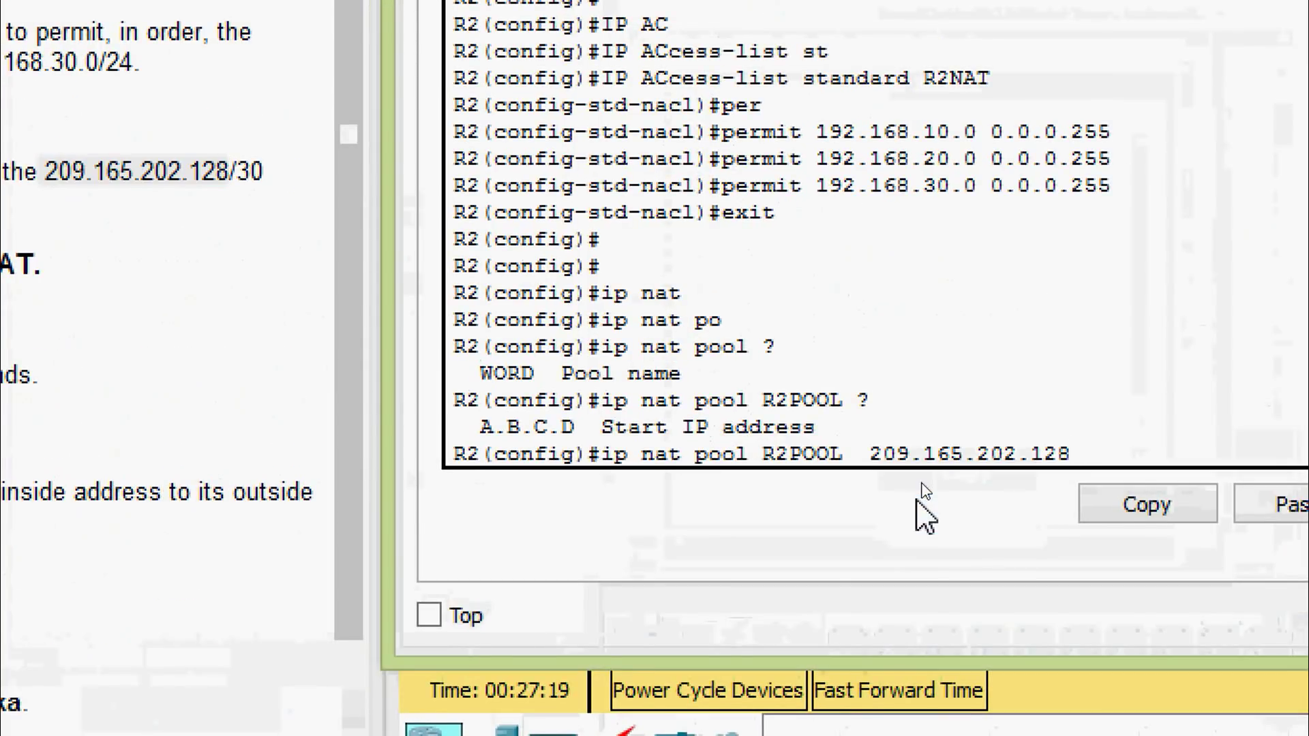
{"action": "key", "text": "BackSpace"}
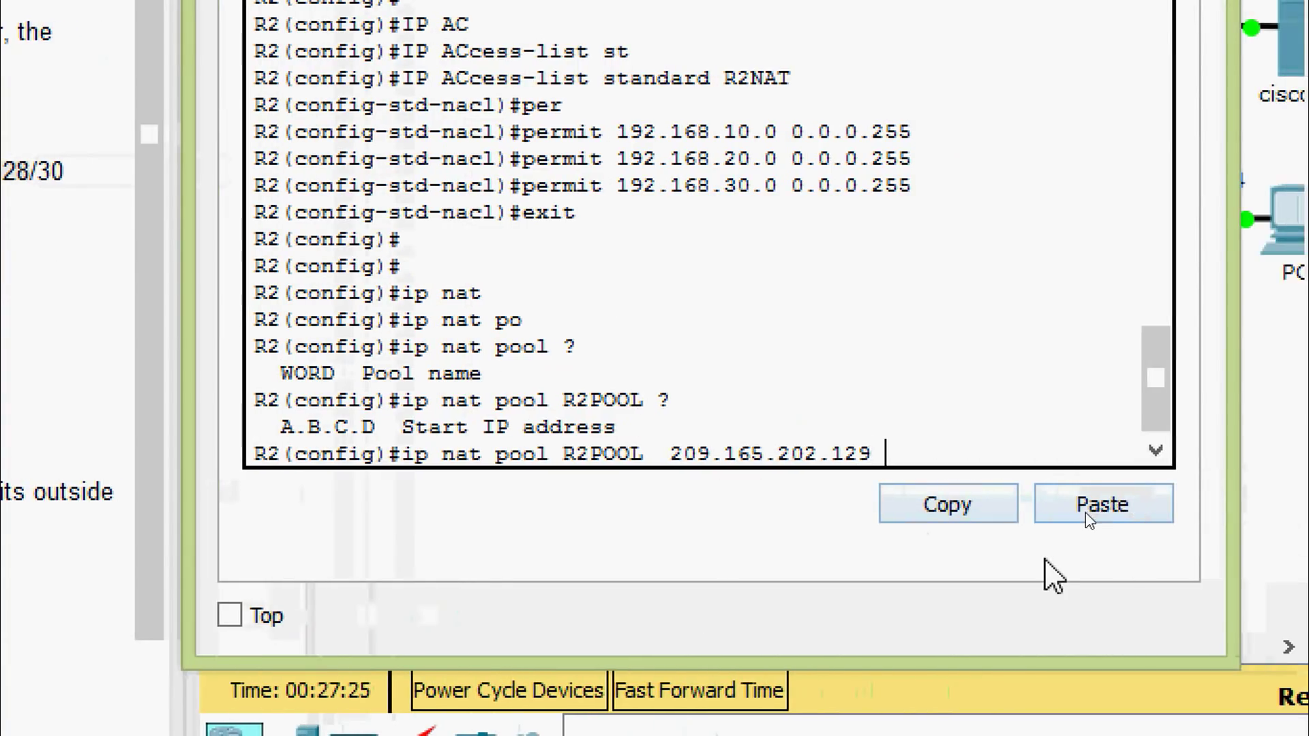
{"action": "type", "text": "9 ?"}
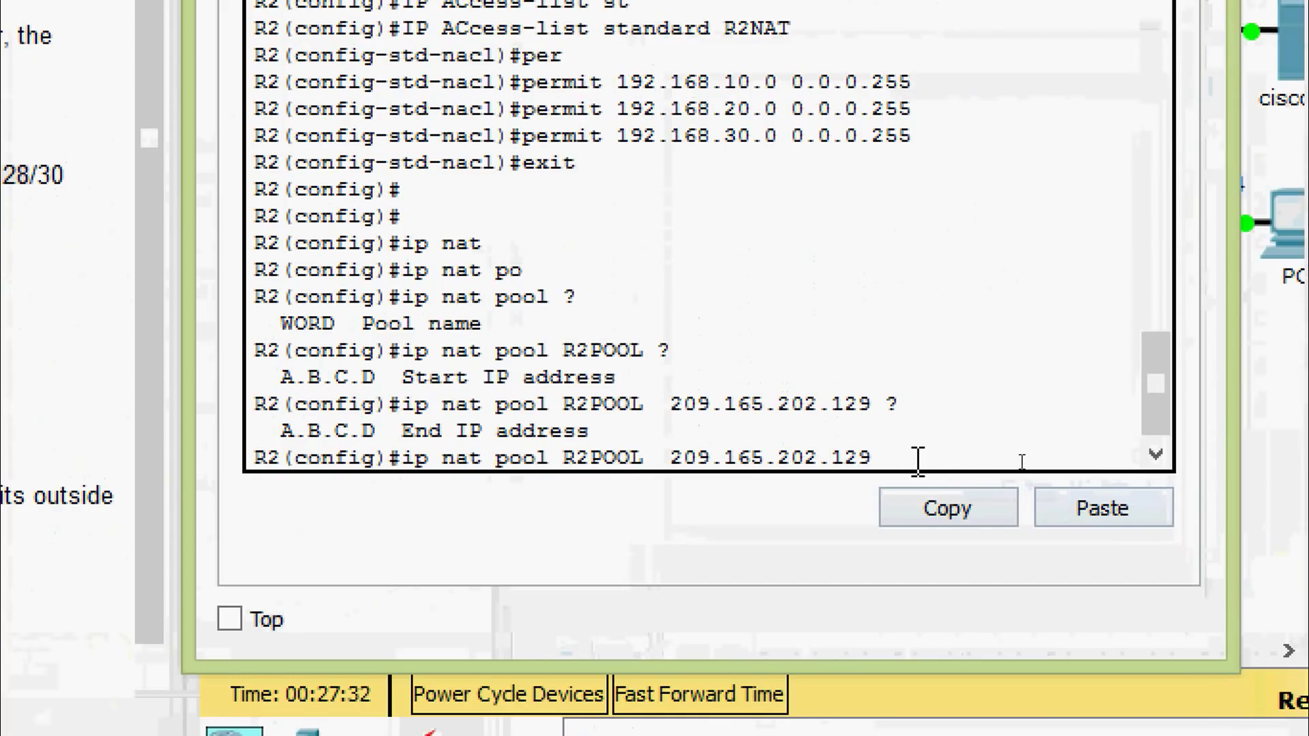
Set end address 209.165.202.129 and netmask 255.255.255.252, and submit the R2POOL command.
{"action": "right_click", "coordinate": [917, 458]}
{"action": "left_click", "coordinate": [973, 544]}
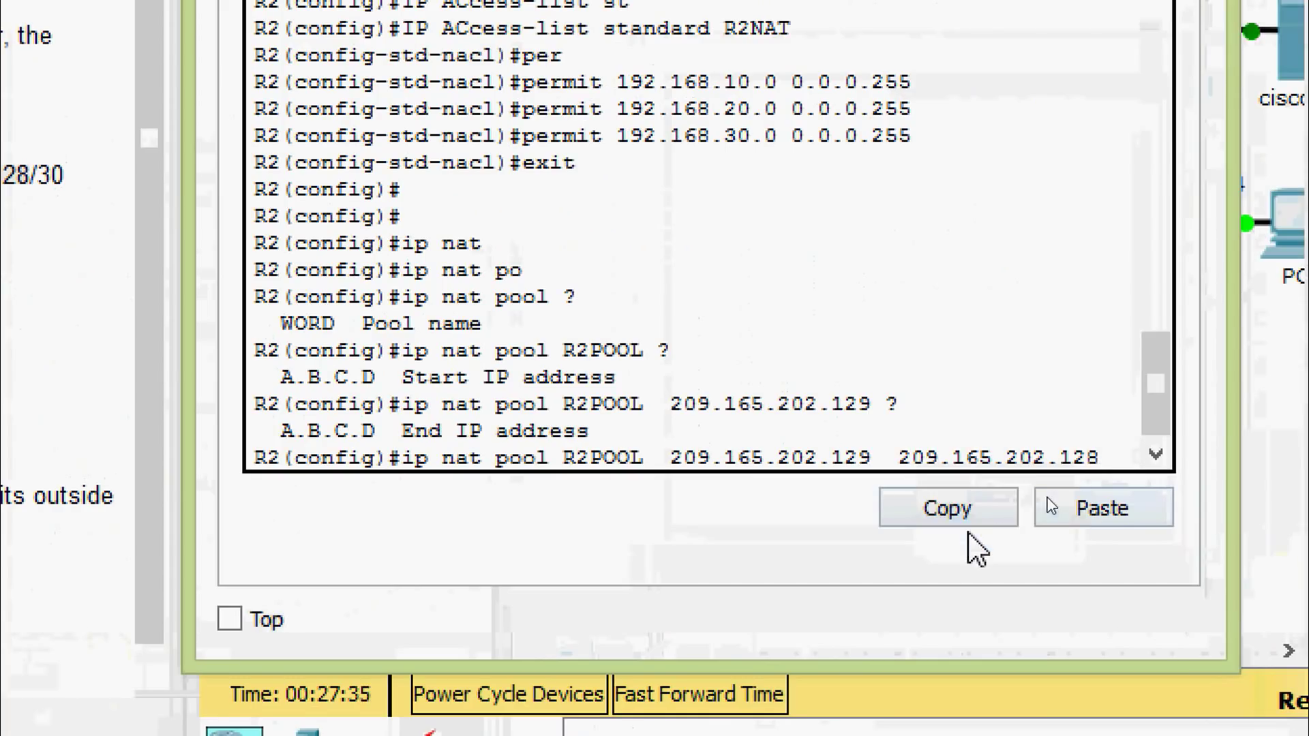
{"action": "key", "text": "BackSpace"}
{"action": "type", "text": "9"}
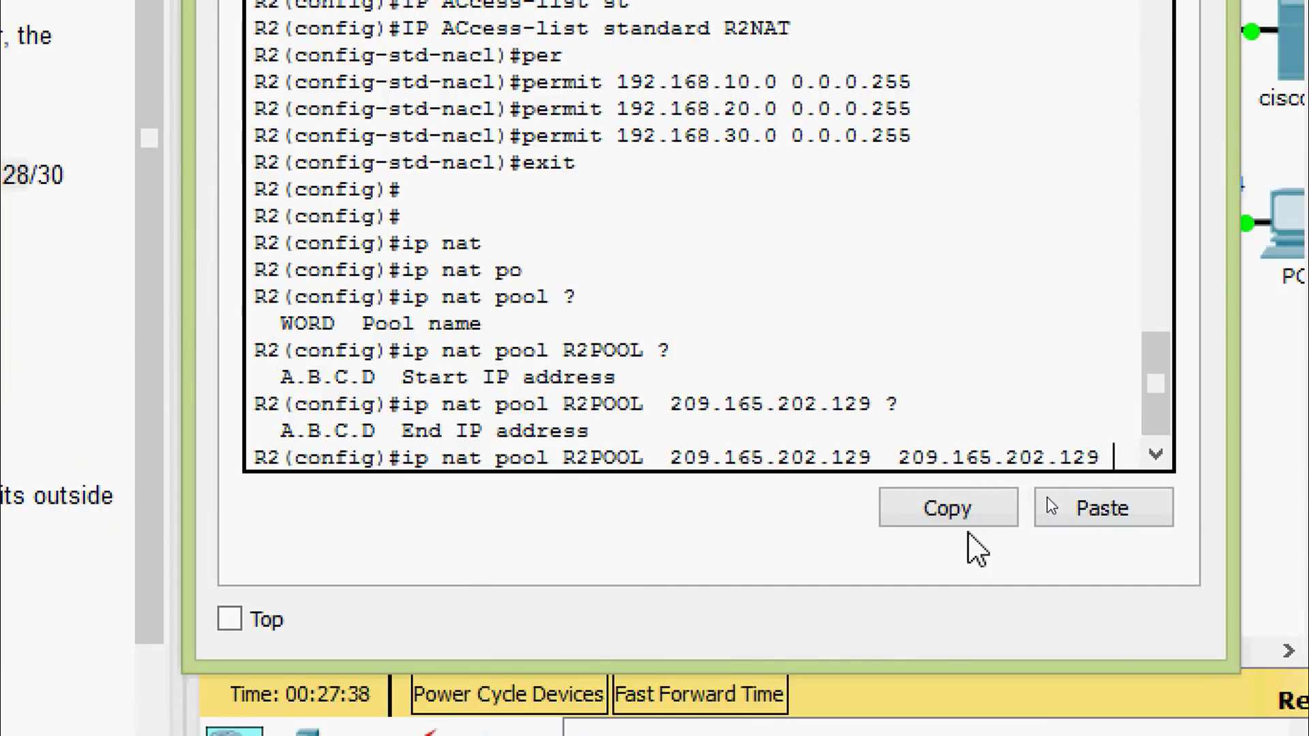
{"action": "type", "text": " ?"}
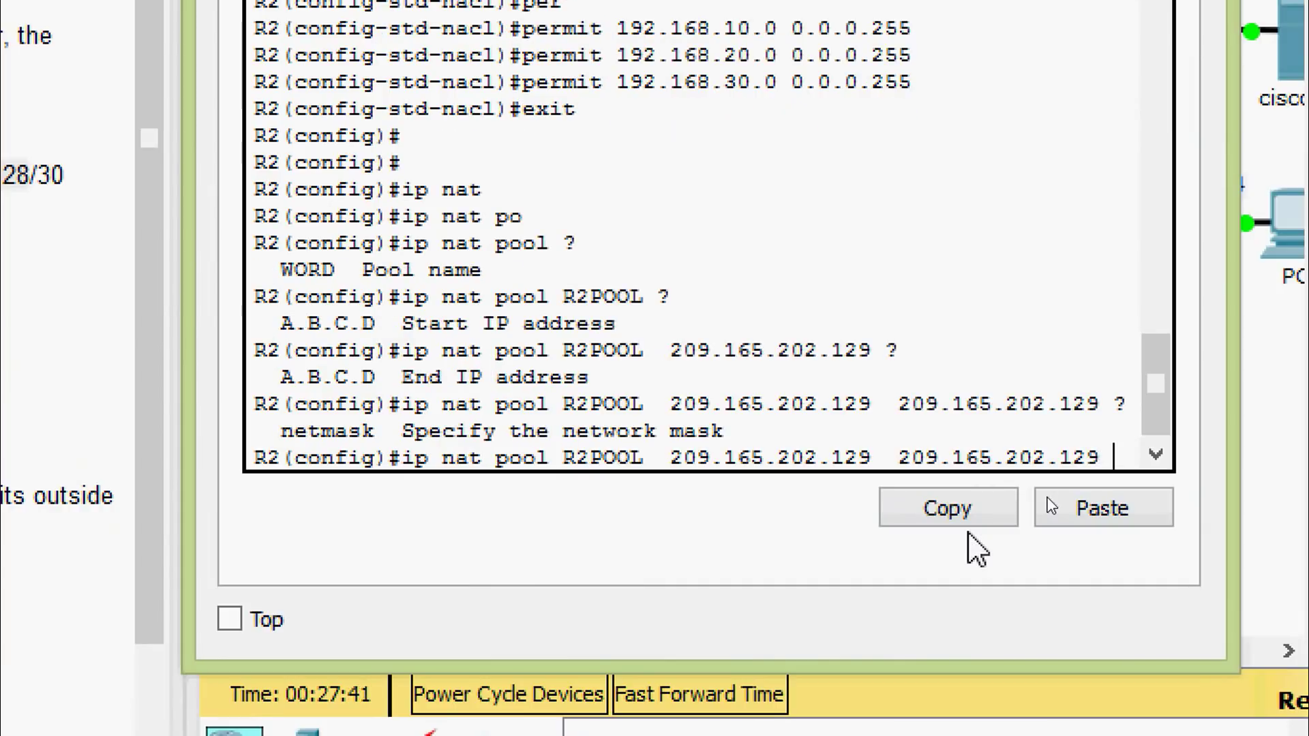
{"action": "type", "text": "n"}
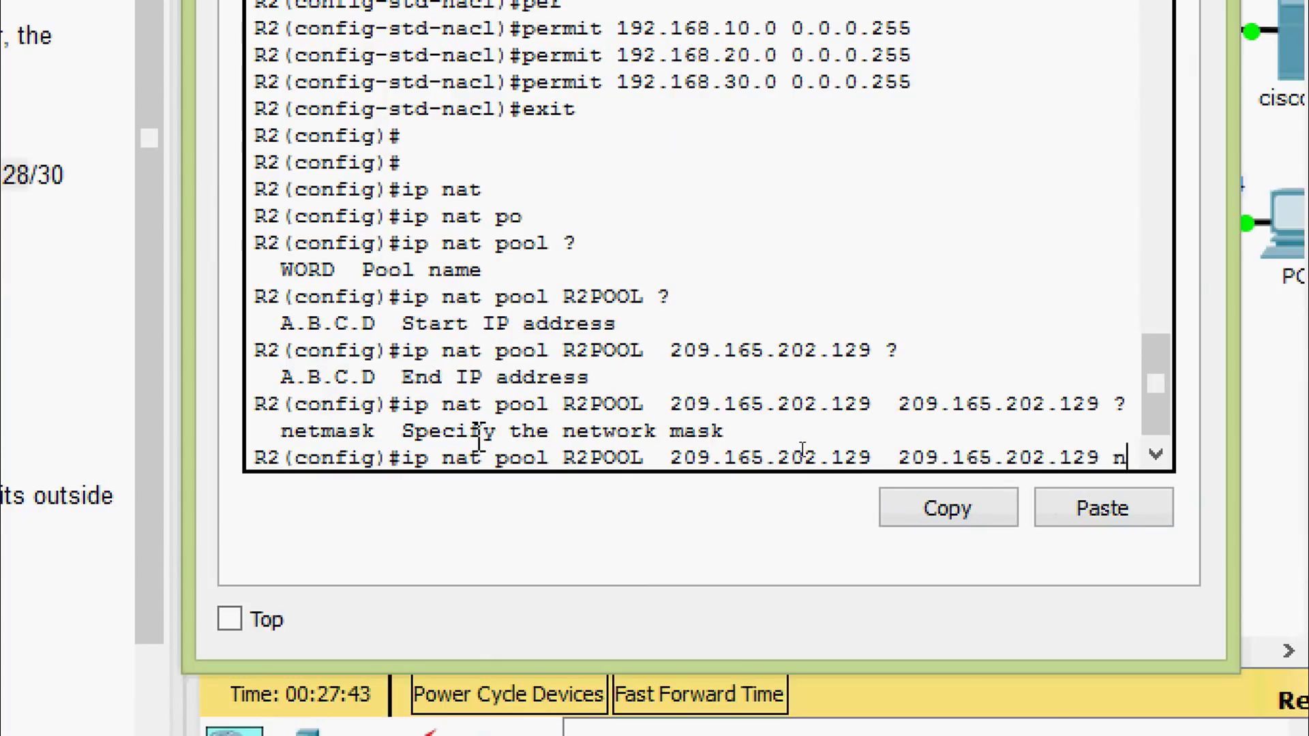
{"action": "type", "text": "et"}
{"action": "key", "text": "Tab"}
{"action": "type", "text": "?"}
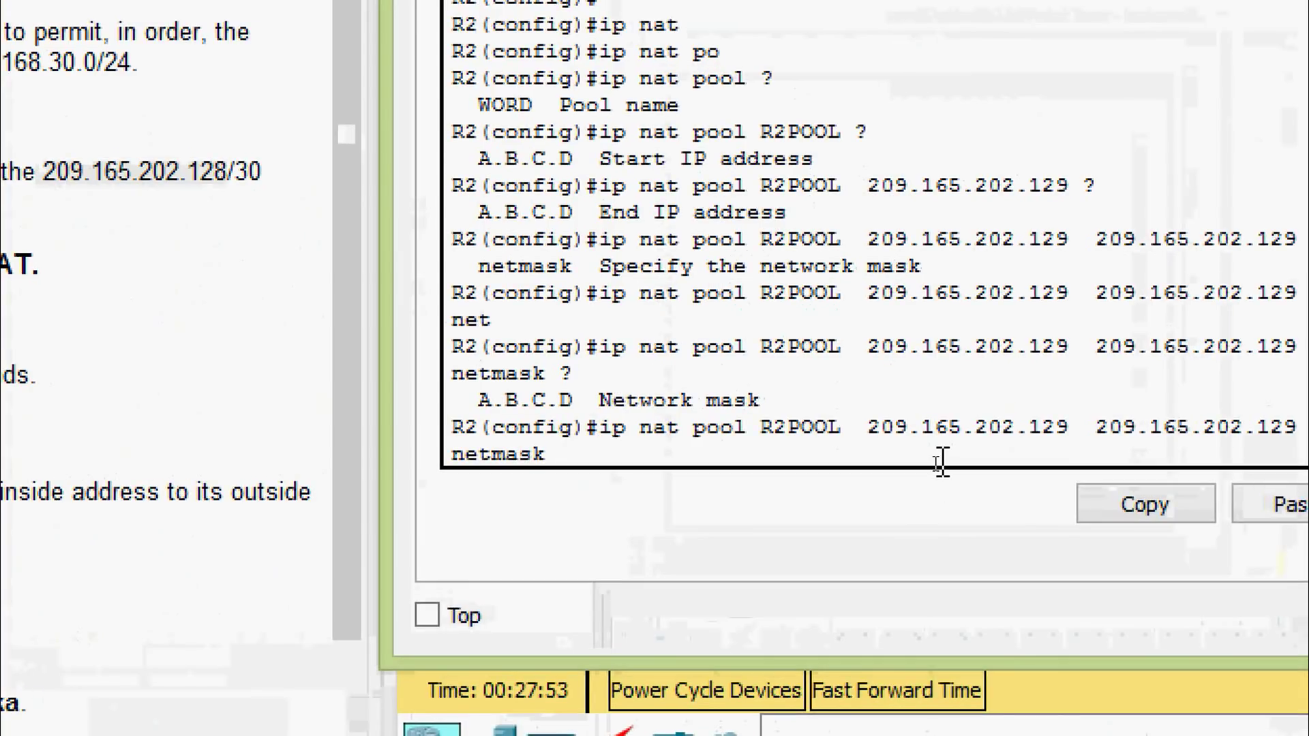
{"action": "type", "text": "255.255.255.25"}
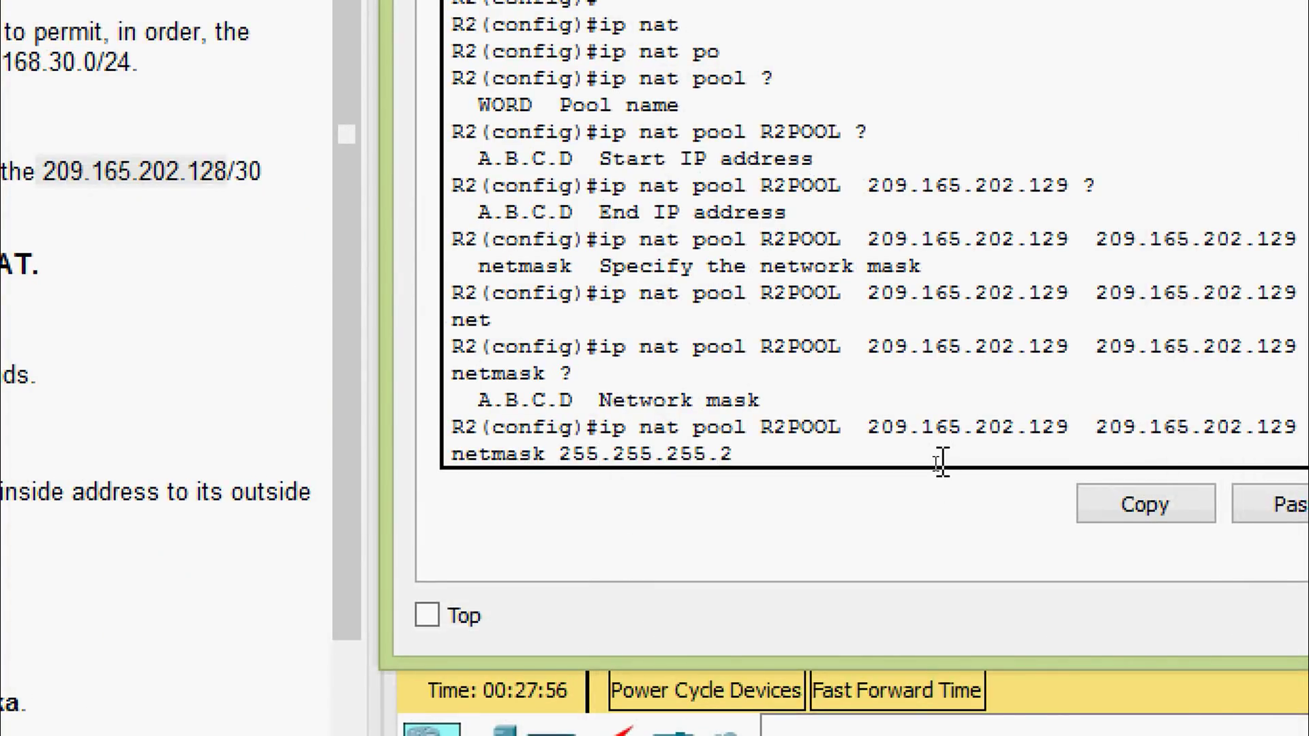
{"action": "type", "text": "2"}
{"action": "key", "text": "Return"}
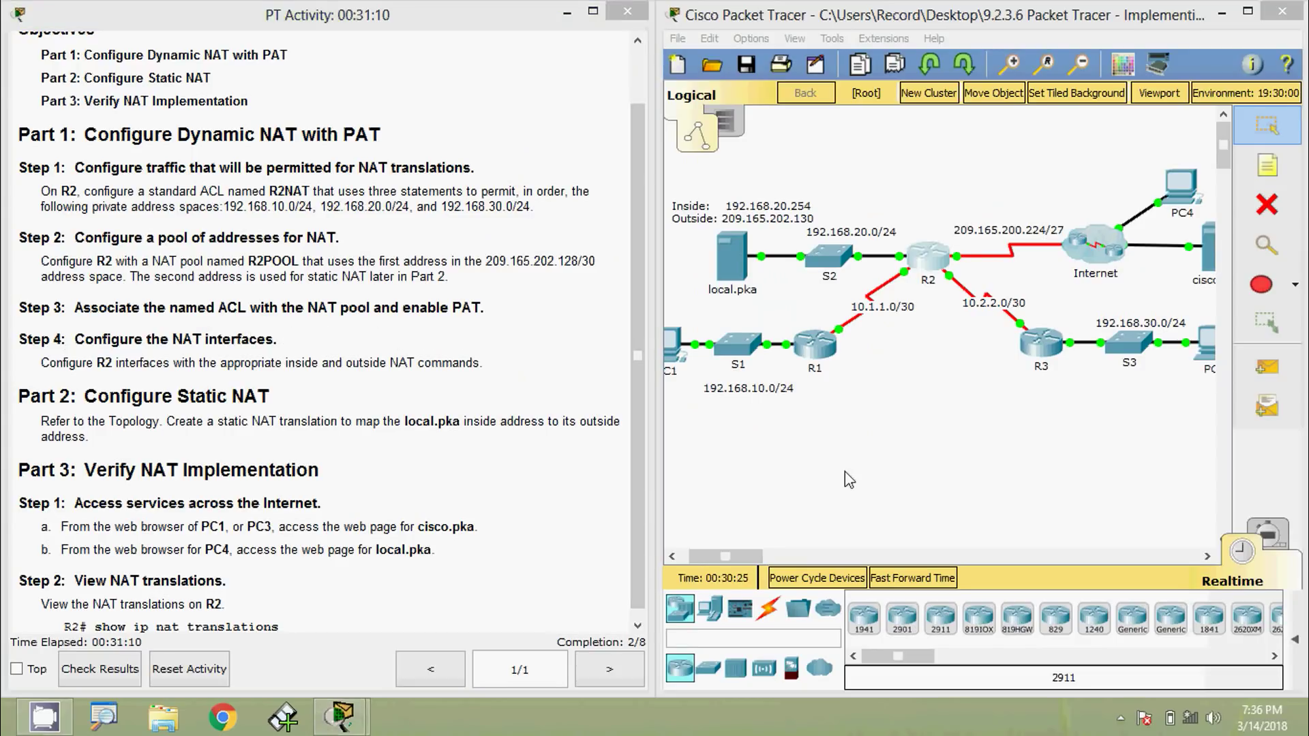
{"action": "left_click", "coordinate": [930, 264]}
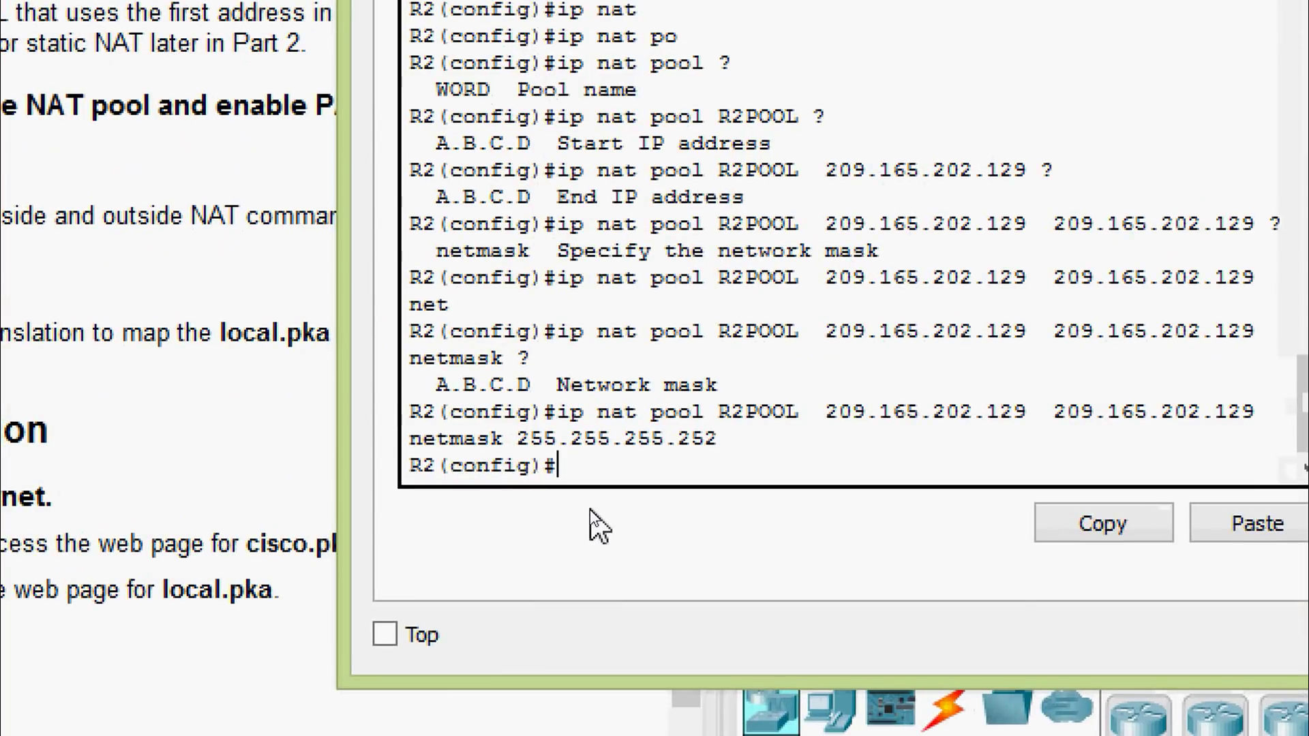
Start the 'ip nat inside source list' command on R2.
{"action": "type", "text": "ip nat"}
{"action": "key", "text": "Tab"}
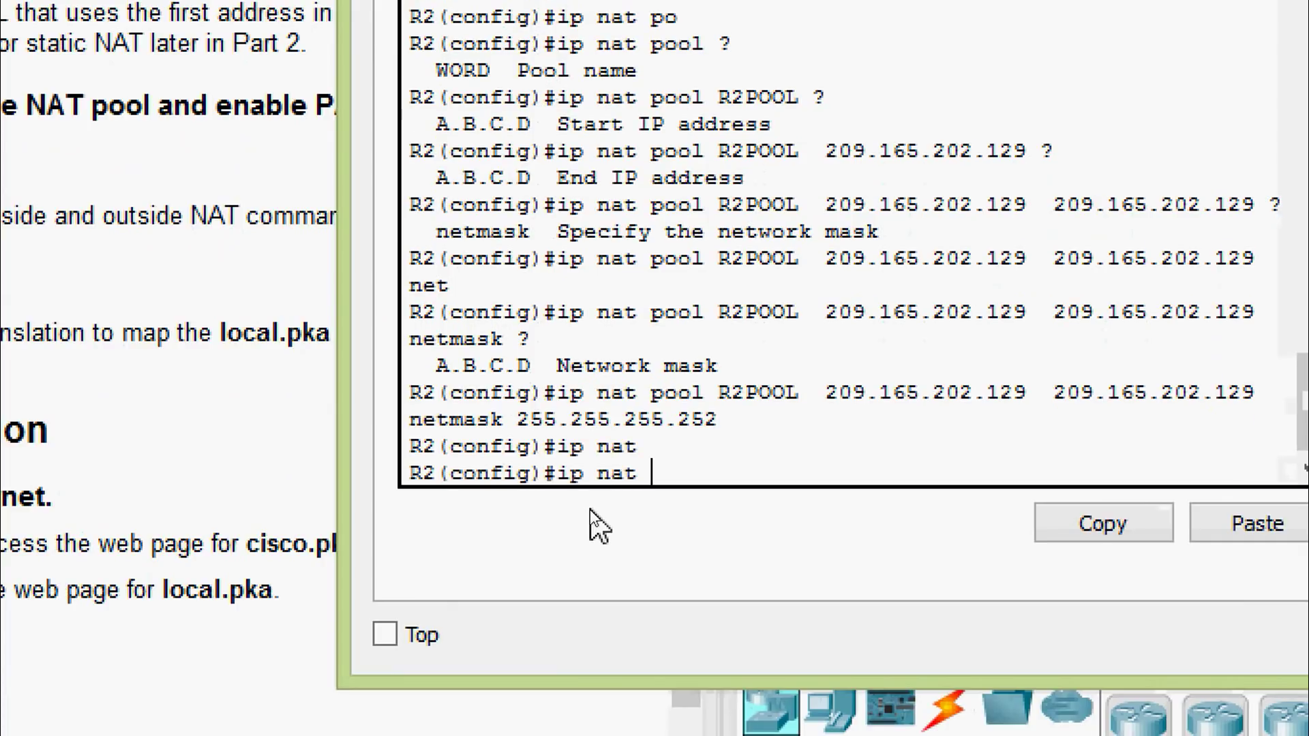
{"action": "type", "text": "ins"}
{"action": "key", "text": "Tab"}
{"action": "type", "text": "sou"}
{"action": "key", "text": "Tab"}
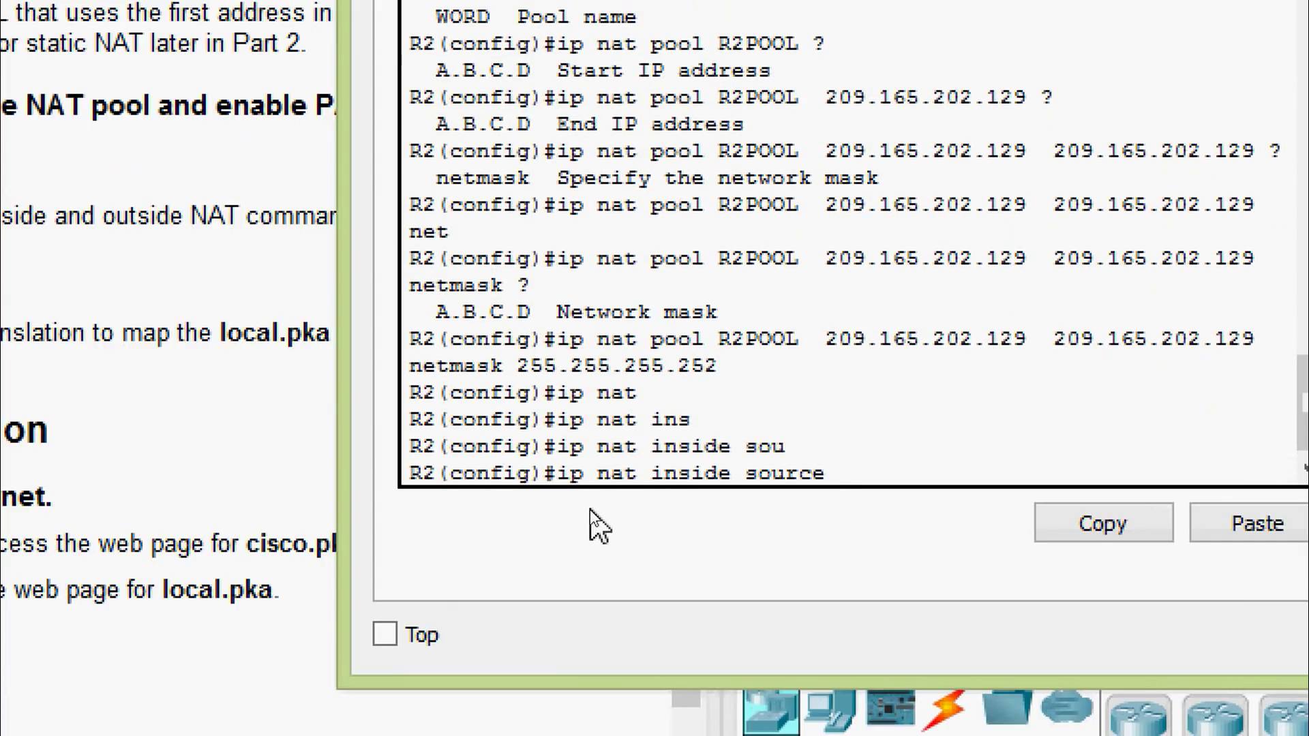
{"action": "type", "text": "?"}
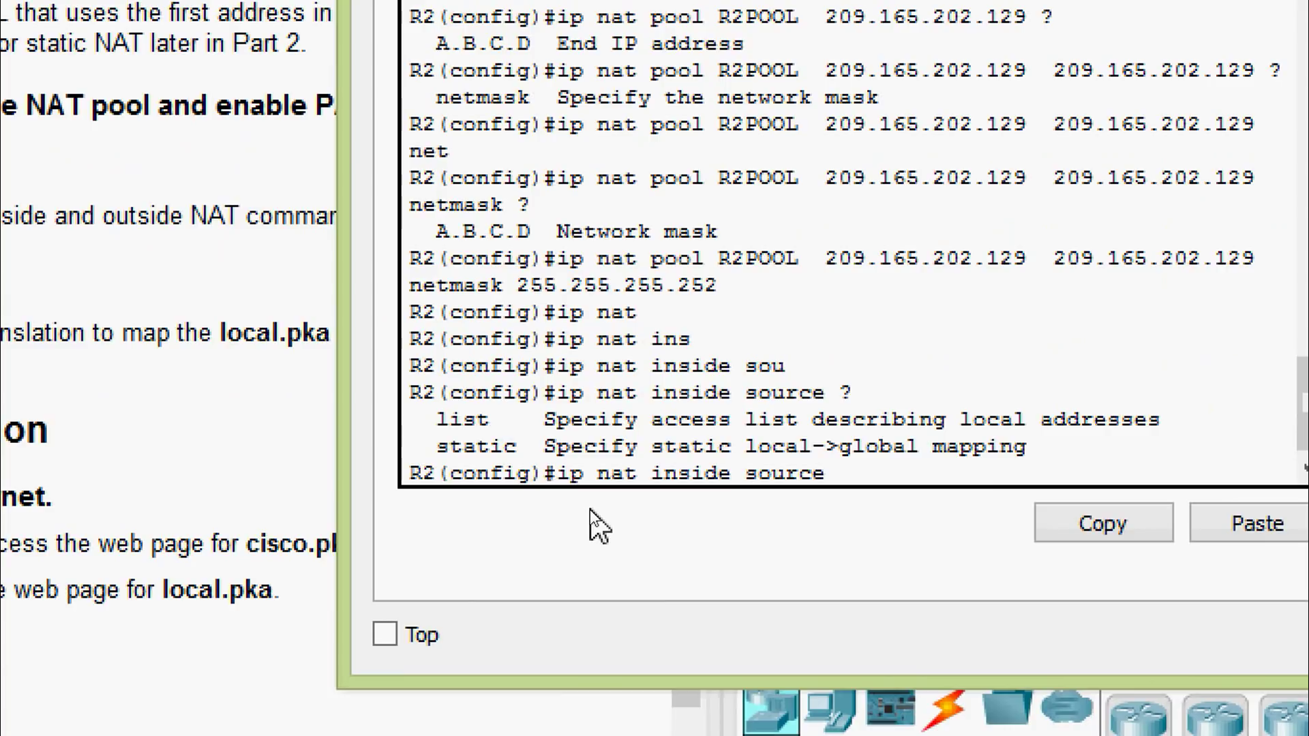
{"action": "type", "text": "li"}
{"action": "key", "text": "Tab"}
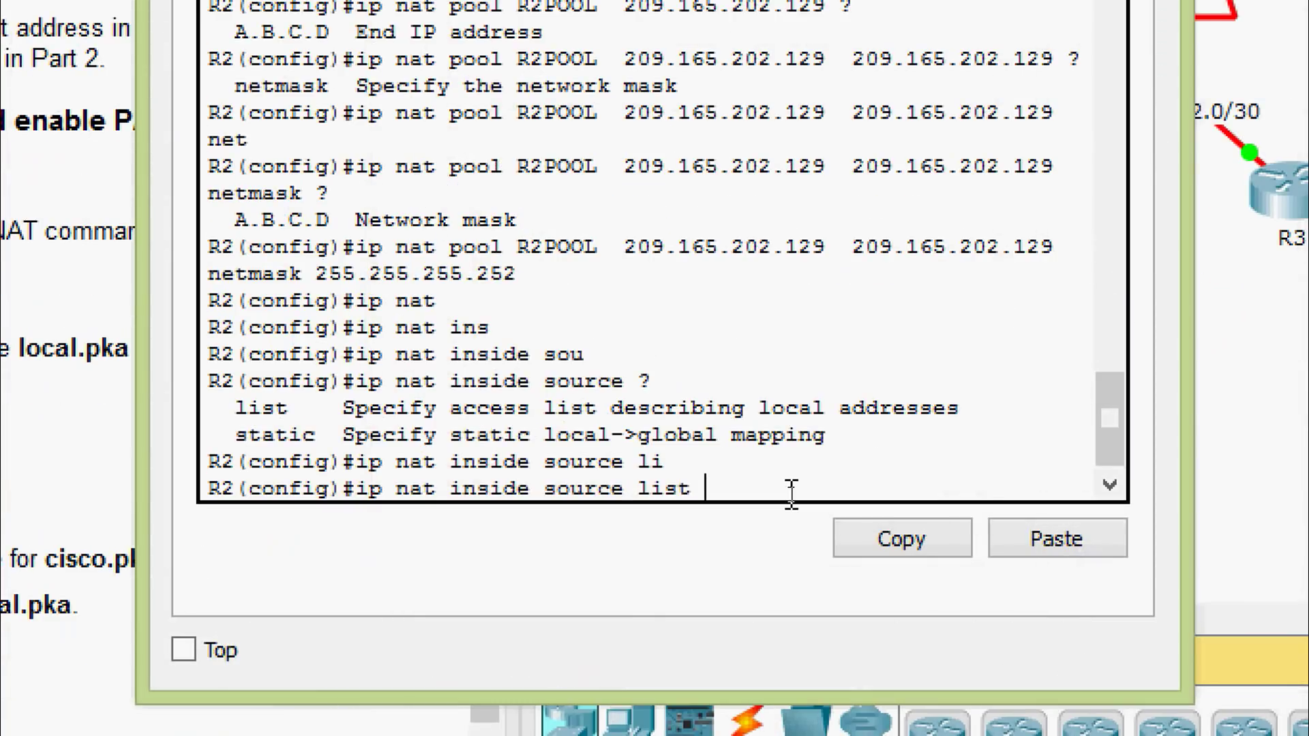
Bind access list R2NAT to pool R2POOL with overload and run the command.
{"action": "type", "text": "R2NAT ?"}
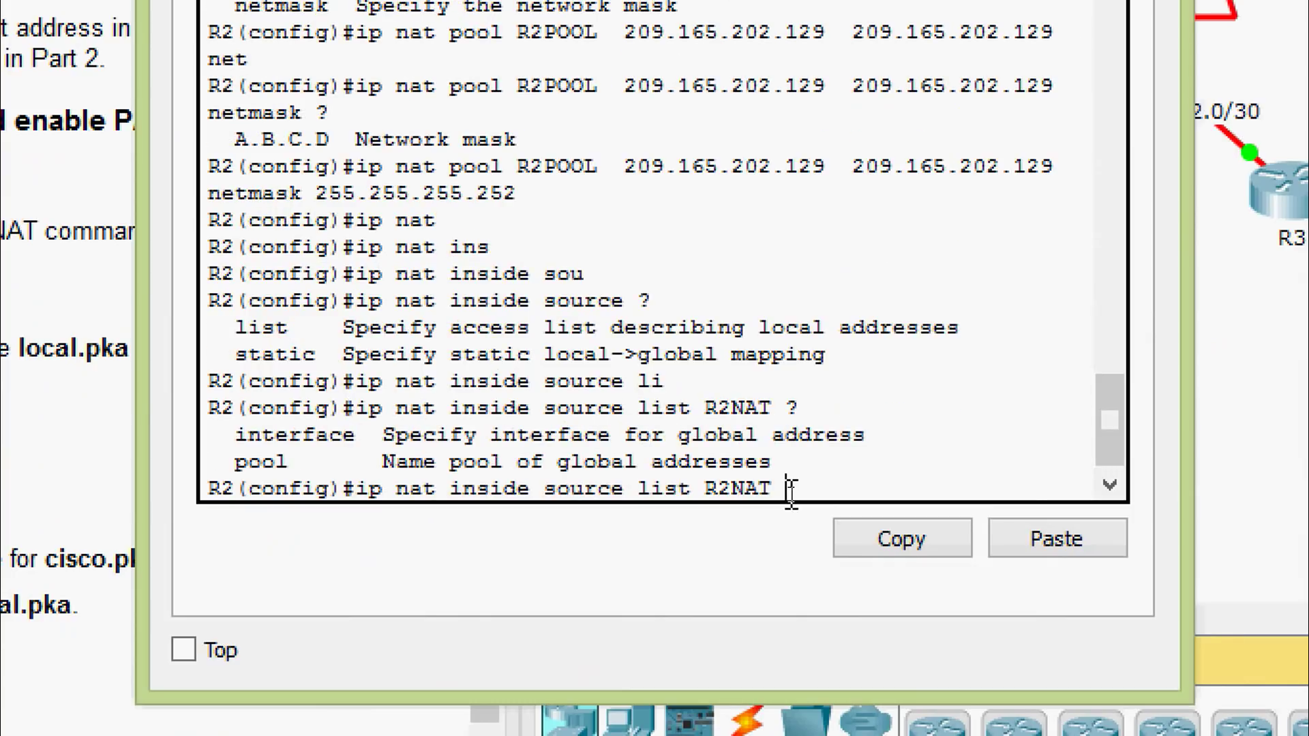
{"action": "type", "text": "po"}
{"action": "key", "text": "Tab"}
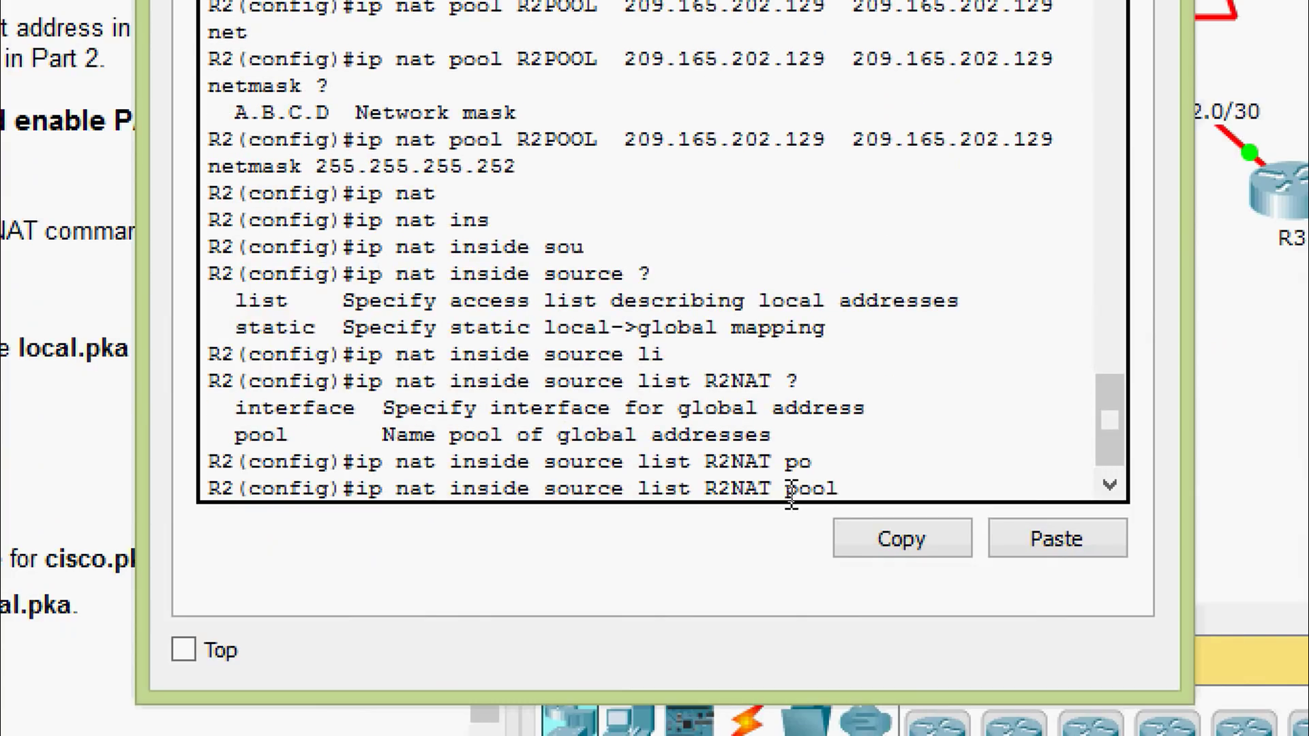
{"action": "type", "text": "?"}
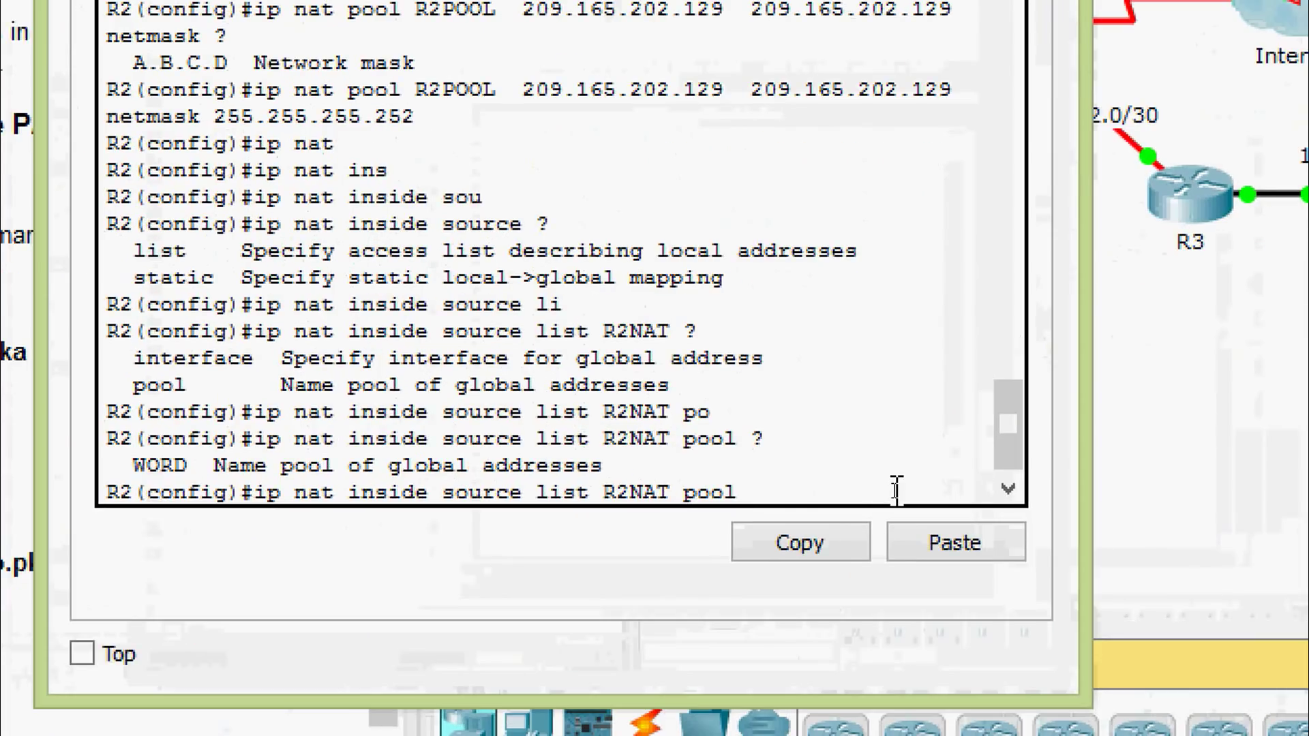
{"action": "type", "text": "R2"}
{"action": "type", "text": "POOL ?"}
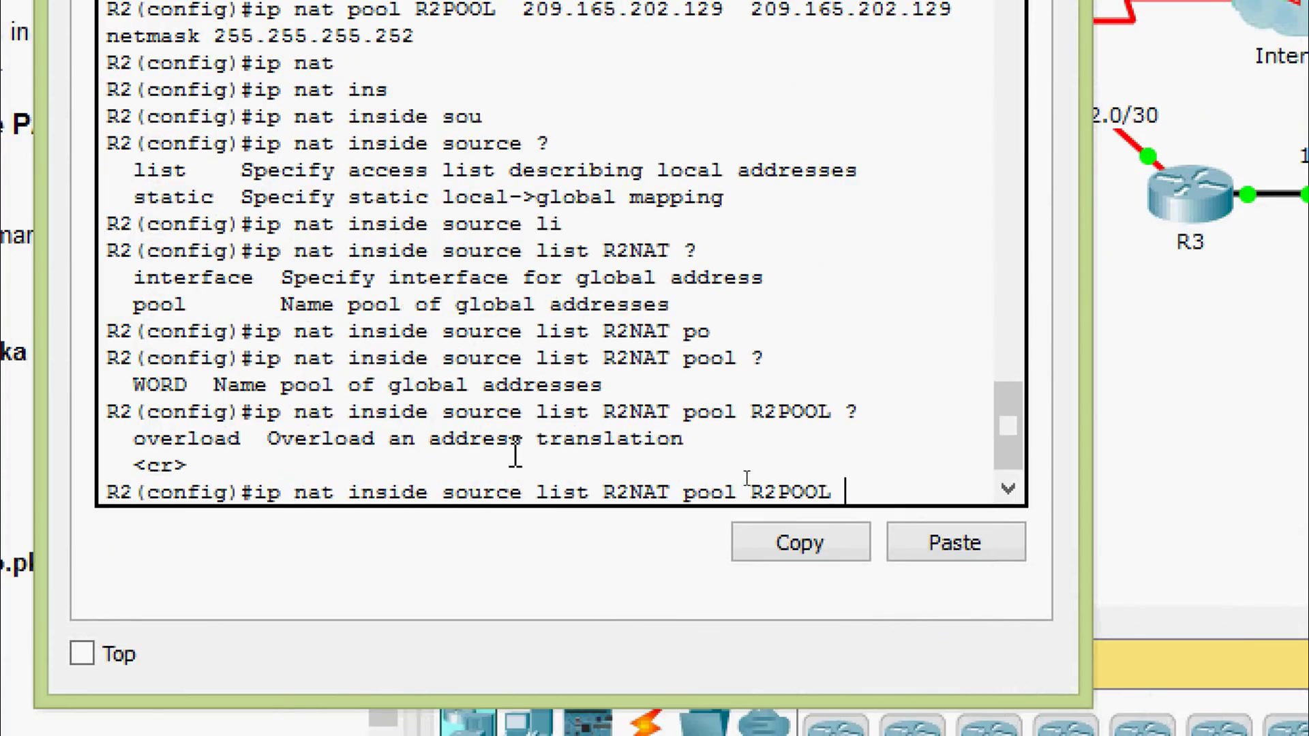
{"action": "type", "text": "over"}
{"action": "key", "text": "Tab"}
{"action": "key", "text": "Return"}
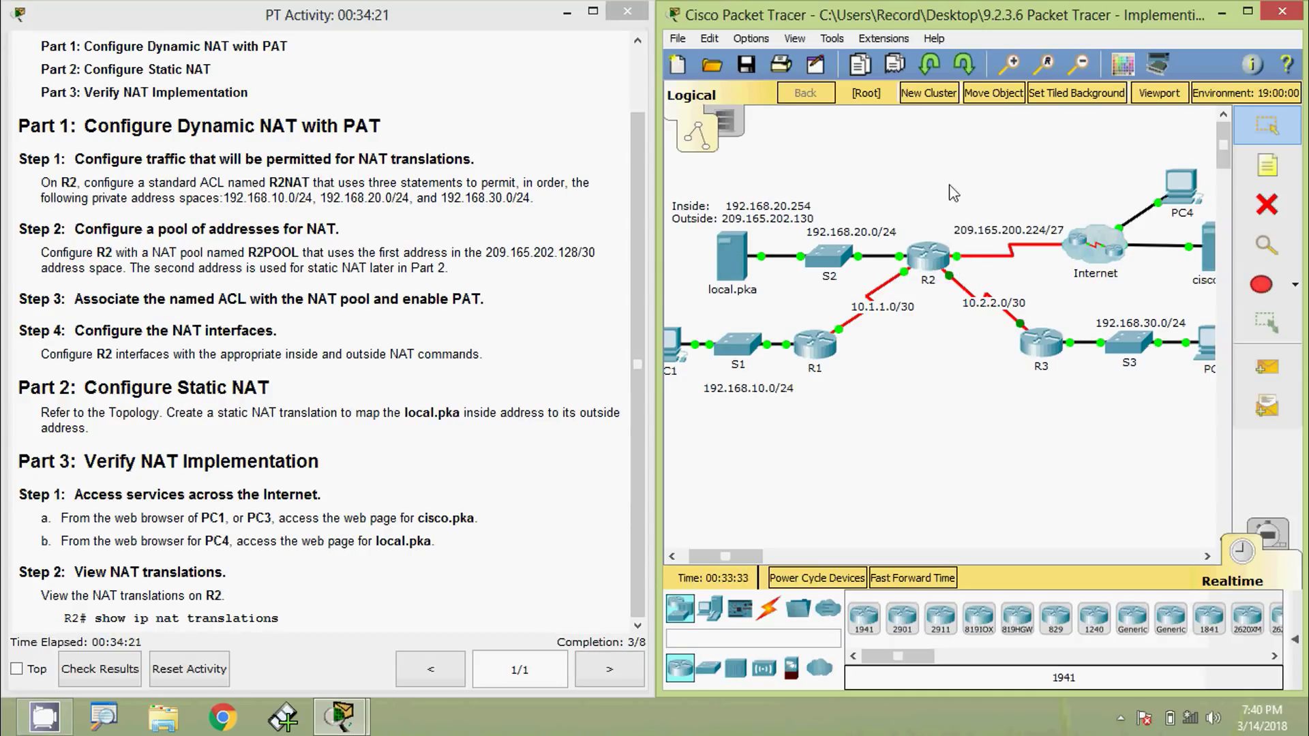
{"action": "mouse_move", "coordinate": [961, 263]}
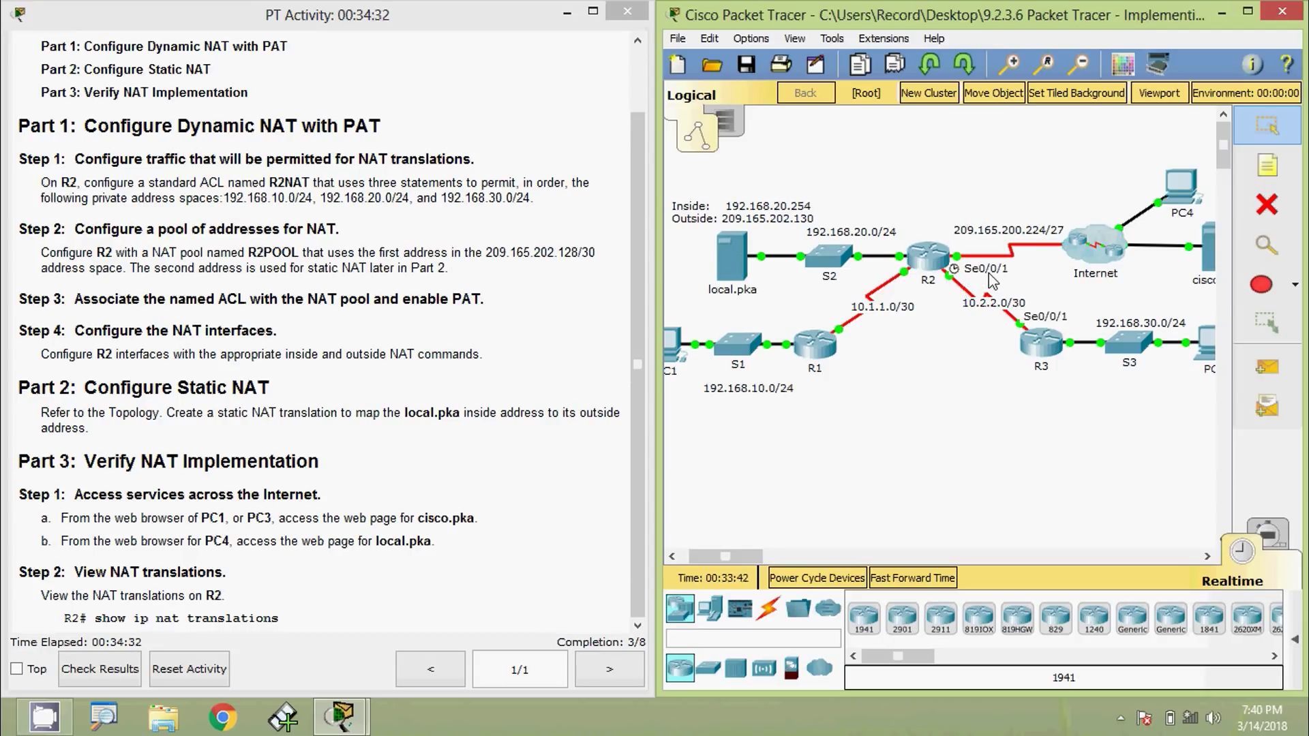
{"action": "mouse_move", "coordinate": [908, 281]}
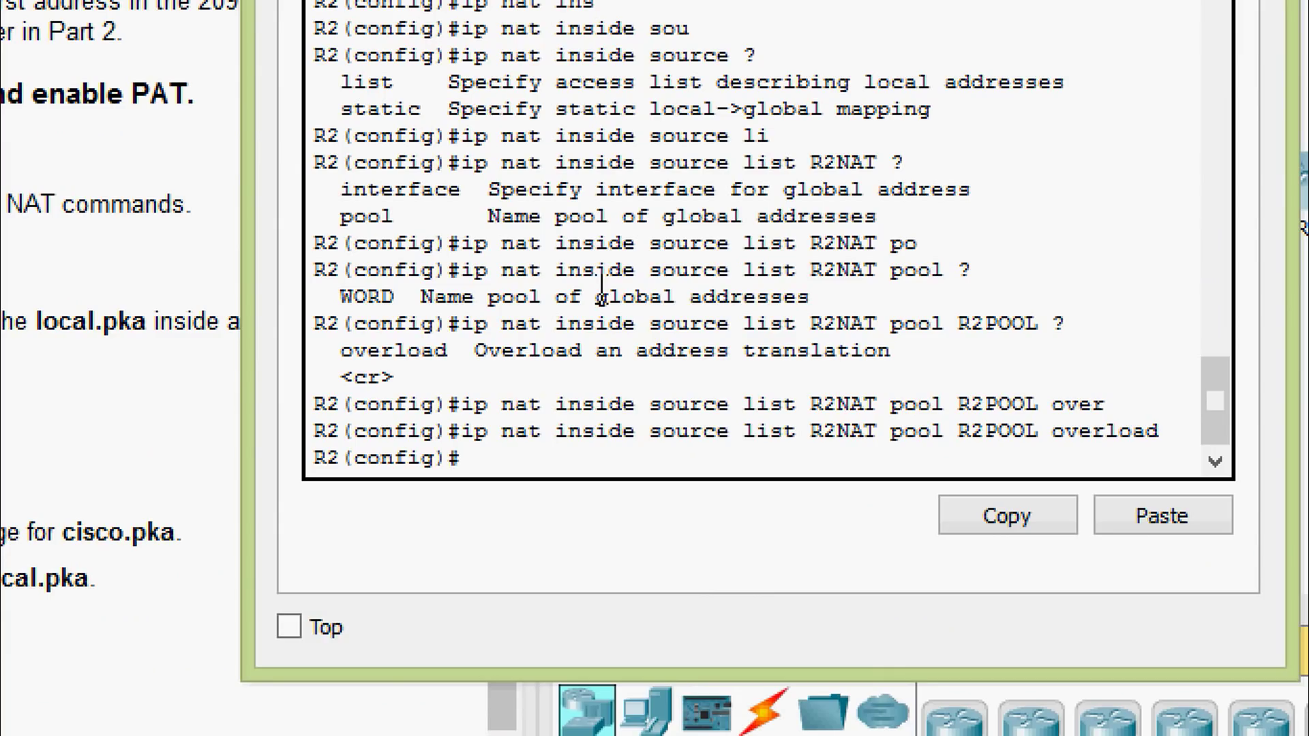
Make serial 0/1/0 the NAT outside interface.
{"action": "key", "text": "Return"}
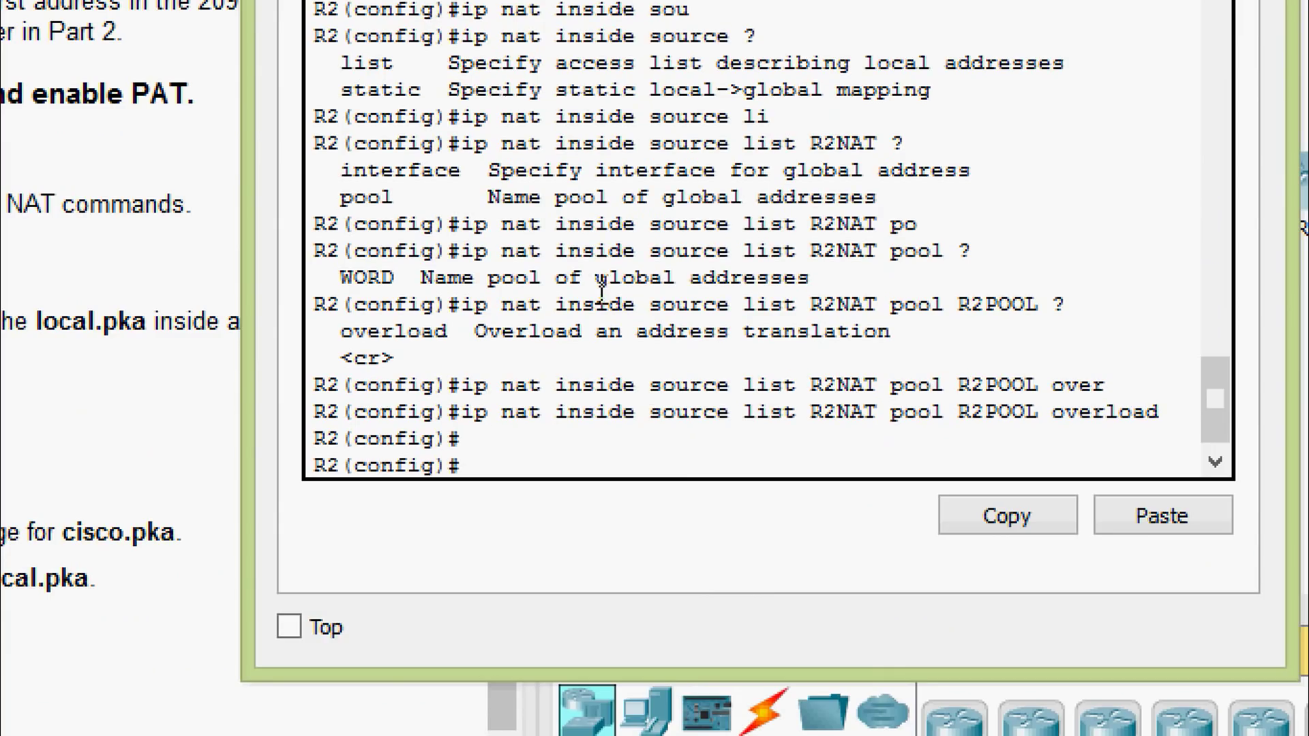
{"action": "type", "text": "inter"}
{"action": "key", "text": "Tab"}
{"action": "type", "text": "ser"}
{"action": "key", "text": "Tab"}
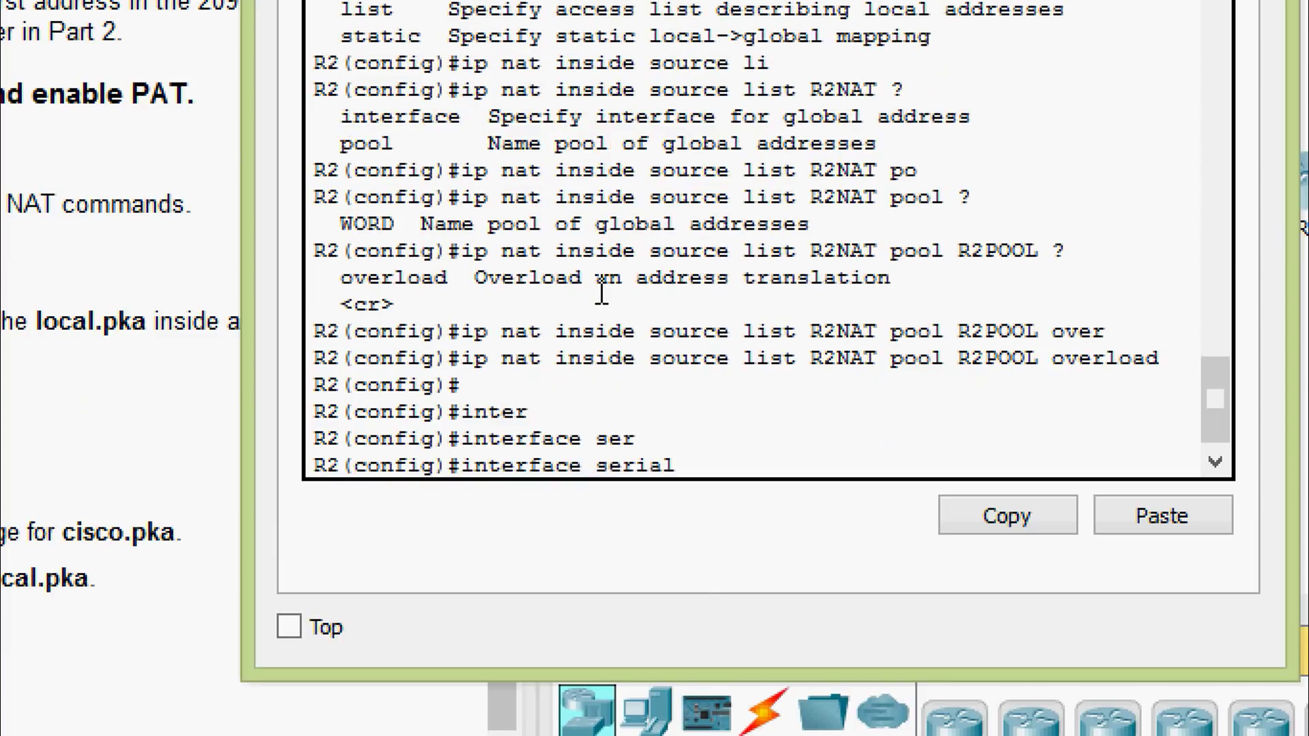
{"action": "type", "text": "0/1/0"}
{"action": "key", "text": "Return"}
{"action": "type", "text": "ip nat"}
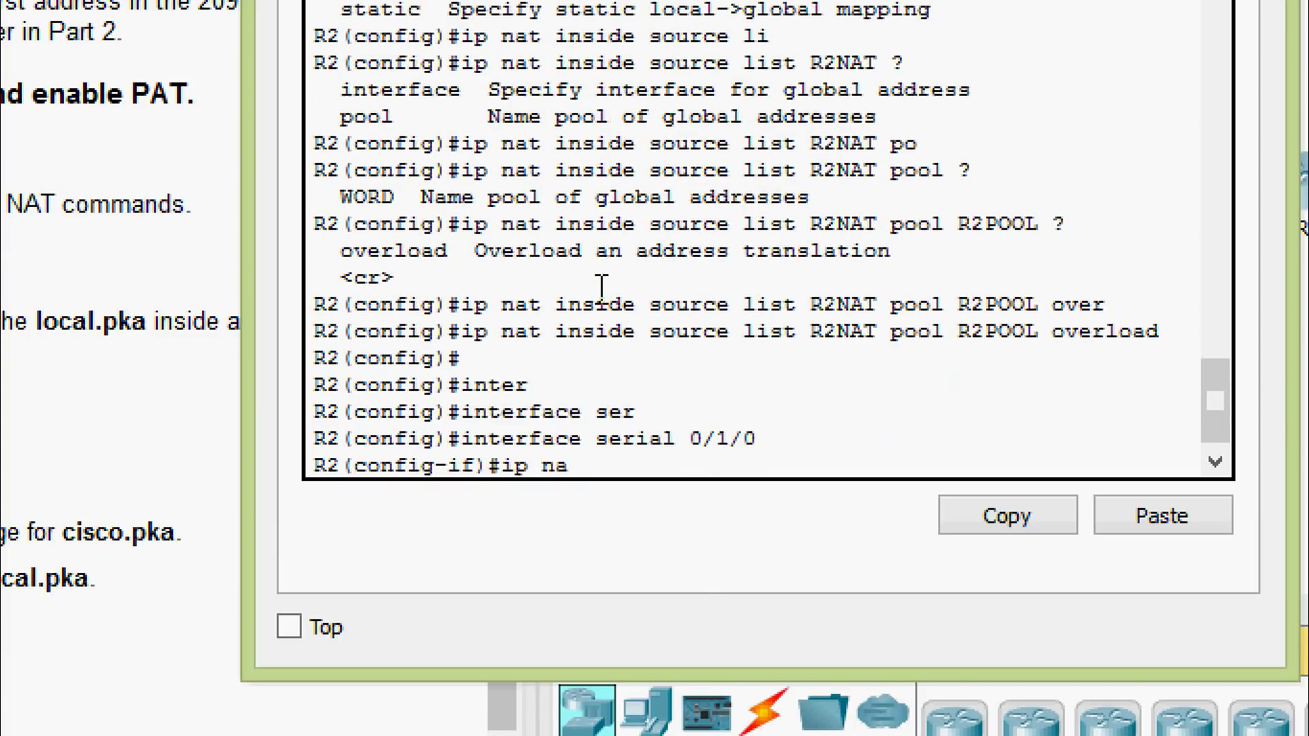
{"action": "key", "text": "Tab"}
{"action": "type", "text": "ou"}
{"action": "key", "text": "Tab"}
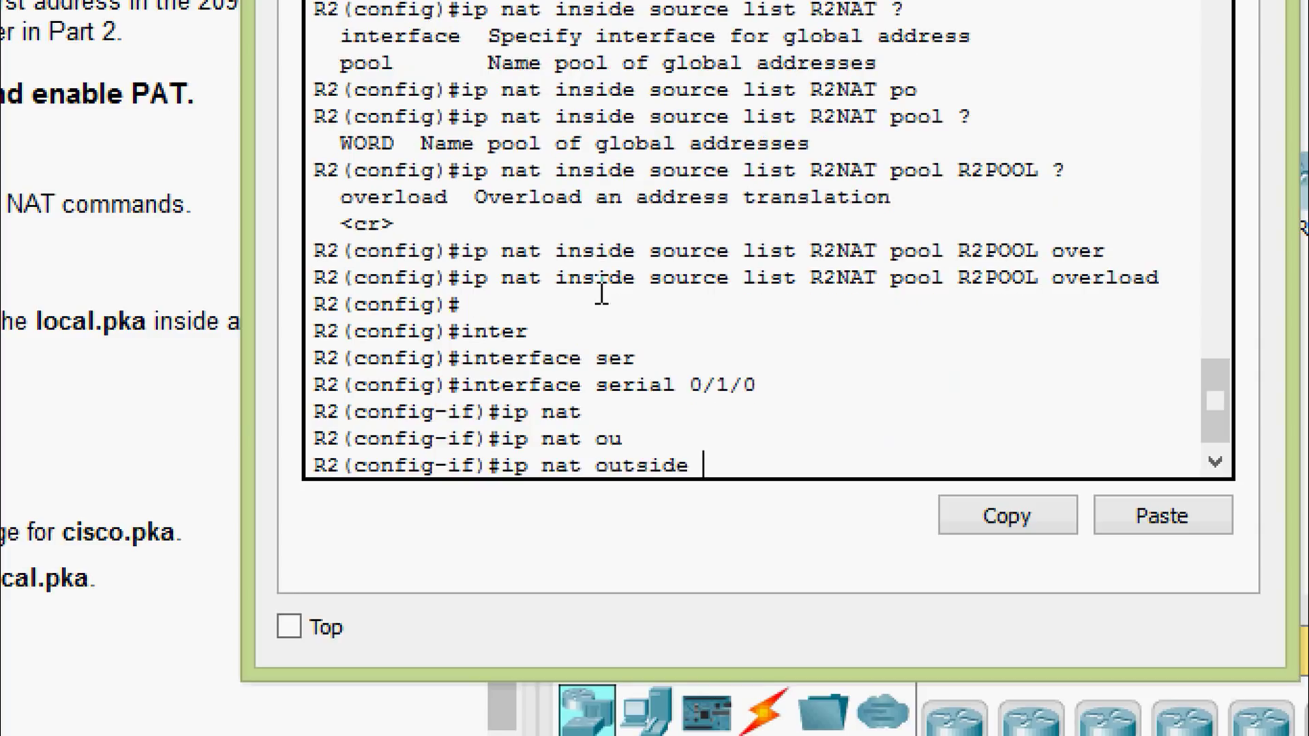
{"action": "key", "text": "Return"}
{"action": "key", "text": "Return"}
{"action": "type", "text": "exit"}
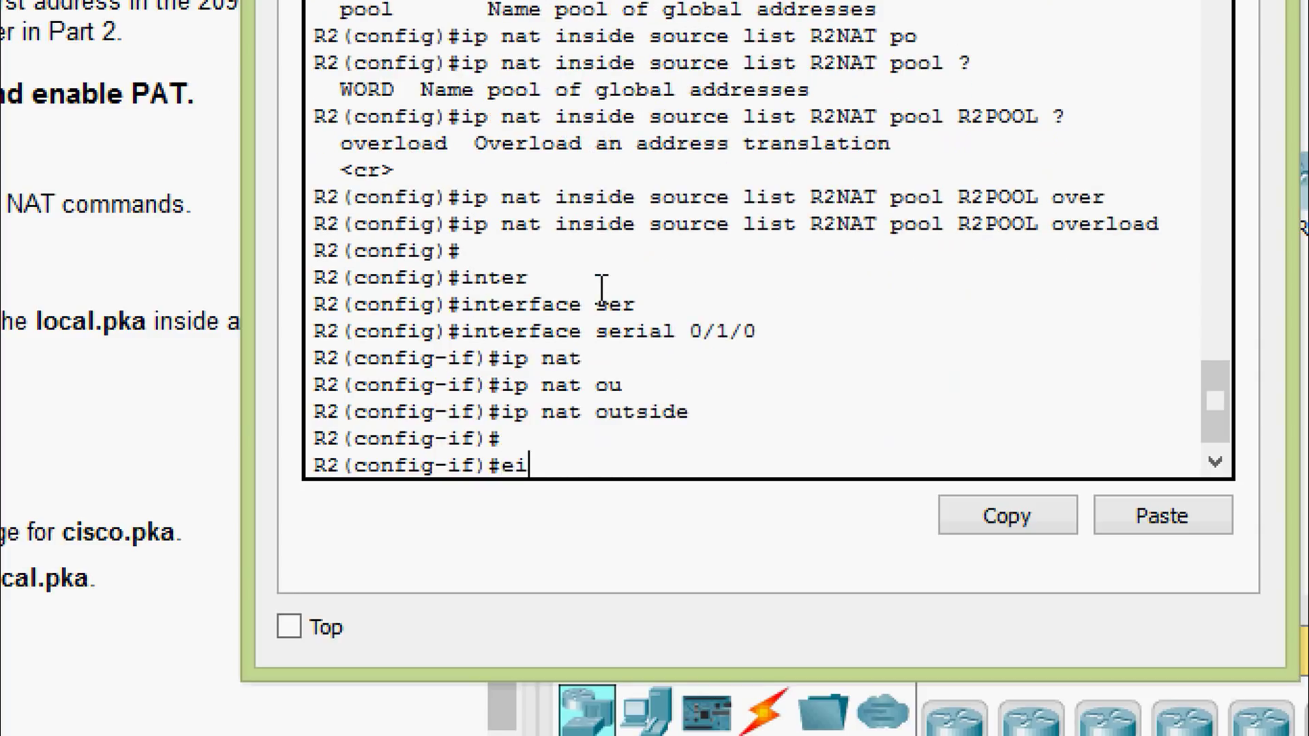
{"action": "key", "text": "Return"}
Make serial 0/0/1 a NAT inside interface.
{"action": "type", "text": "inter"}
{"action": "key", "text": "Tab"}
{"action": "type", "text": "ser"}
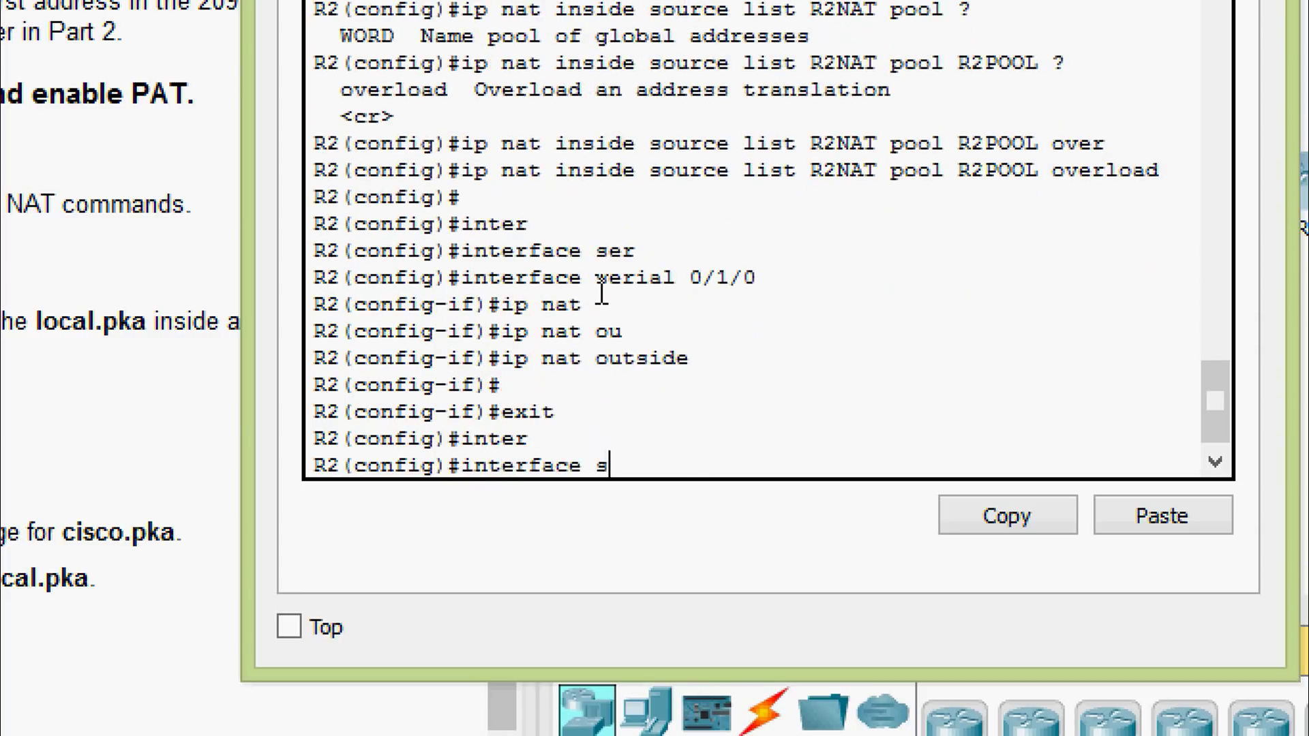
{"action": "key", "text": "Tab"}
{"action": "type", "text": "0/0/1"}
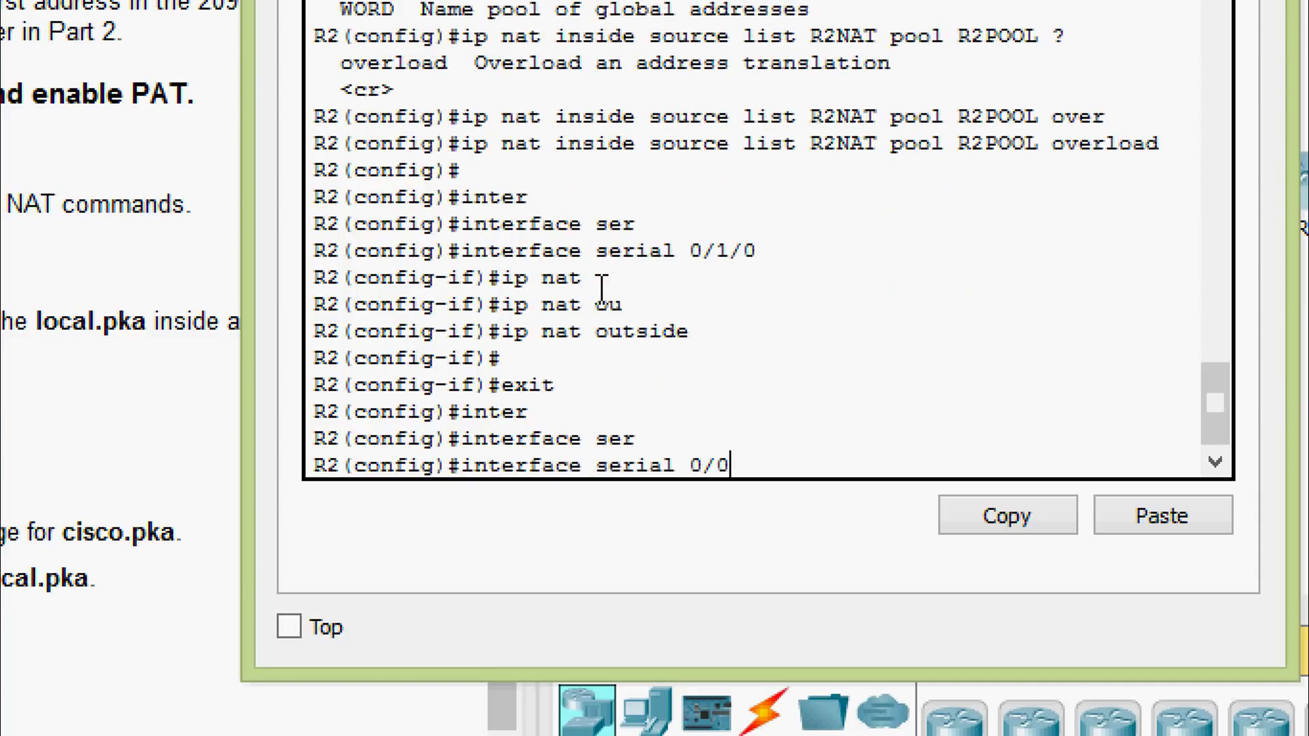
{"action": "key", "text": "Return"}
{"action": "type", "text": "ip "}
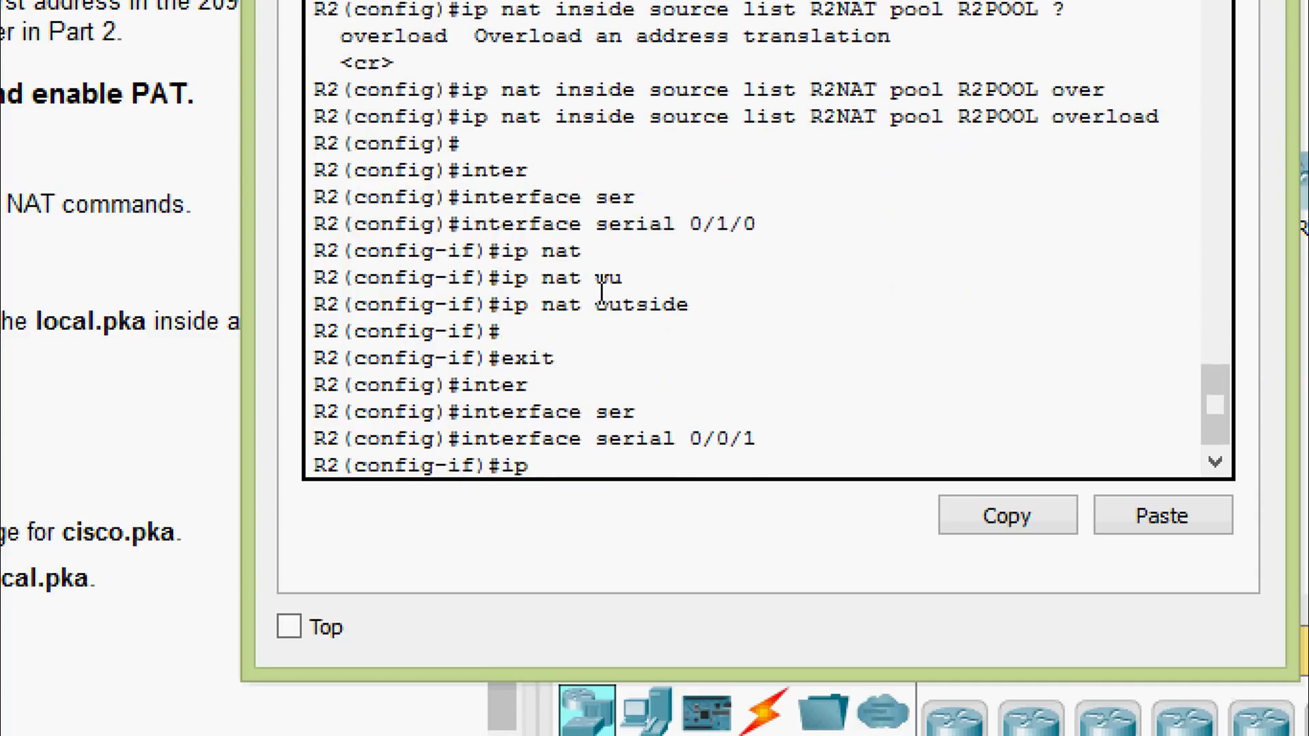
{"action": "type", "text": "nat"}
{"action": "key", "text": "Tab"}
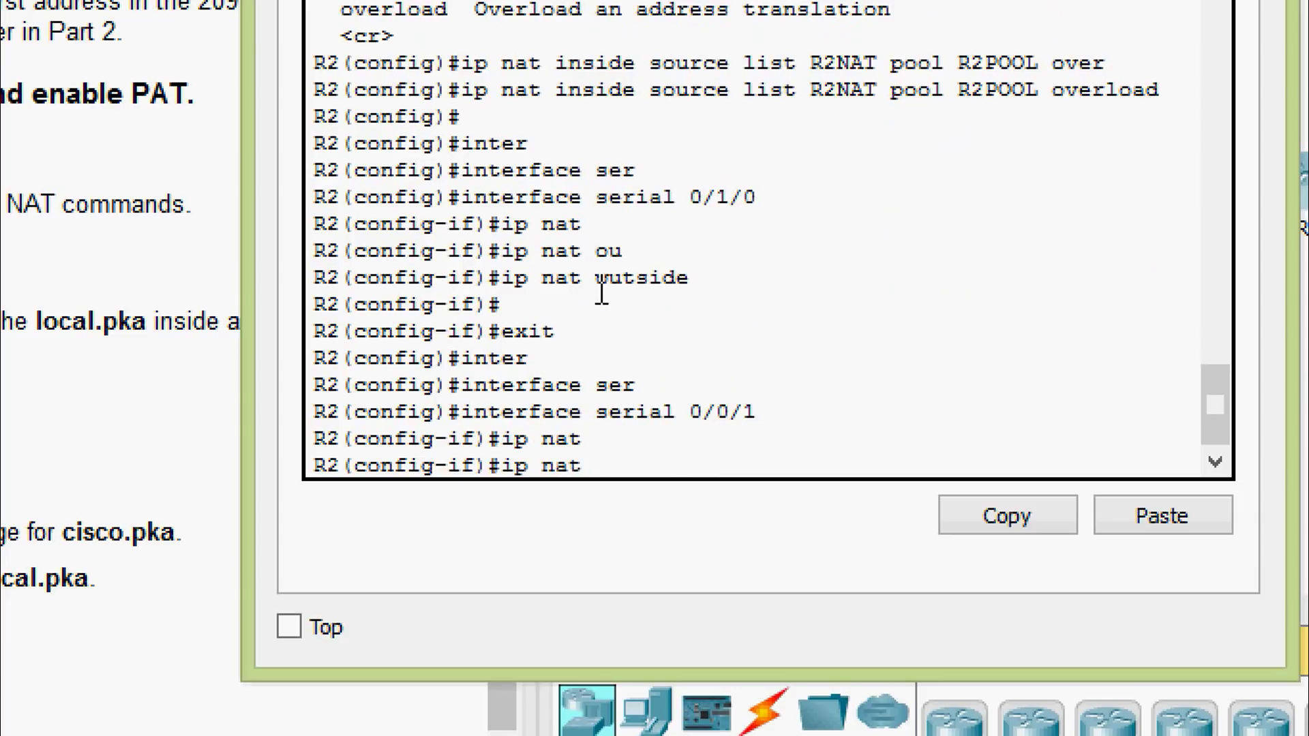
{"action": "type", "text": "in"}
{"action": "key", "text": "Tab"}
{"action": "key", "text": "Return"}
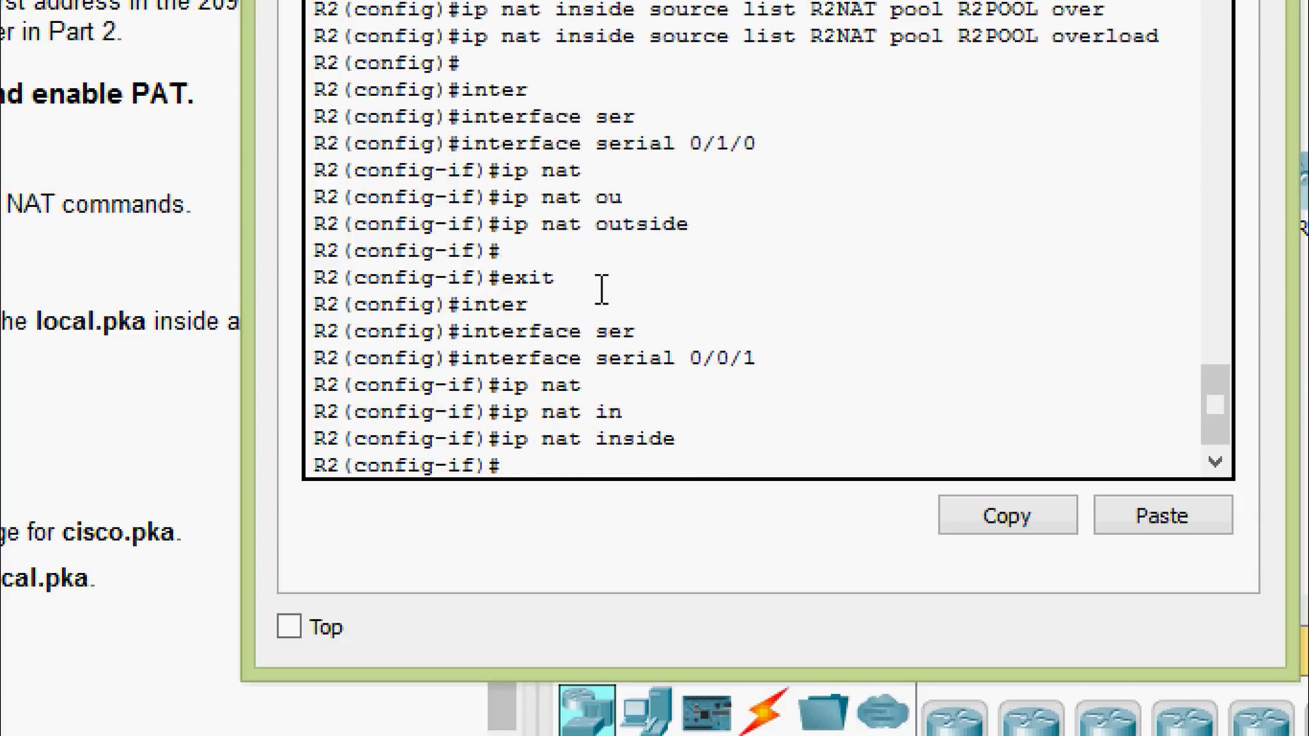
Make serial 0/0/0 a NAT inside interface by recalling the previous commands.
{"action": "key", "text": "Up"}
{"action": "key", "text": "Up"}
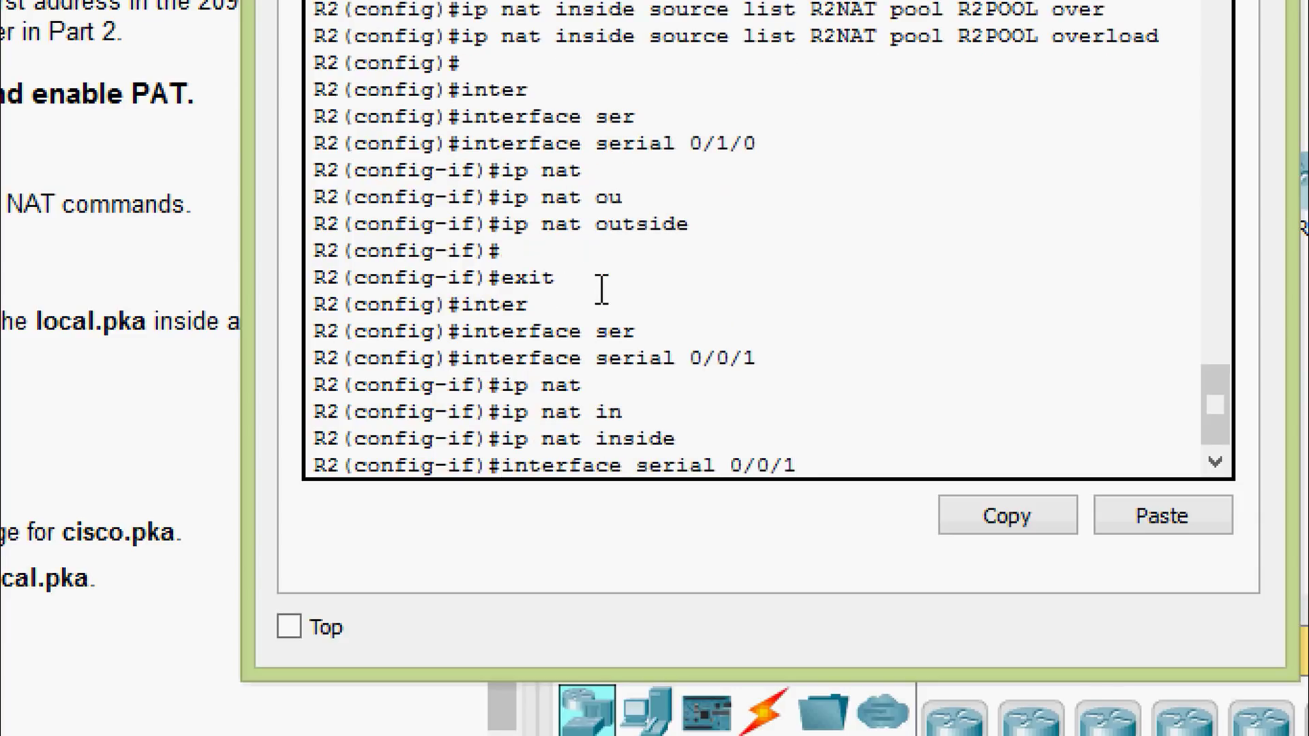
{"action": "key", "text": "BackSpace"}
{"action": "key", "text": "Return"}
{"action": "key", "text": "Up"}
{"action": "key", "text": "Up"}
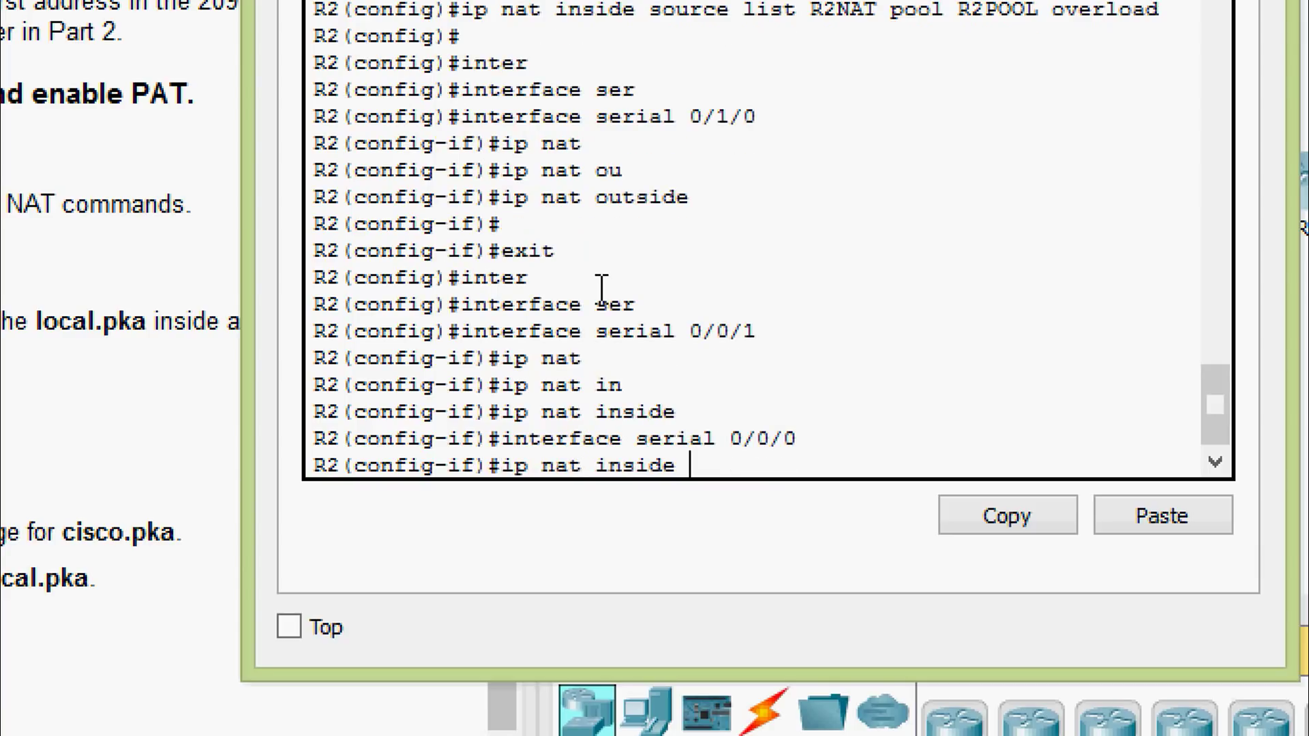
{"action": "key", "text": "Return"}
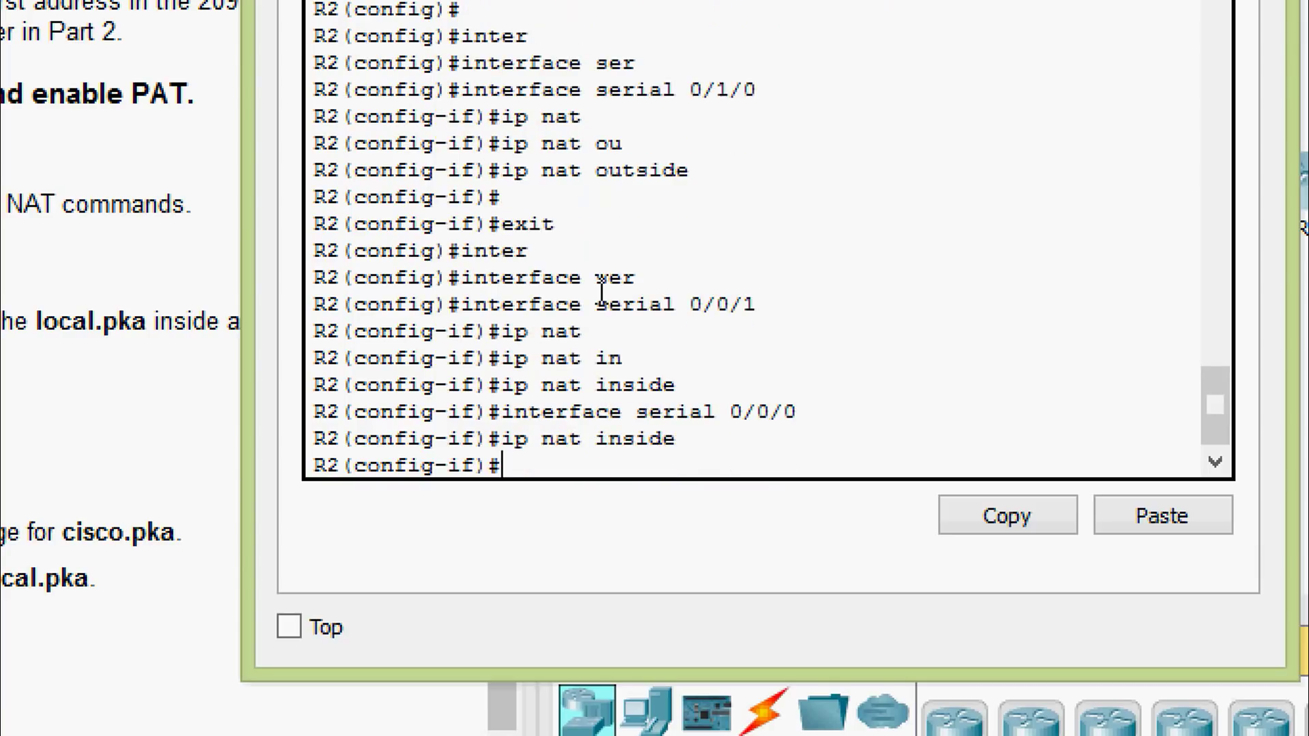
Make FastEthernet 0/0 a NAT inside interface.
{"action": "type", "text": "int f 0/0"}
{"action": "key", "text": "Return"}
{"action": "type", "text": "ig-if)#i"}
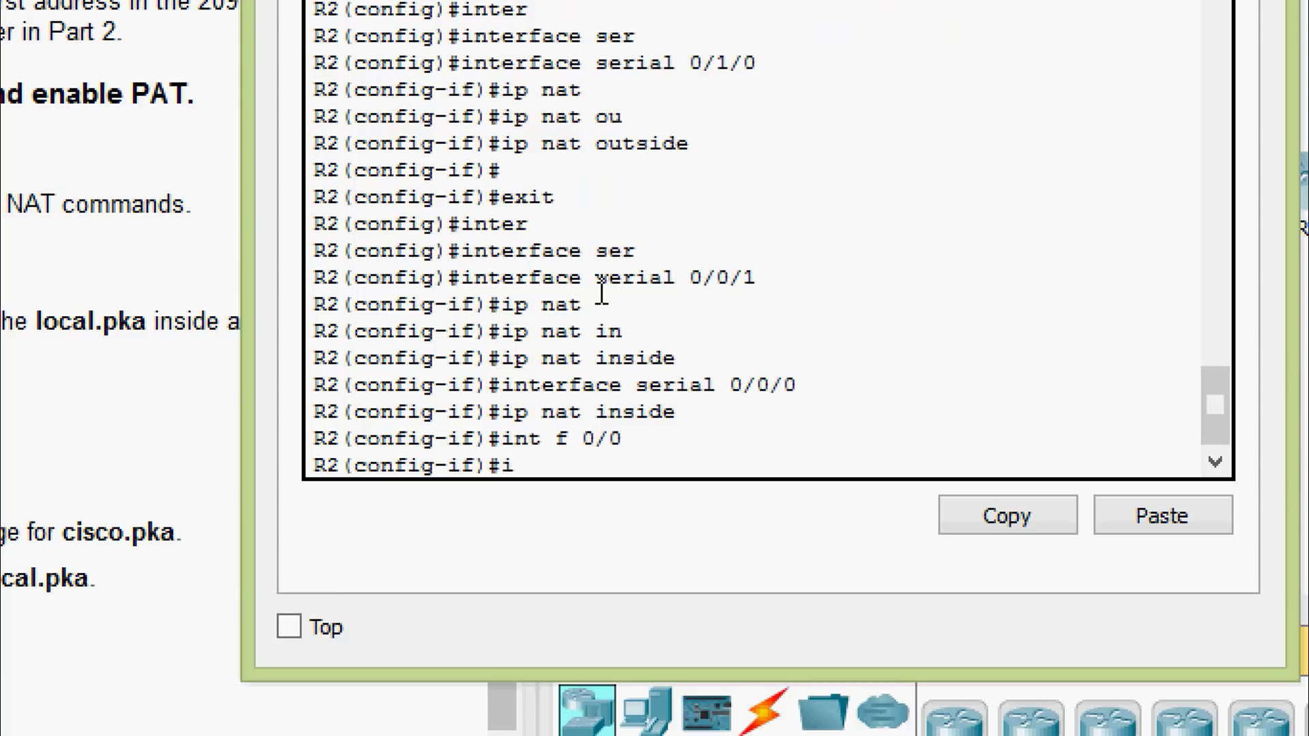
{"action": "type", "text": "p nat"}
{"action": "key", "text": "Tab"}
{"action": "type", "text": "ins"}
{"action": "key", "text": "Tab"}
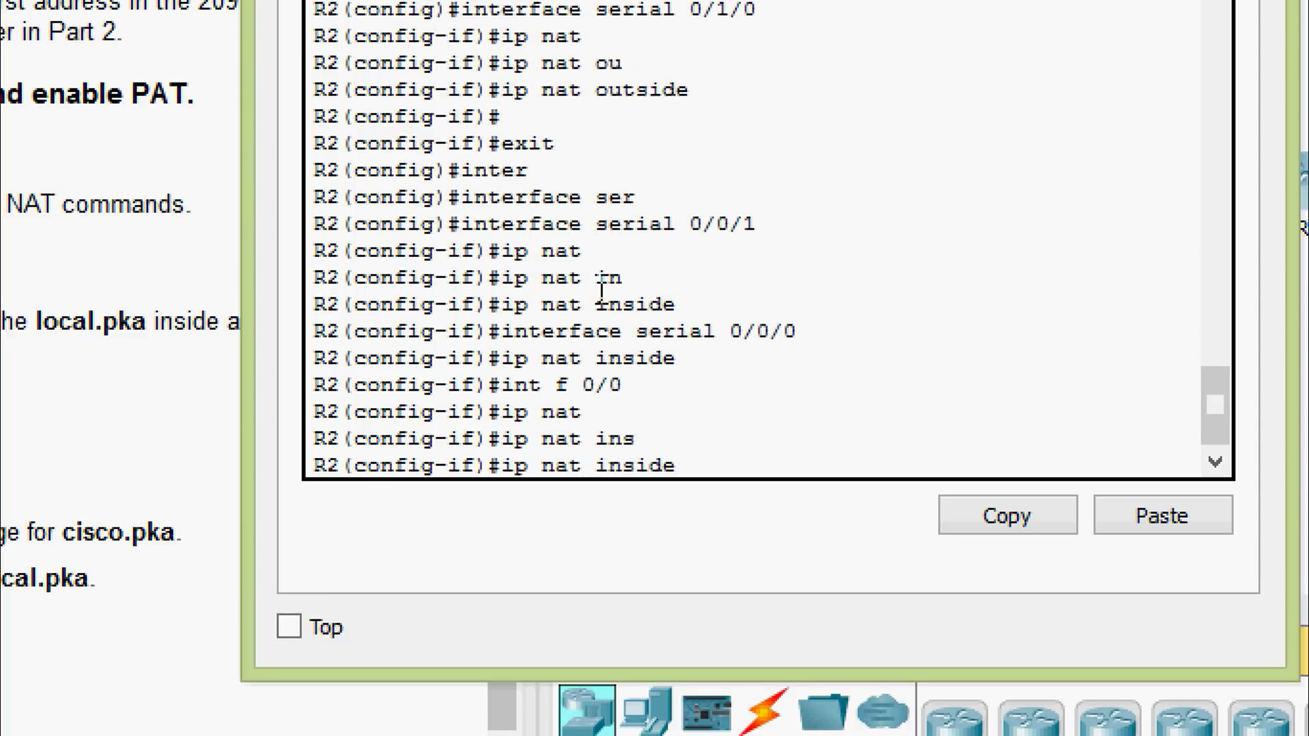
{"action": "key", "text": "Return"}
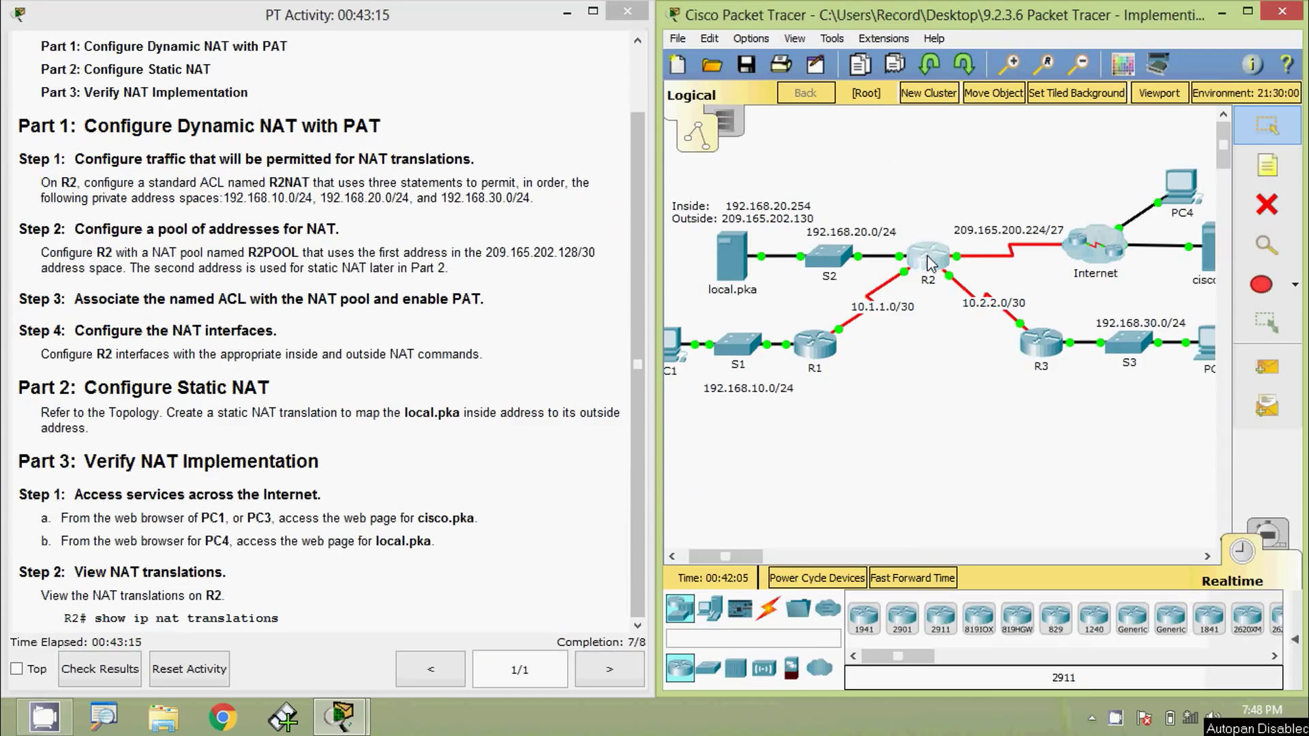
Reopen R2's command line, reposition and shrink its window, and get a fresh prompt.
{"action": "left_click", "coordinate": [929, 259]}
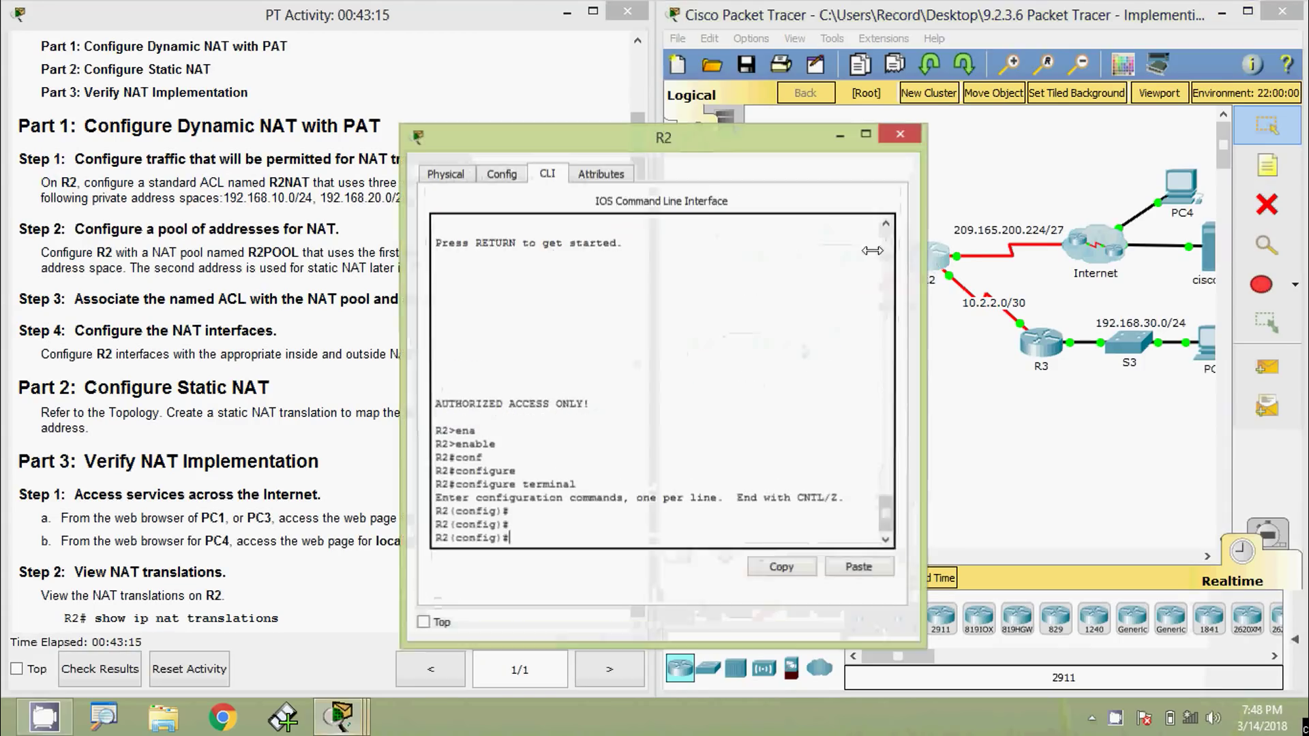
{"action": "left_click_drag", "start_coordinate": [619, 149], "coordinate": [377, 34]}
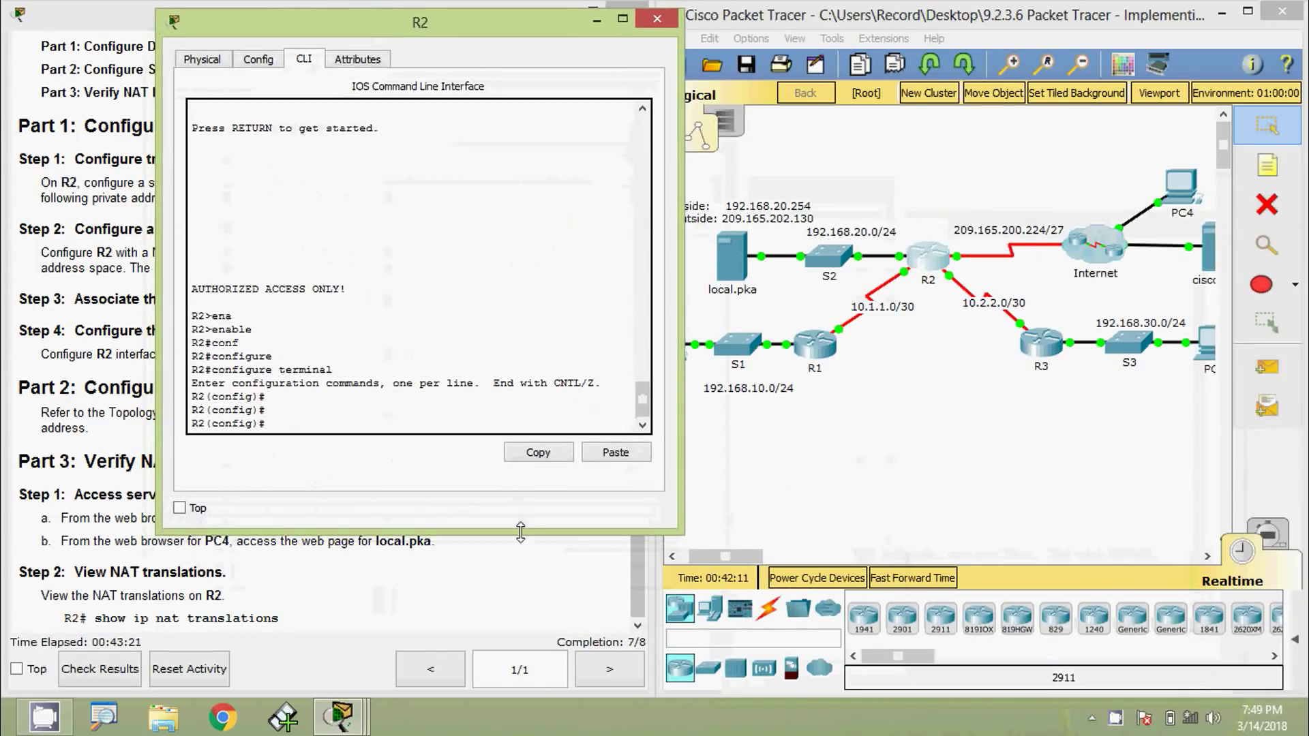
{"action": "left_click_drag", "start_coordinate": [538, 531], "coordinate": [538, 518]}
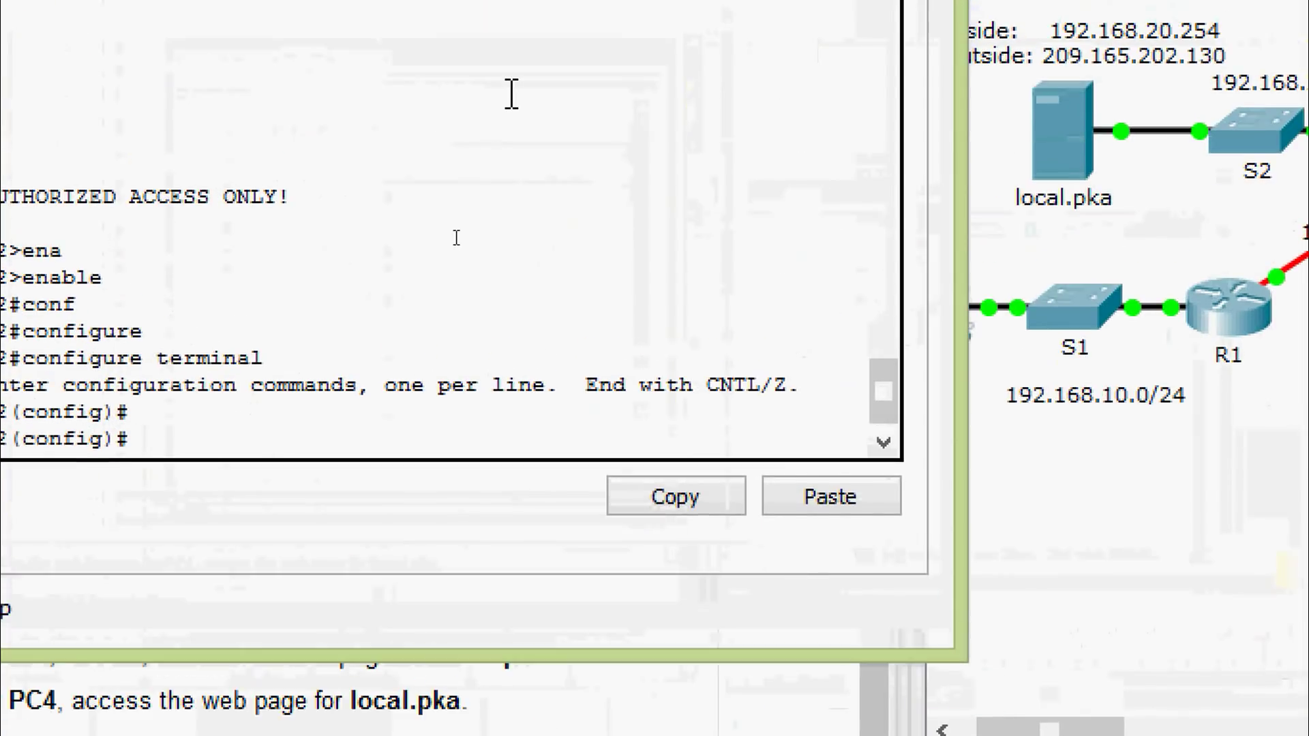
{"action": "key", "text": "Return"}
{"action": "key", "text": "Return"}
{"action": "key", "text": "Return"}
{"action": "key", "text": "Return"}
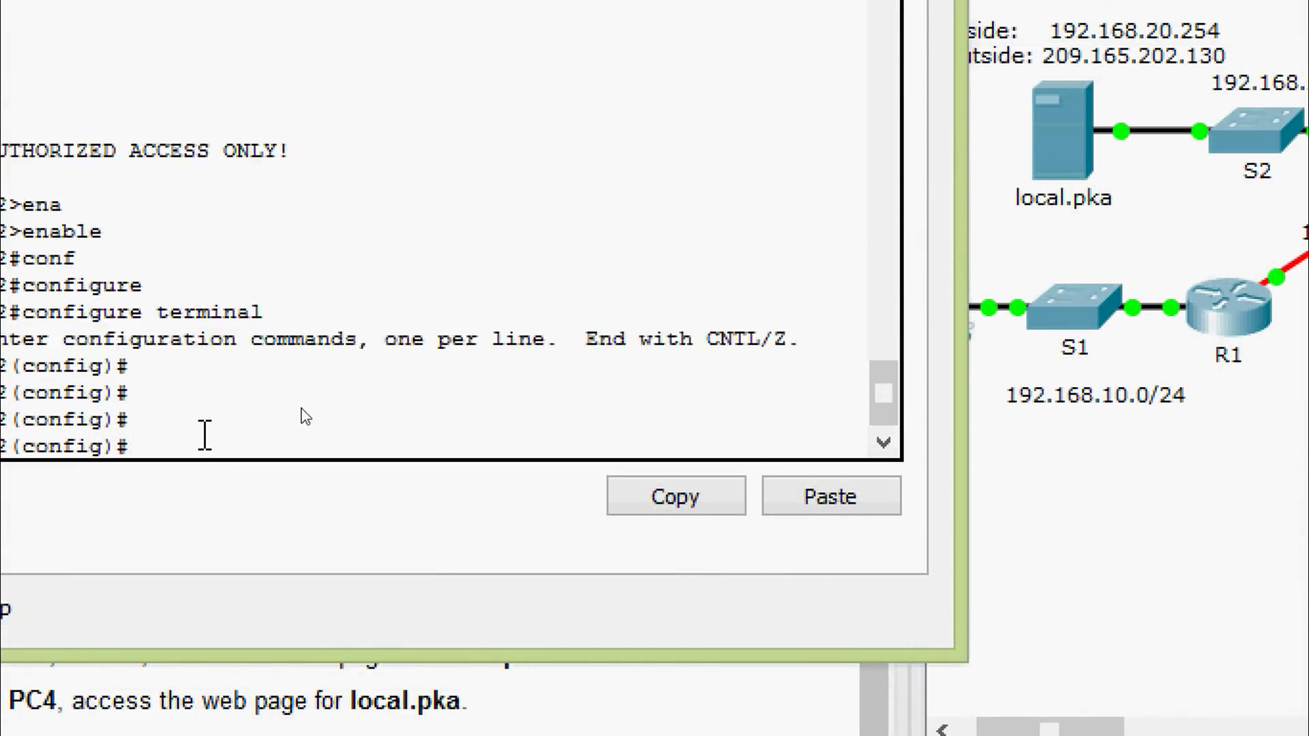
Enter 'ip nat inside source static 192.168.20.254 209.165.202.130' on R2.
{"action": "type", "text": "ip "}
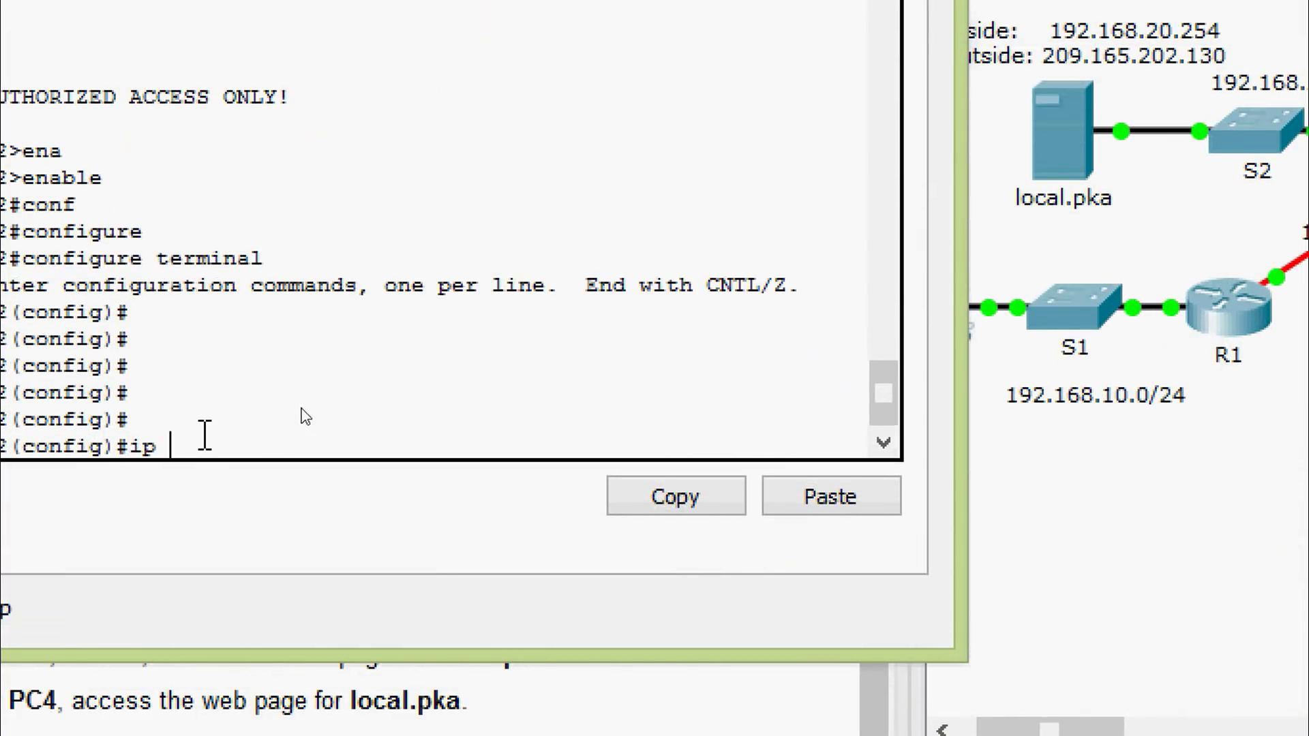
{"action": "type", "text": "nat"}
{"action": "key", "text": "Tab"}
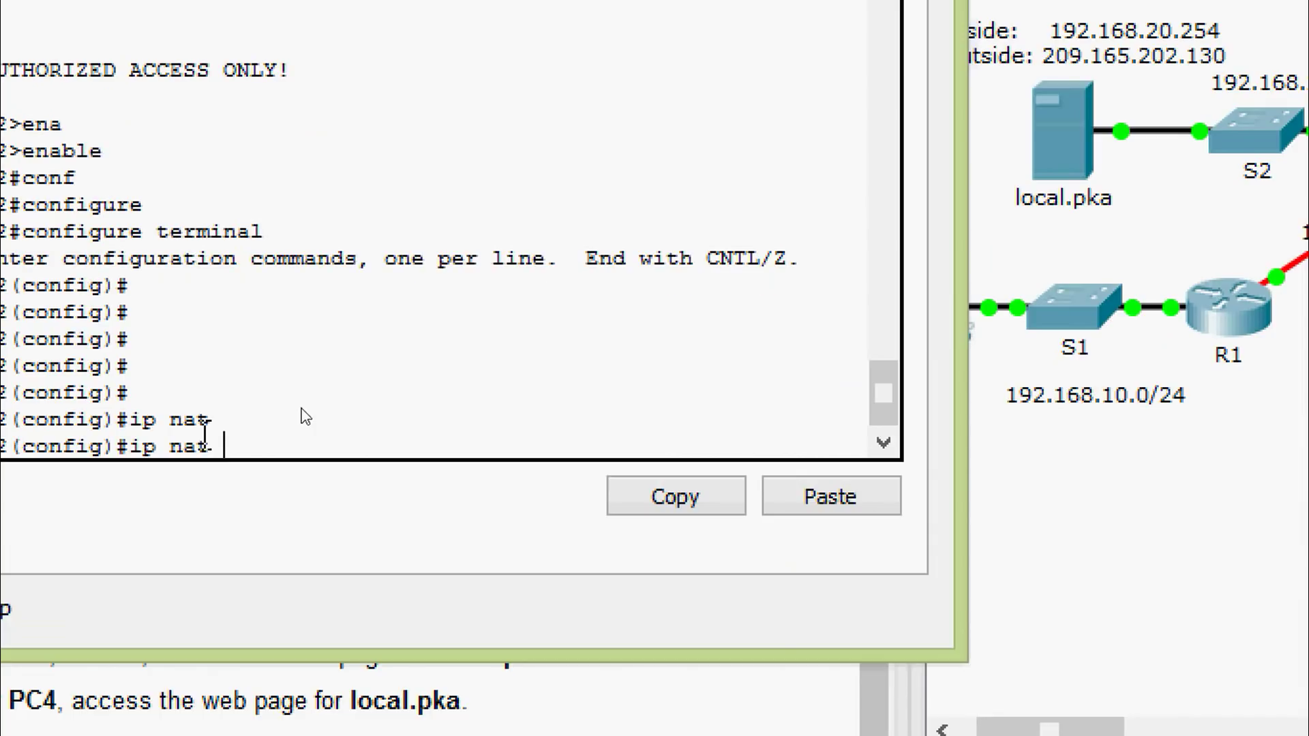
{"action": "type", "text": "ins"}
{"action": "key", "text": "Tab"}
{"action": "type", "text": "sou"}
{"action": "key", "text": "Tab"}
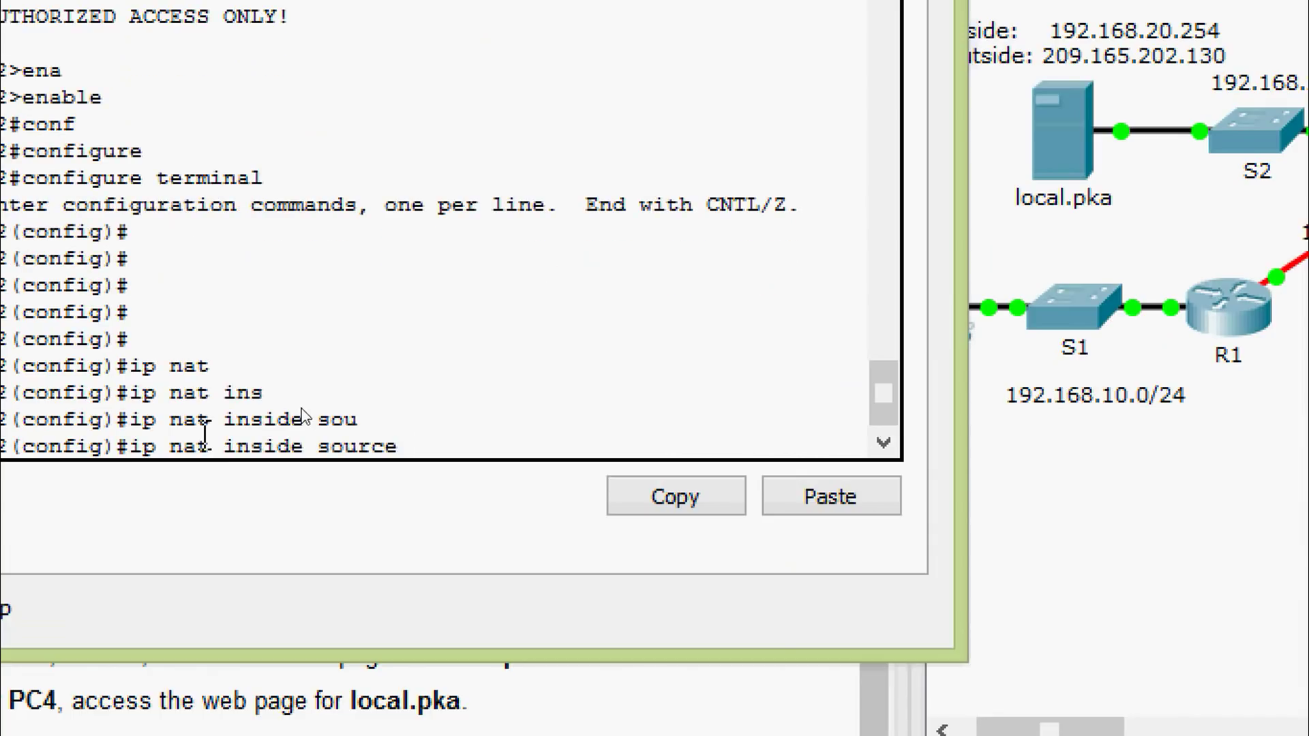
{"action": "type", "text": "st"}
{"action": "key", "text": "Tab"}
{"action": "type", "text": "?"}
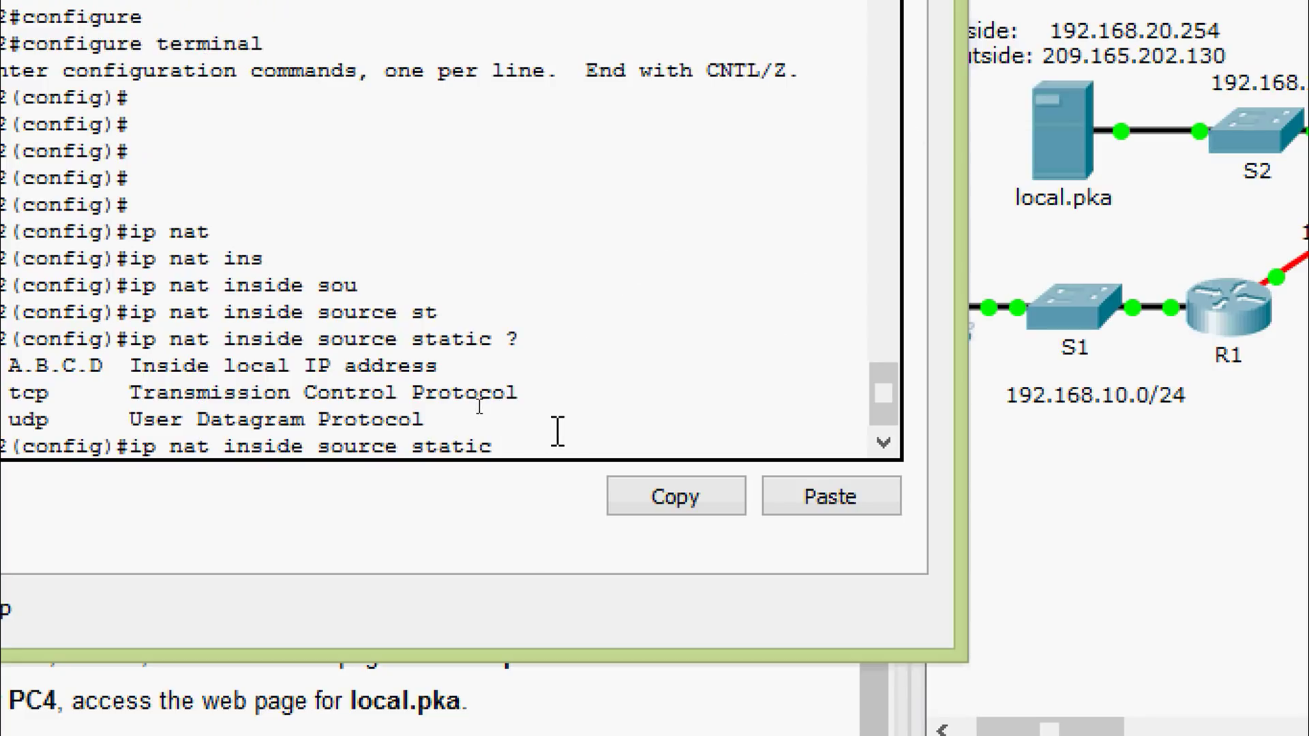
{"action": "type", "text": "192"}
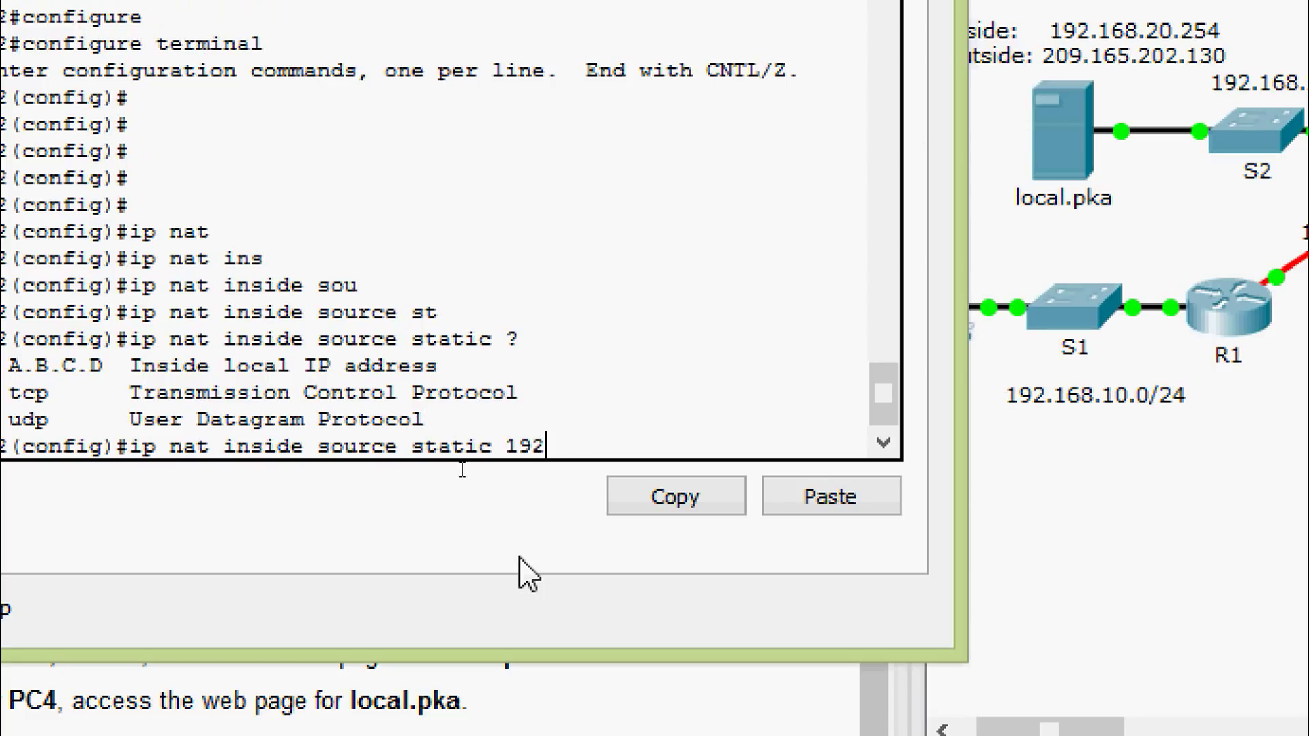
{"action": "type", "text": ".168.20.25"}
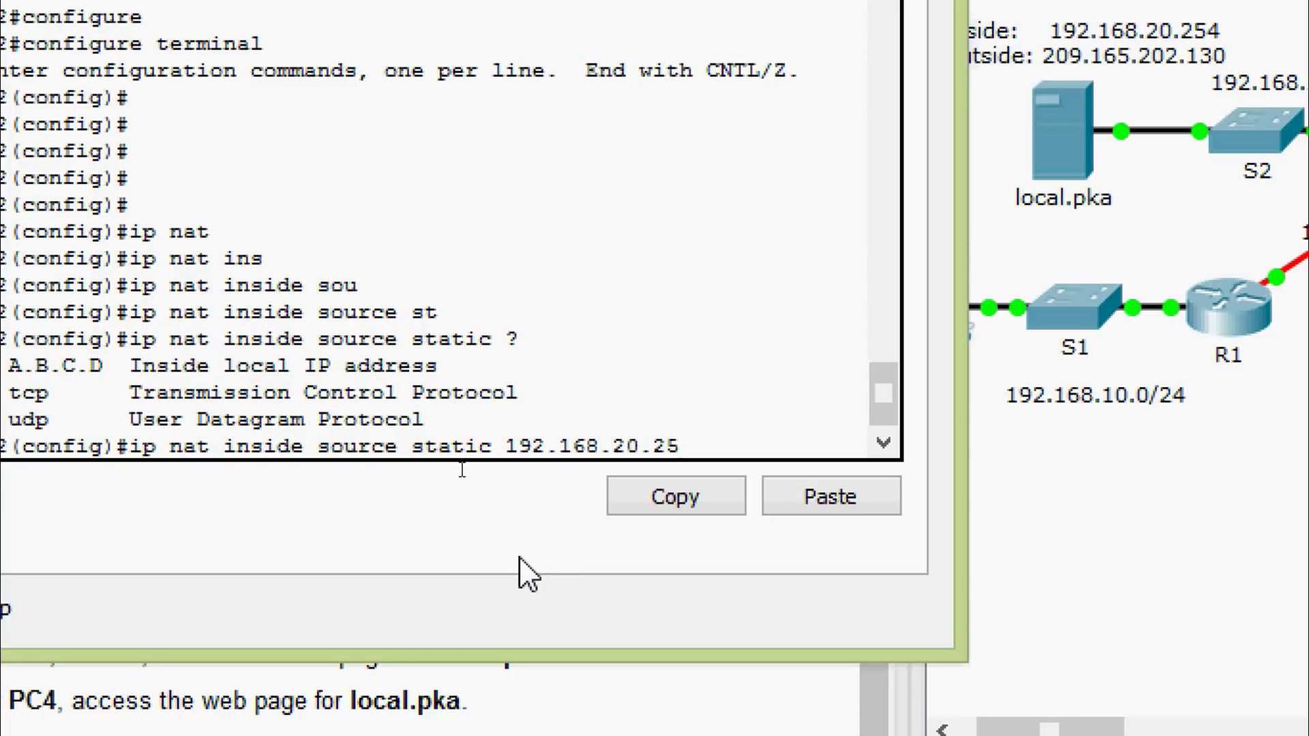
{"action": "type", "text": "4 ?"}
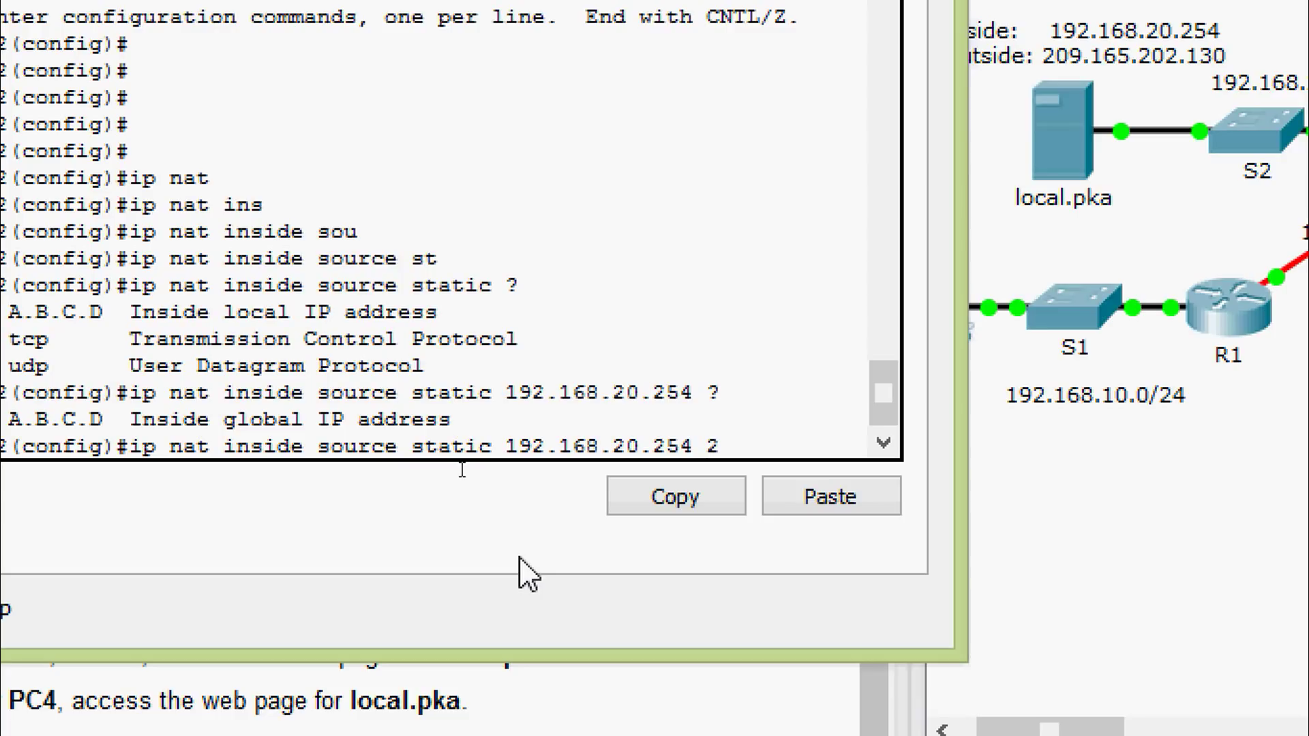
{"action": "type", "text": "209.165.202"}
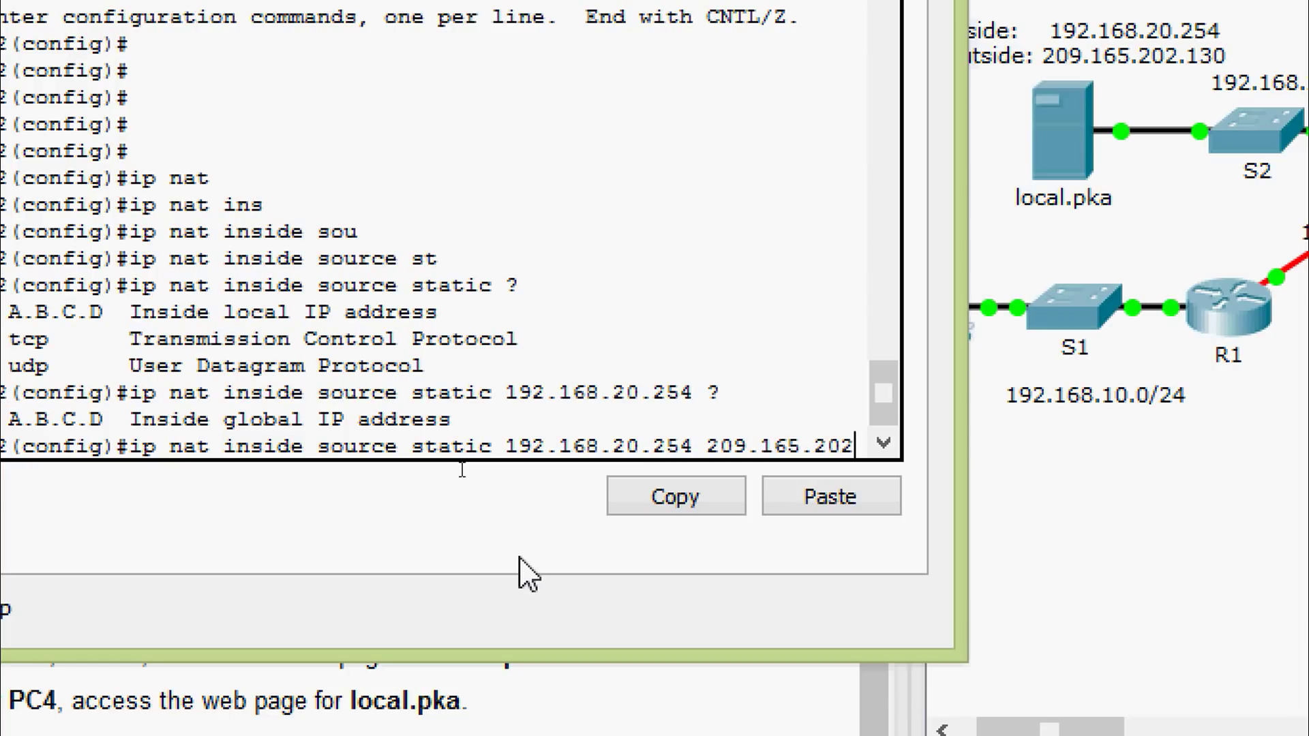
{"action": "type", "text": ".1"}
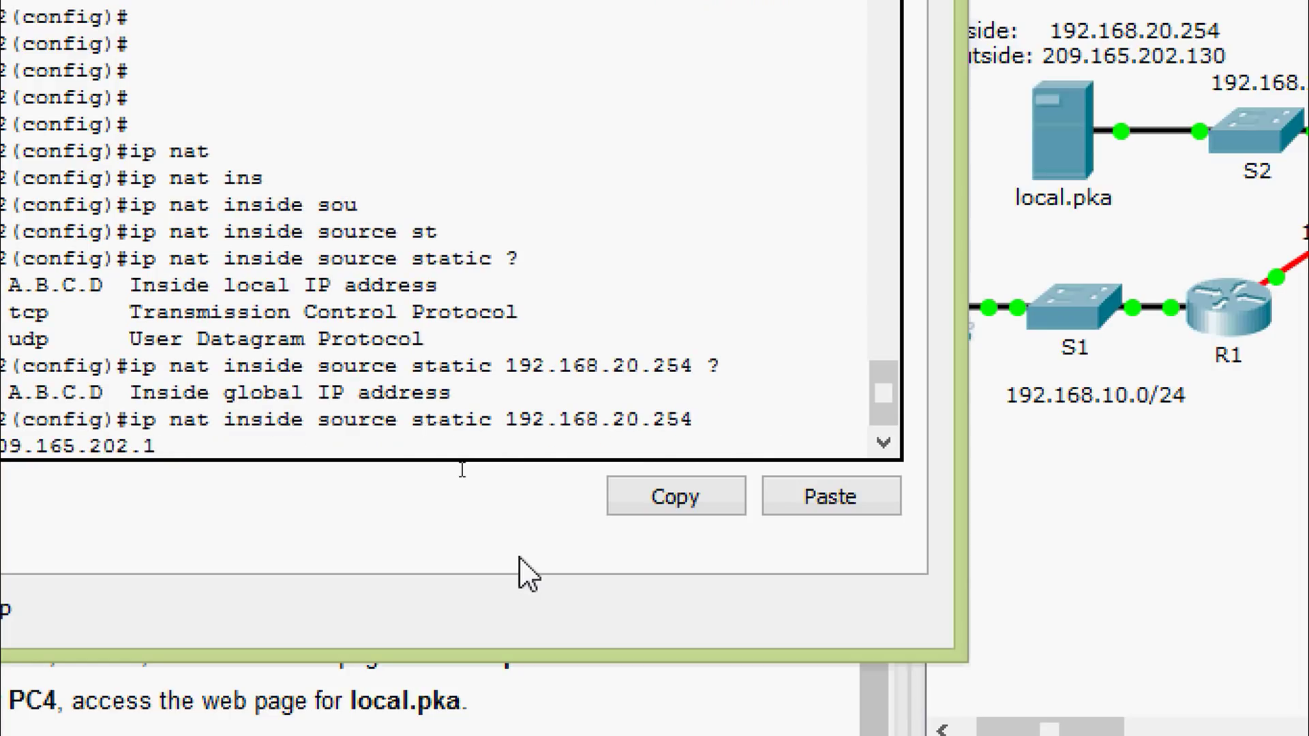
{"action": "type", "text": "30"}
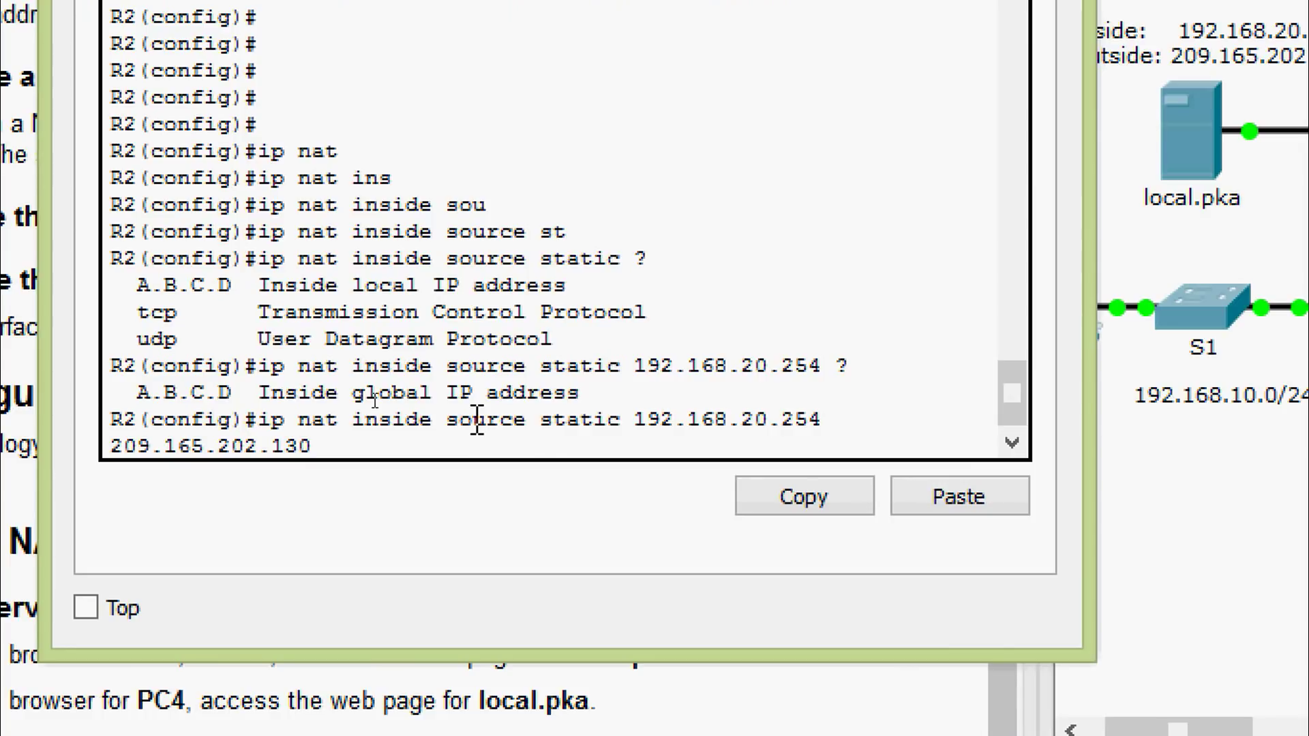
{"action": "key", "text": "Return"}
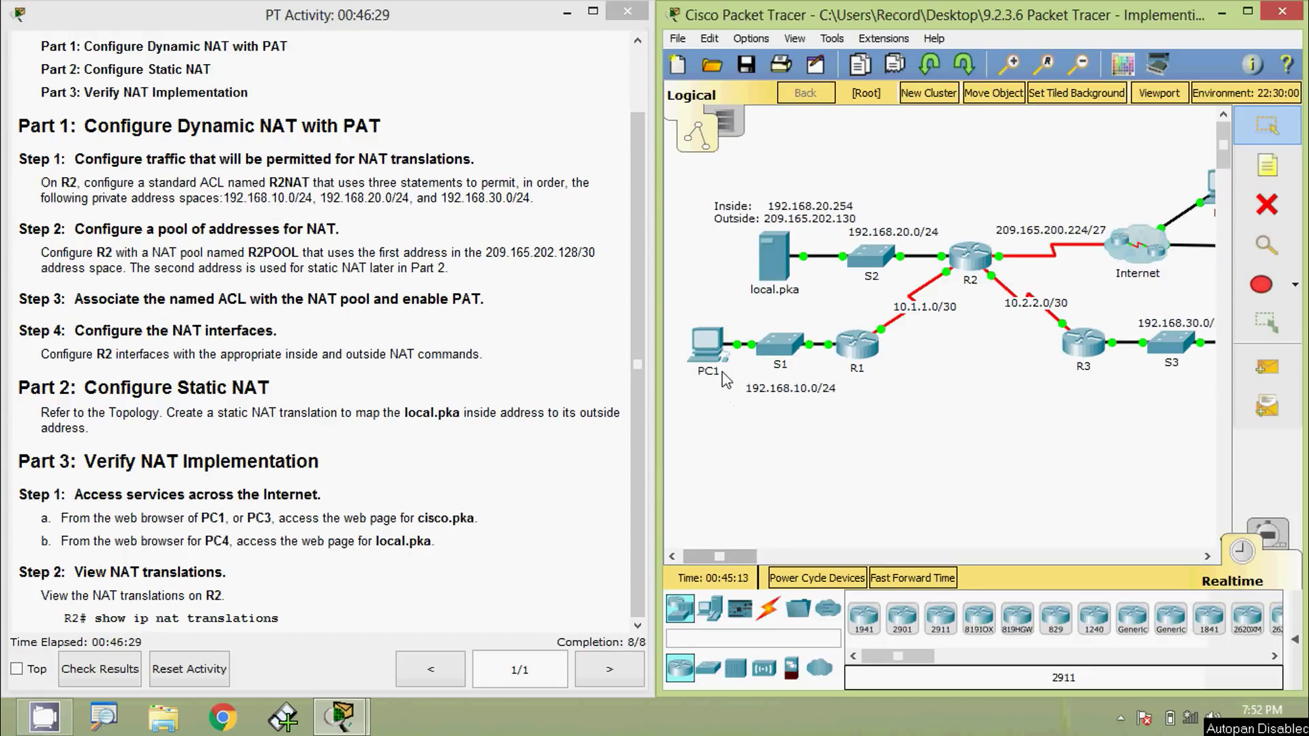
Scroll across the topology and open PC1's device window.
{"action": "left_click_drag", "start_coordinate": [729, 555], "coordinate": [758, 555]}
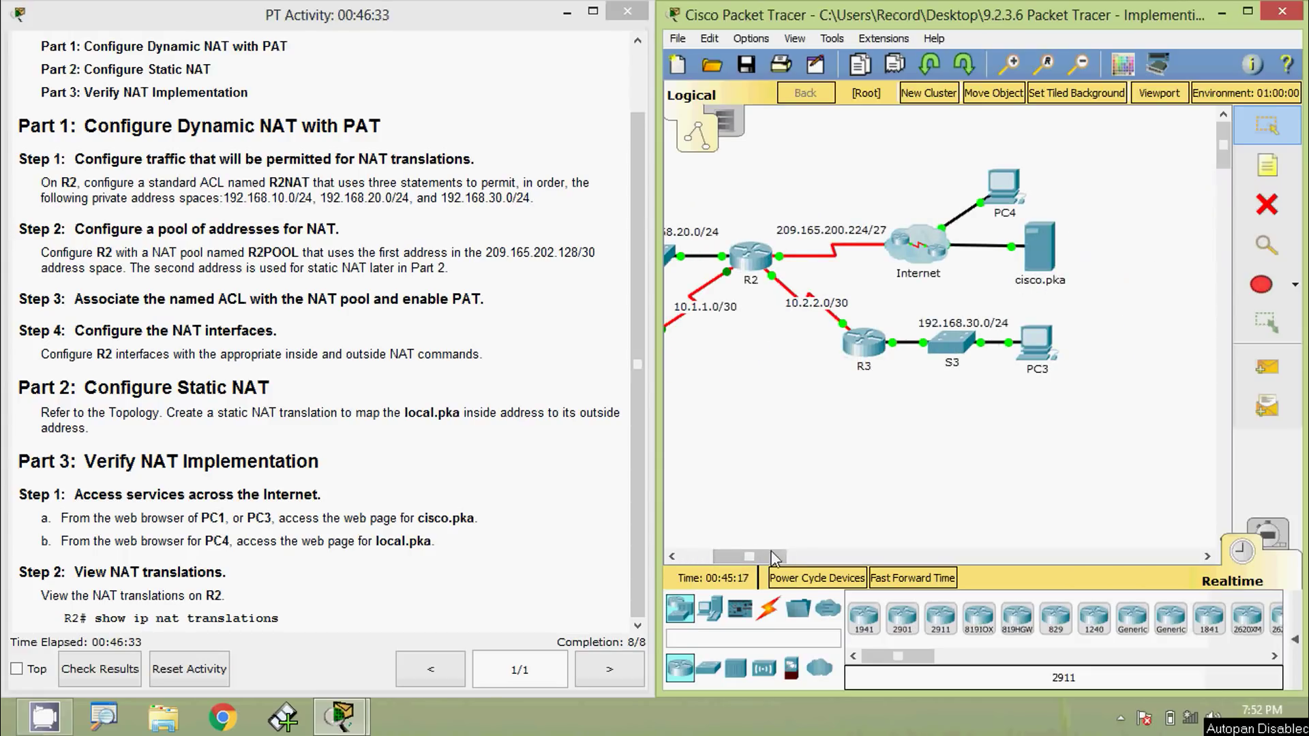
{"action": "left_click_drag", "start_coordinate": [776, 558], "coordinate": [735, 556]}
{"action": "left_click", "coordinate": [720, 338]}
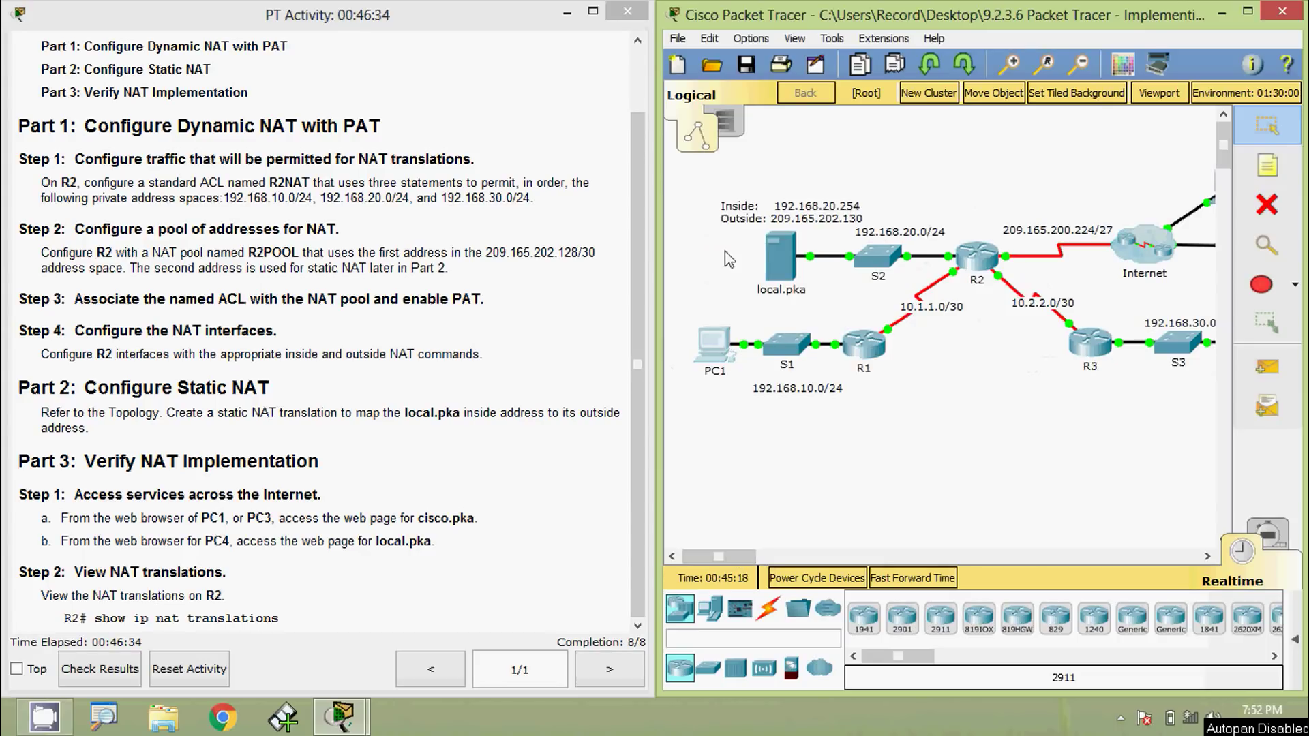
Load cisco.pka in PC1's desktop web browser.
{"action": "left_click", "coordinate": [408, 174]}
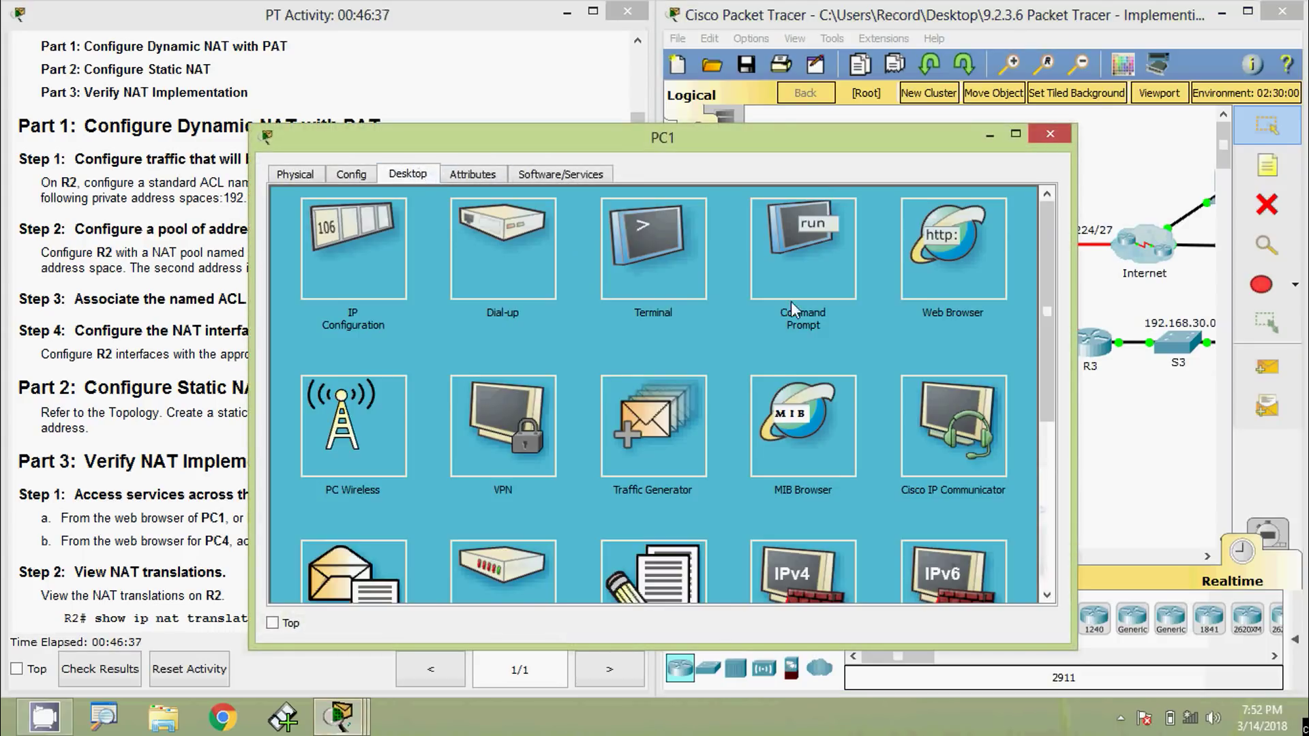
{"action": "left_click", "coordinate": [902, 270]}
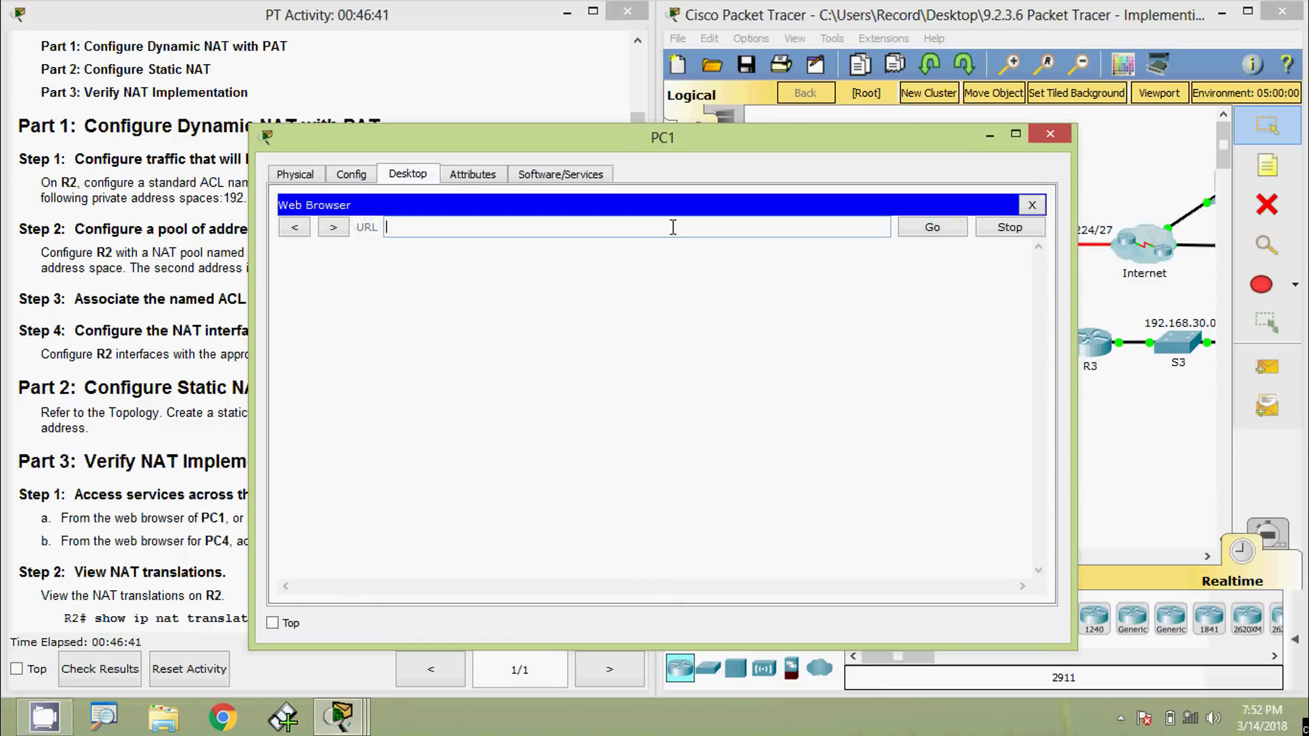
{"action": "type", "text": "cisco.pka"}
{"action": "left_click", "coordinate": [912, 229]}
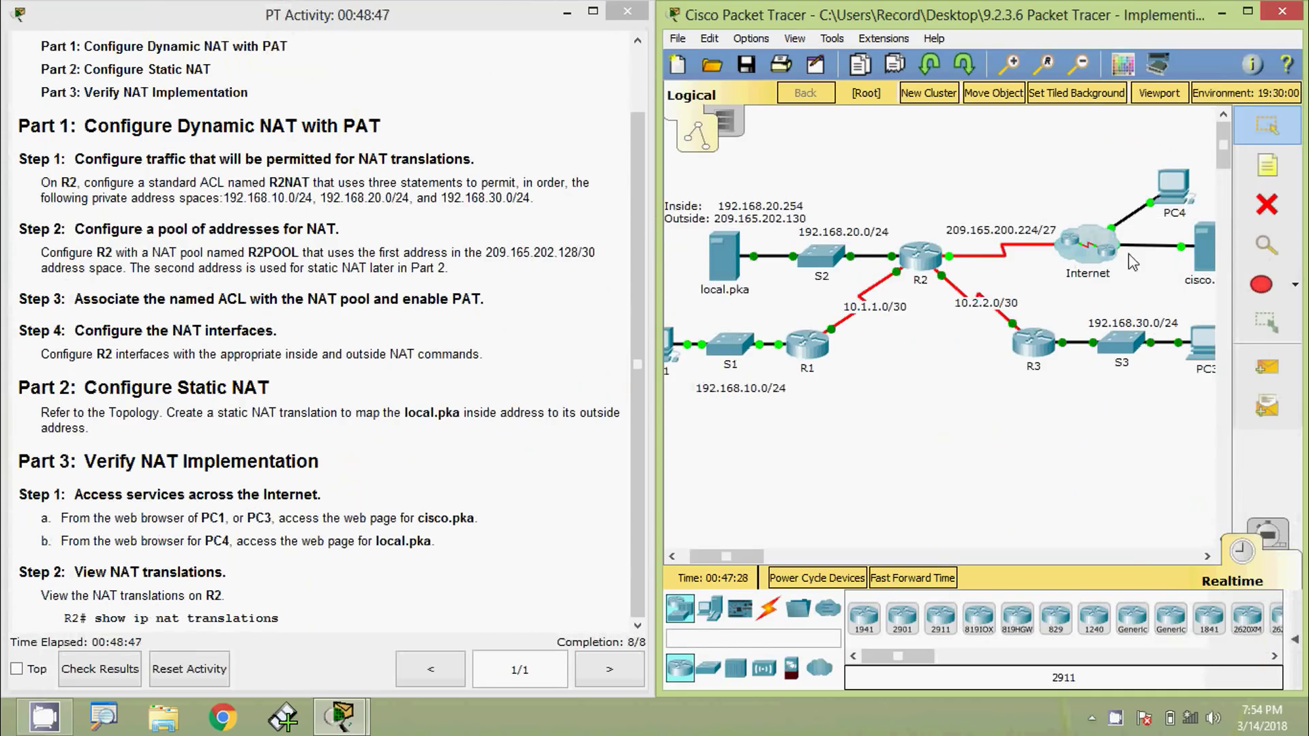
Open PC4's desktop web browser and load local.pka.
{"action": "left_click", "coordinate": [1174, 198]}
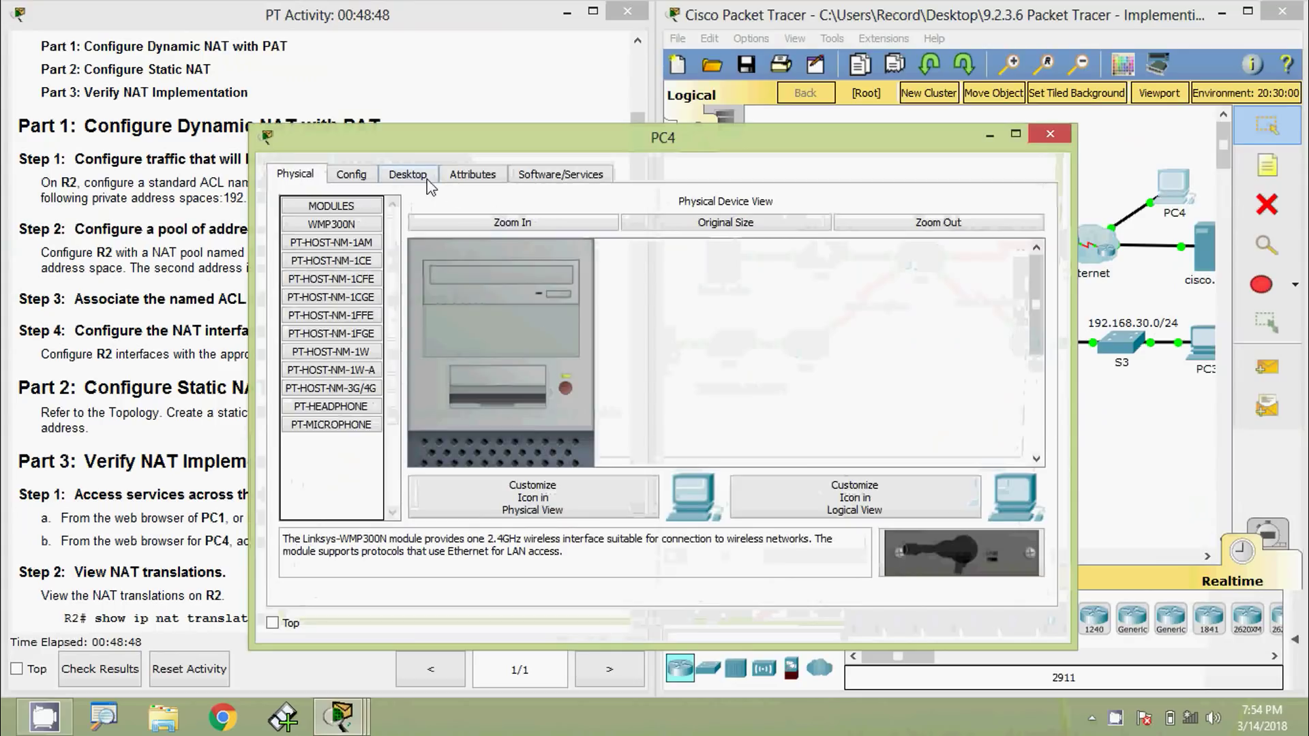
{"action": "left_click", "coordinate": [409, 174]}
{"action": "left_click_drag", "start_coordinate": [498, 149], "coordinate": [583, 120]}
{"action": "left_click", "coordinate": [1071, 247]}
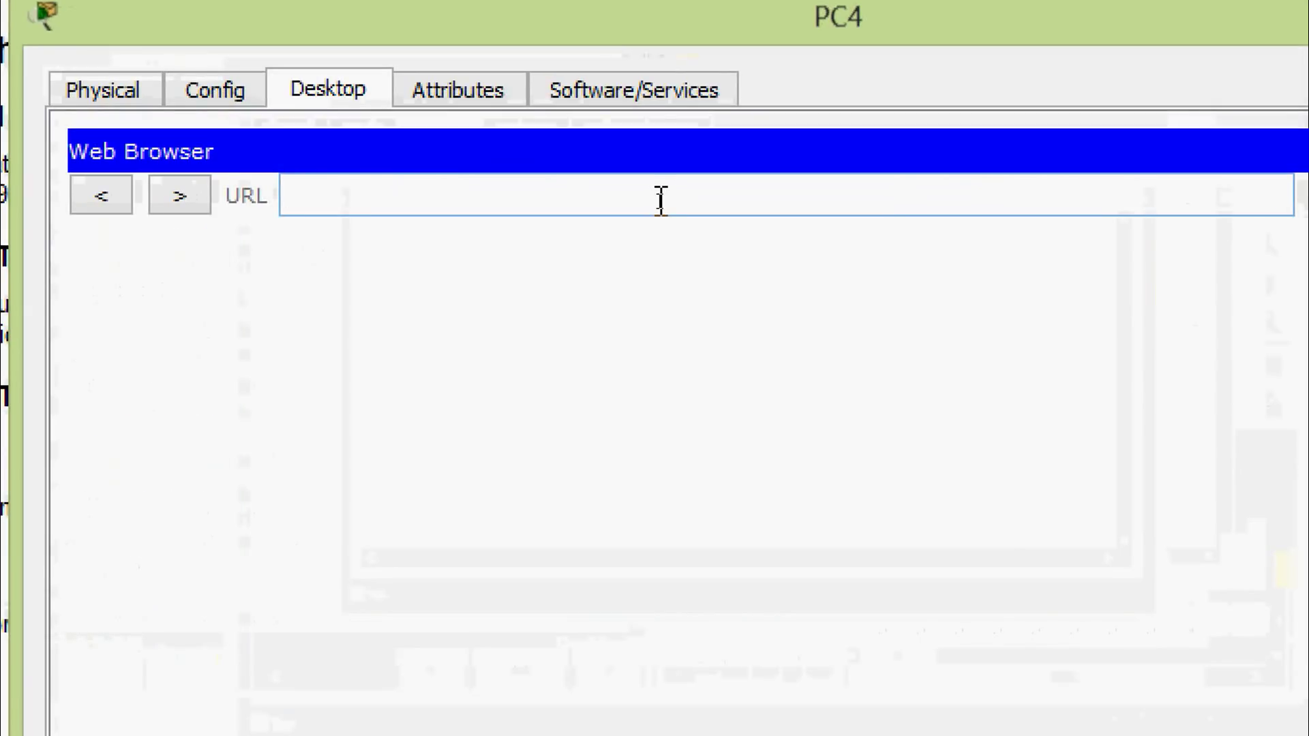
{"action": "type", "text": "local.pka"}
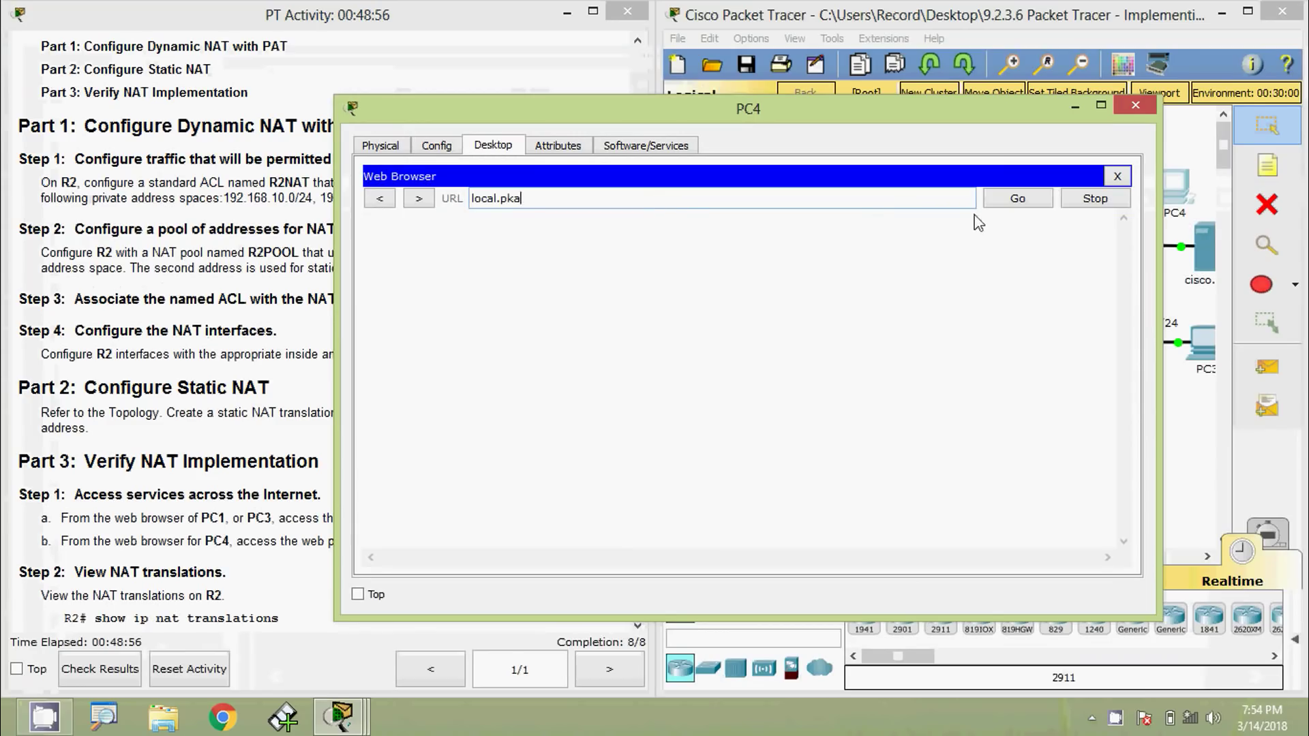
{"action": "left_click", "coordinate": [1007, 197]}
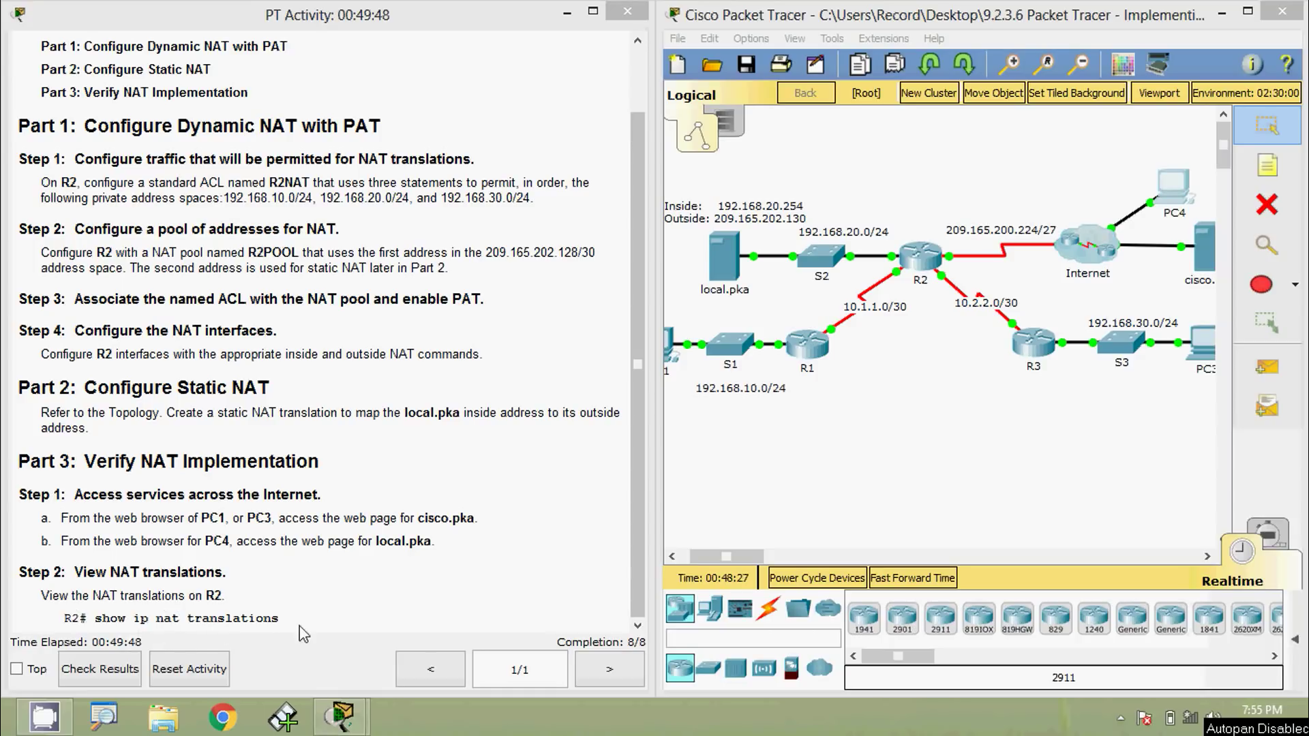
Bring up R2's command line and return it to privileged EXEC mode.
{"action": "left_click", "coordinate": [918, 259]}
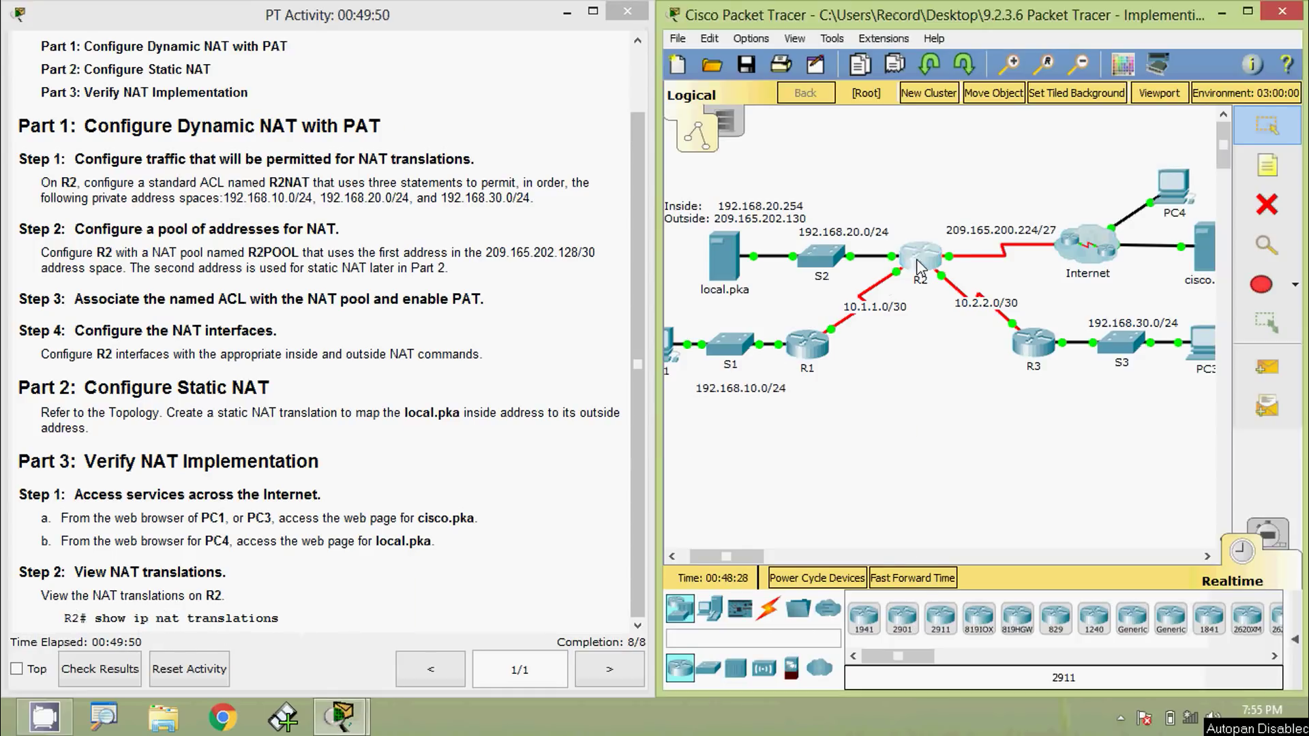
{"action": "left_click_drag", "start_coordinate": [729, 151], "coordinate": [773, 94]}
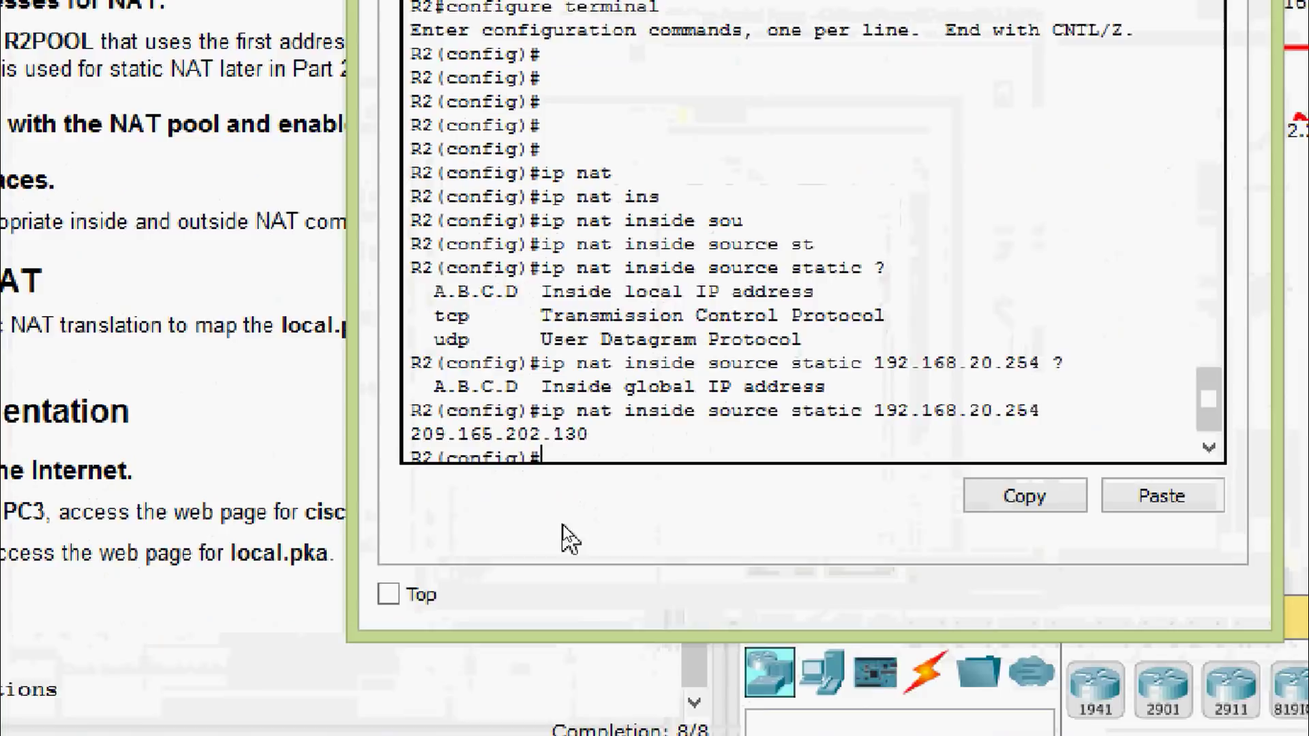
{"action": "key", "text": "ctrl+z"}
{"action": "key", "text": "Return"}
{"action": "key", "text": "Return"}
{"action": "key", "text": "Return"}
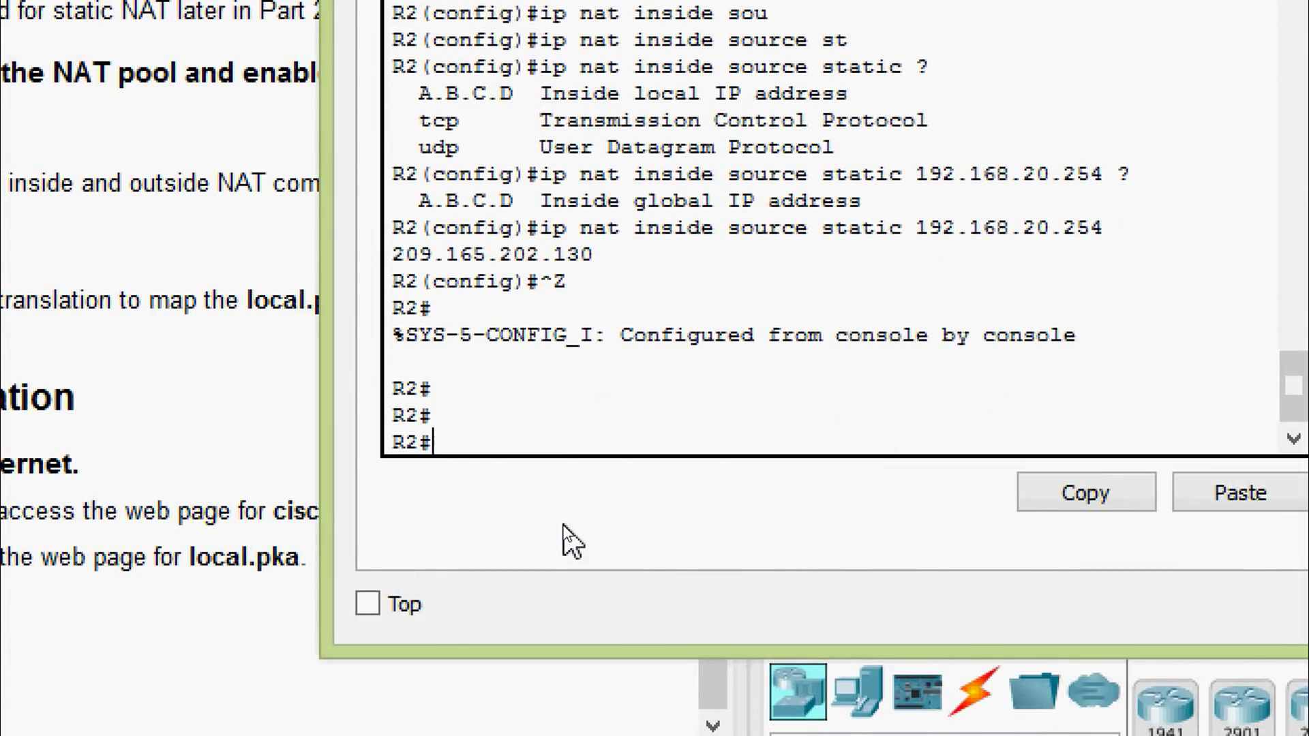
Run 'show ip nat translations' to list the static 209.165.202.130 entry and two tcp sessions.
{"action": "type", "text": "sh"}
{"action": "key", "text": "Tab"}
{"action": "type", "text": "i"}
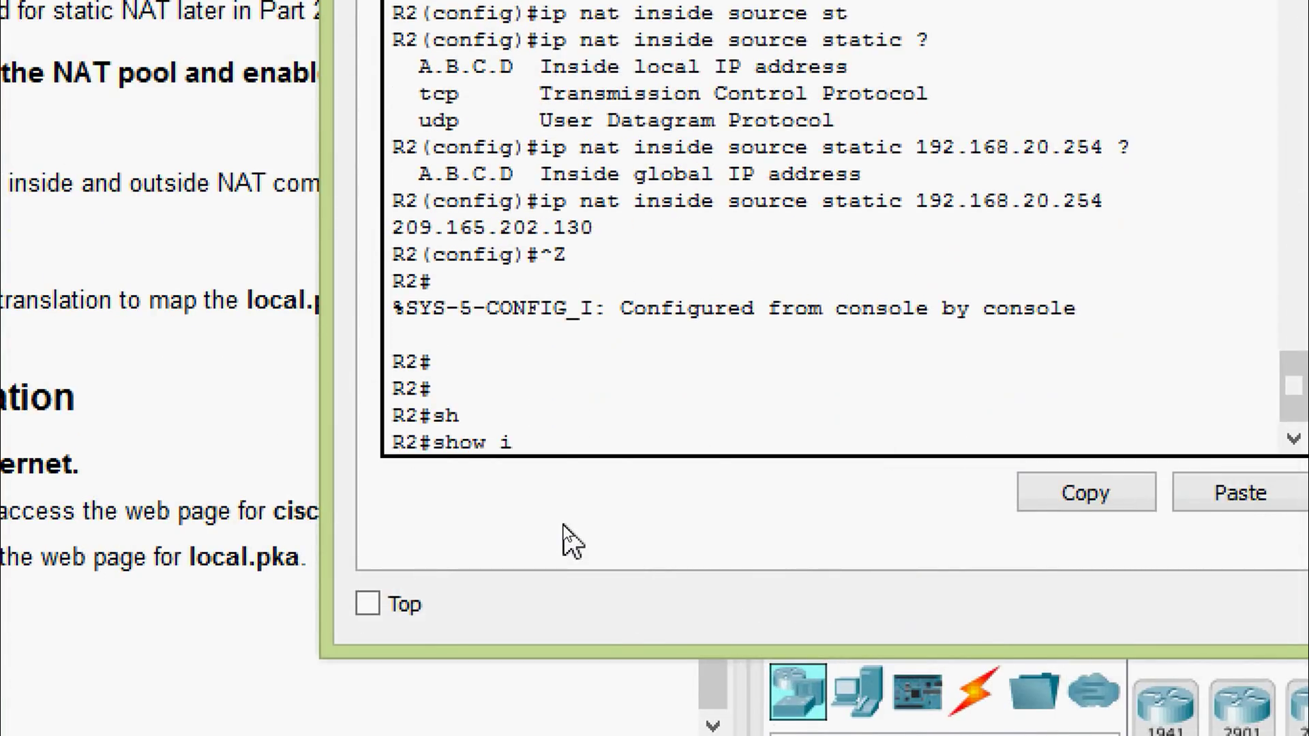
{"action": "type", "text": "p nat"}
{"action": "key", "text": "Tab"}
{"action": "type", "text": "tr"}
{"action": "key", "text": "Tab"}
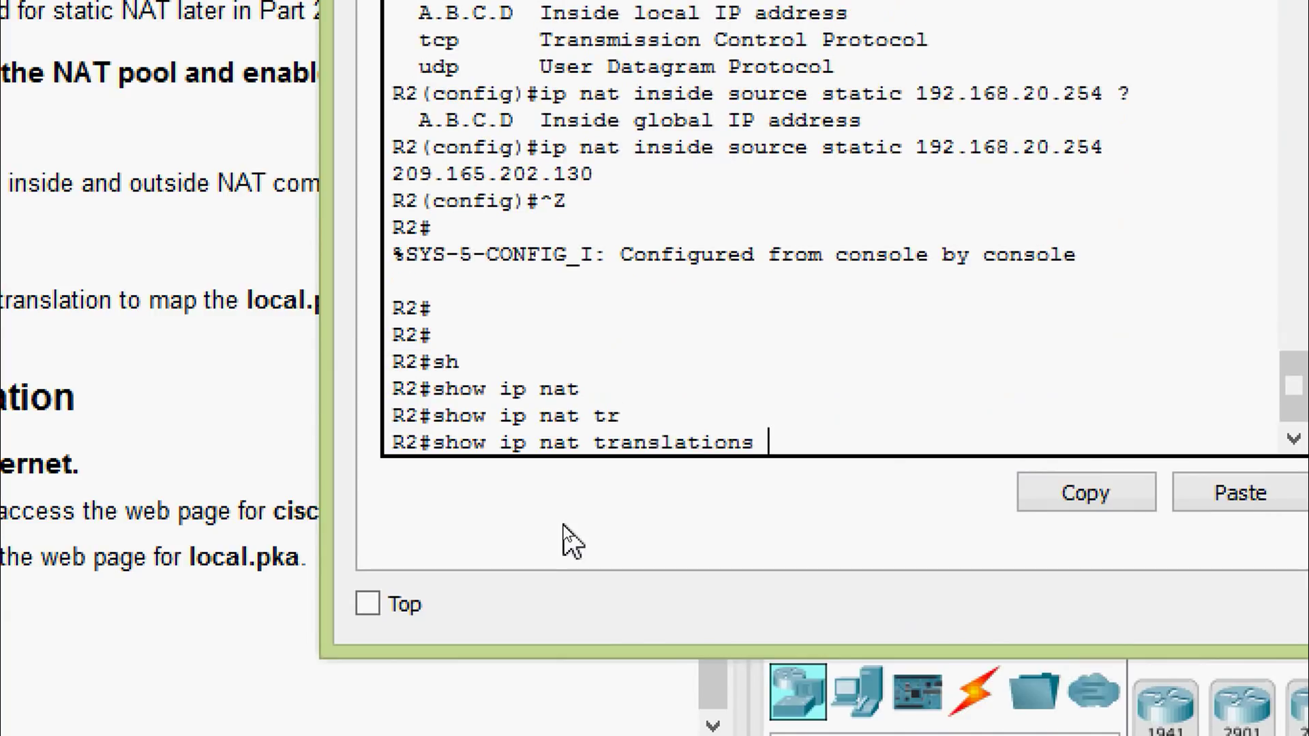
{"action": "key", "text": "Return"}
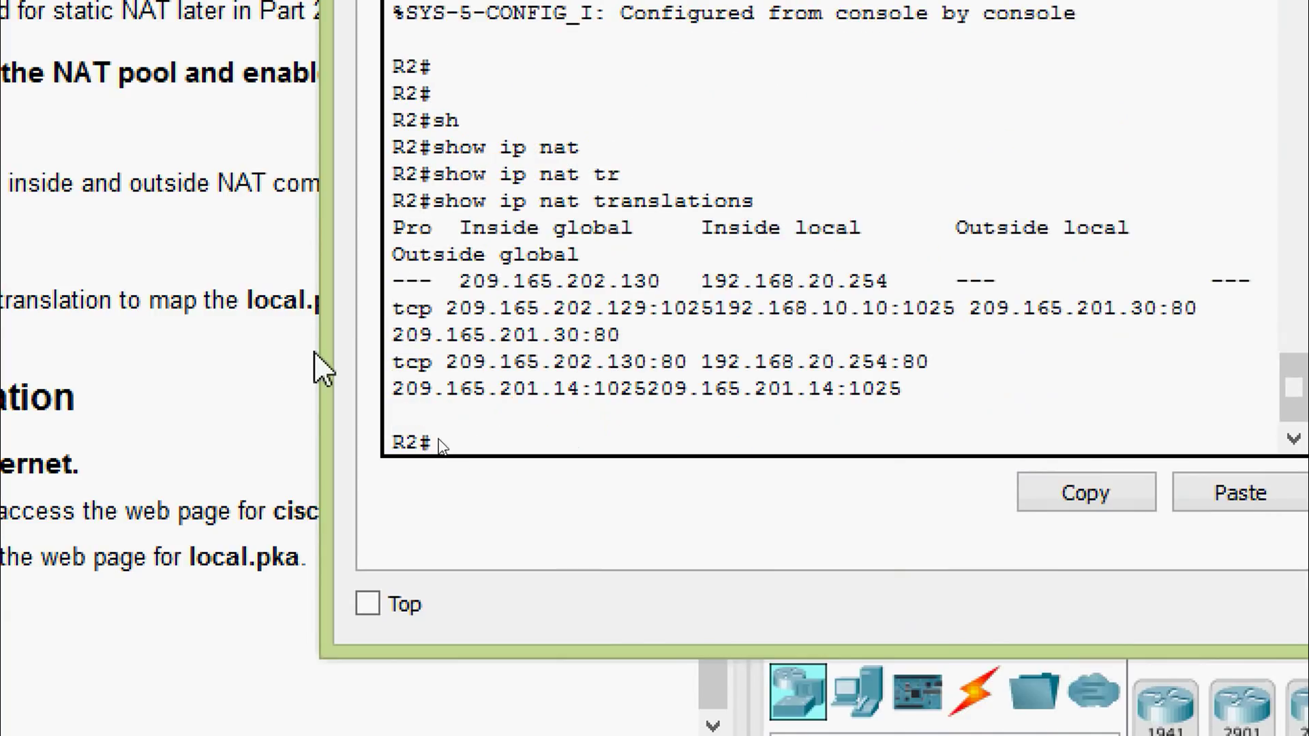
{"action": "left_click_drag", "start_coordinate": [313, 351], "coordinate": [106, 350]}
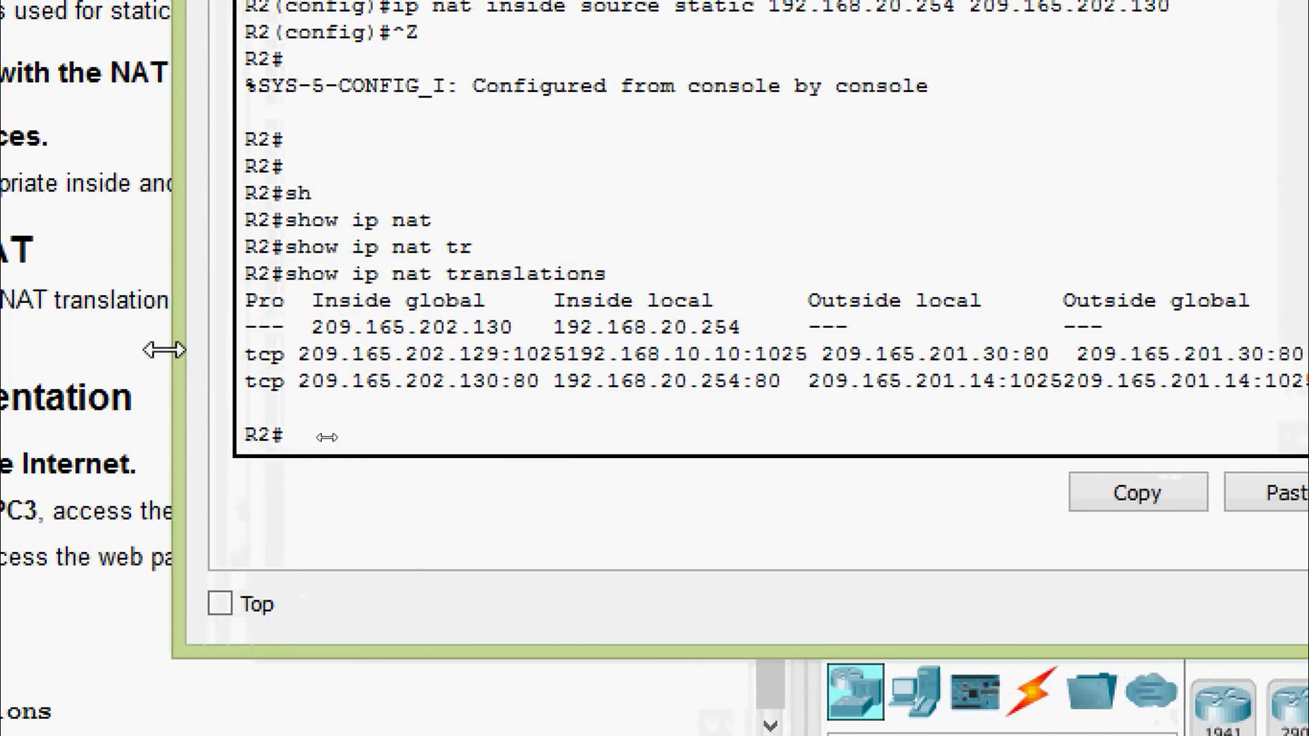
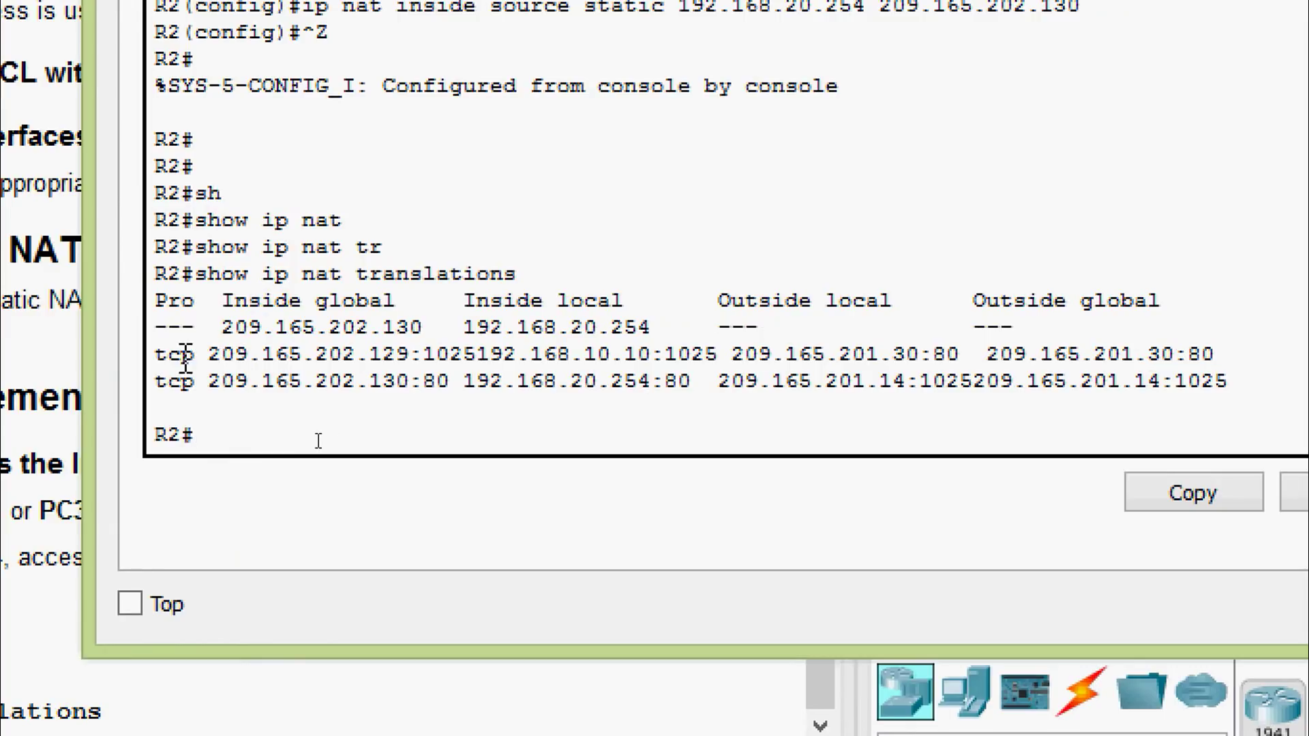
Highlight the two TCP rows in R2's show ip nat translations output.
{"action": "left_click_drag", "start_coordinate": [156, 354], "coordinate": [1220, 395]}
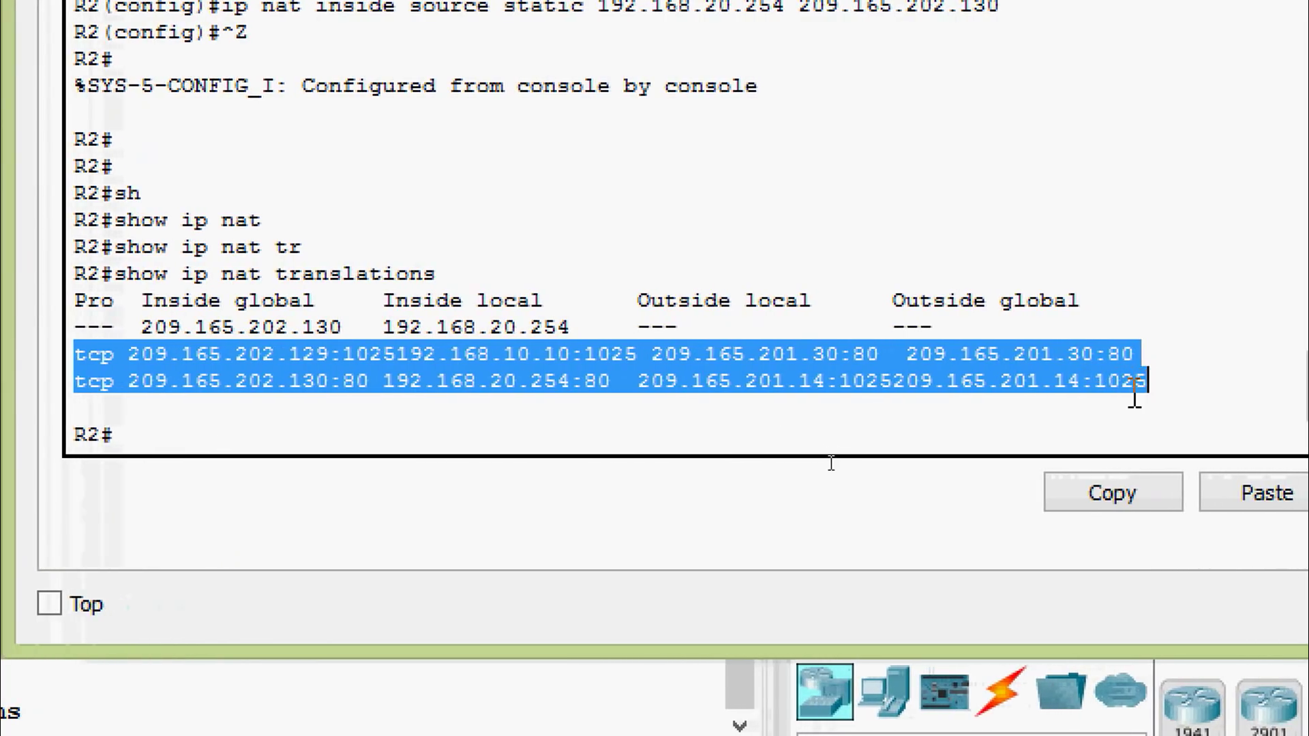